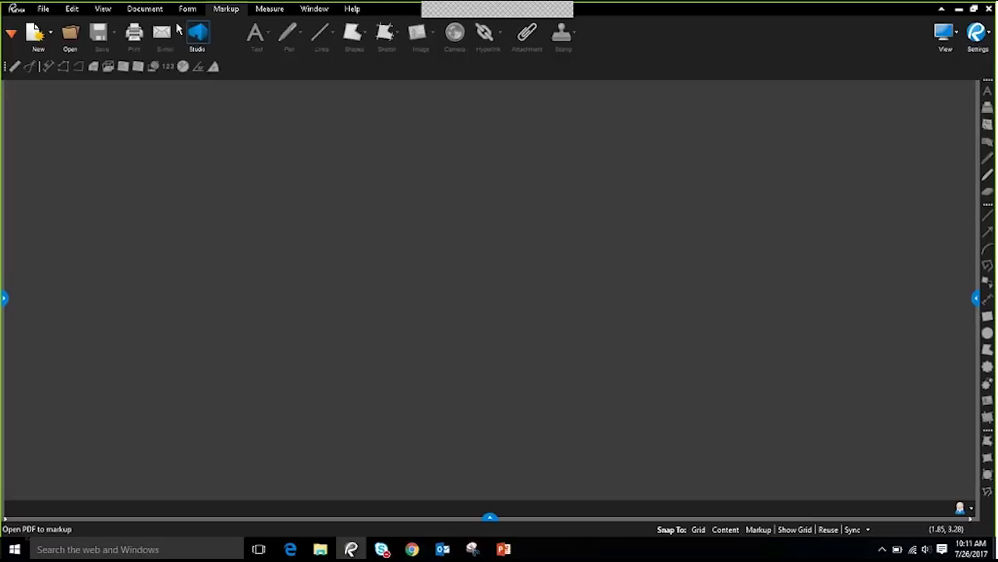
Step: Open the Studio panel from the toolbar
click(199, 35)
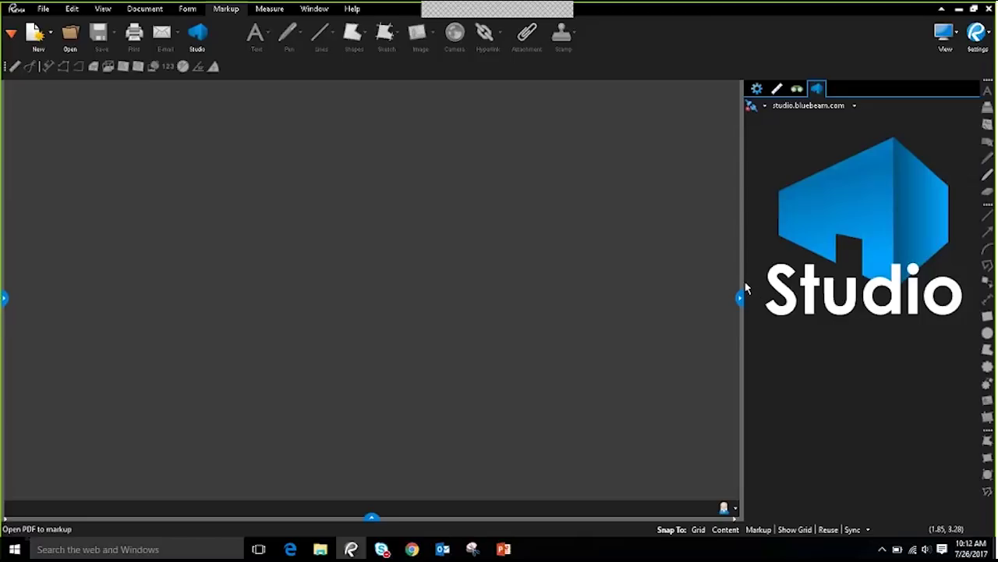
Step: Confirm the studio.bluebeam.com server, bring up Studio sign-in, and choose to create a new account
click(840, 107)
click(750, 108)
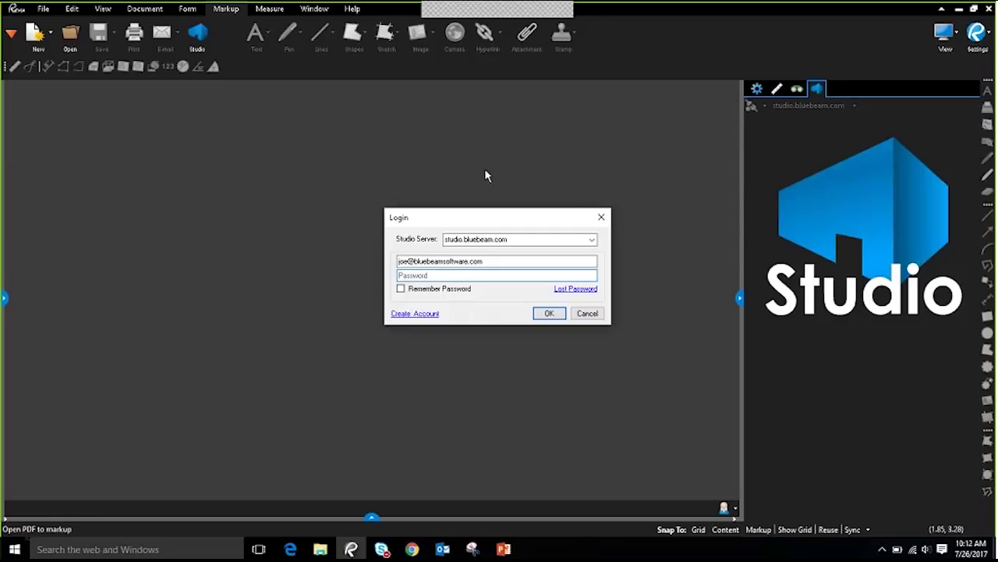
click(410, 319)
Step: Enter the account e-mail in Create Studio Account and restore the Name field to the original username
click(401, 315)
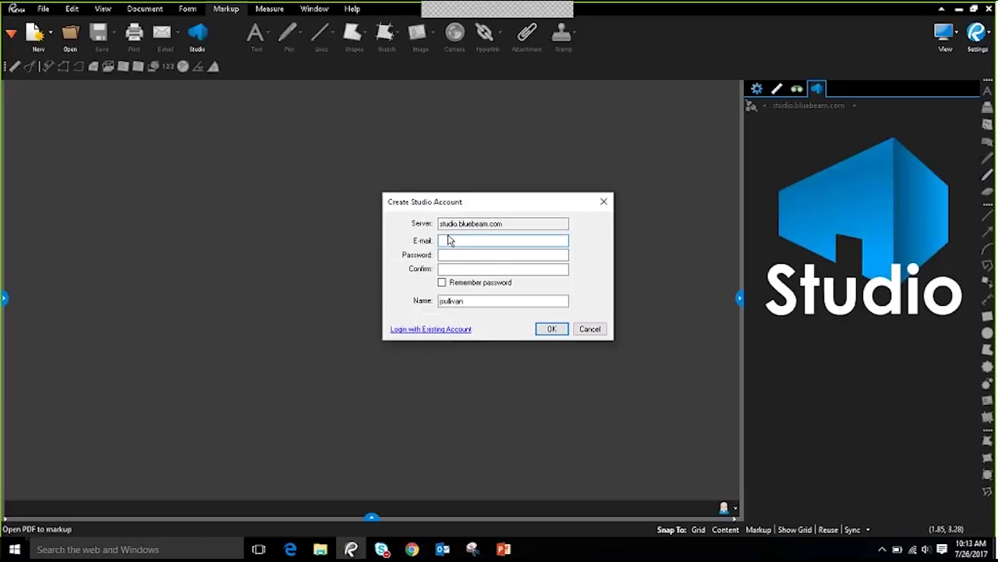
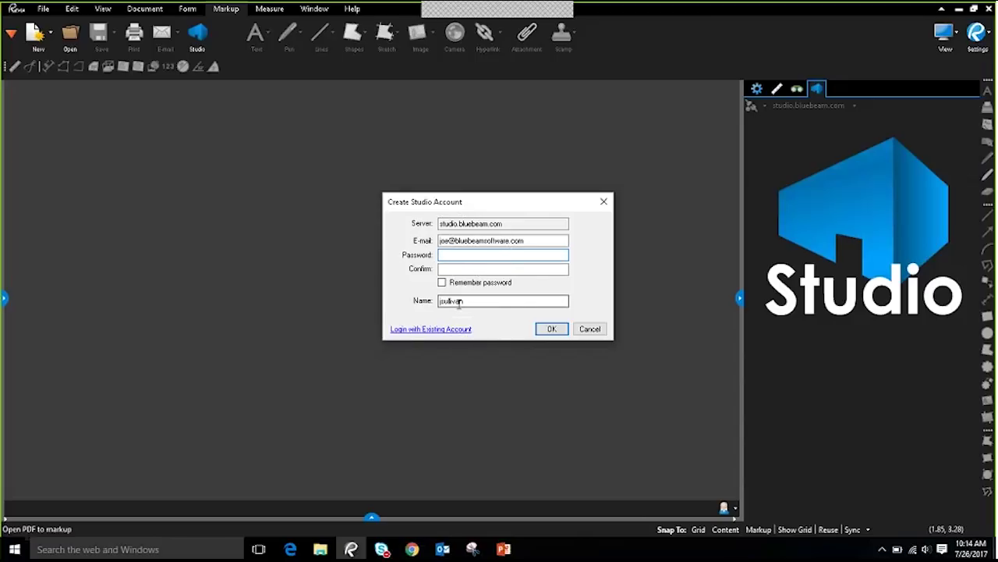
click(458, 305)
drag(477, 304, 439, 307)
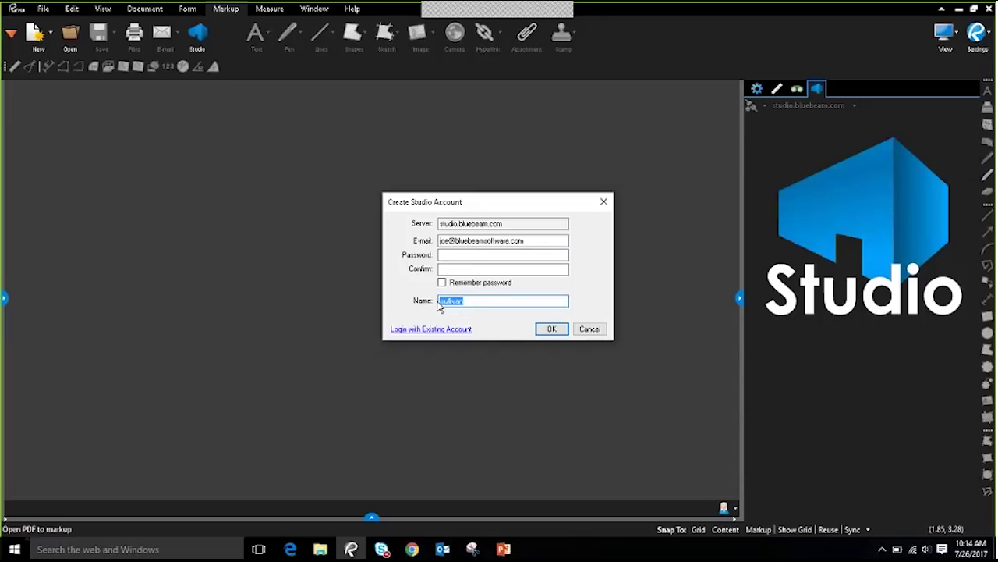
key(ctrl+a)
Step: Log in with the existing account's password and check the Sessions and Projects lists
click(425, 336)
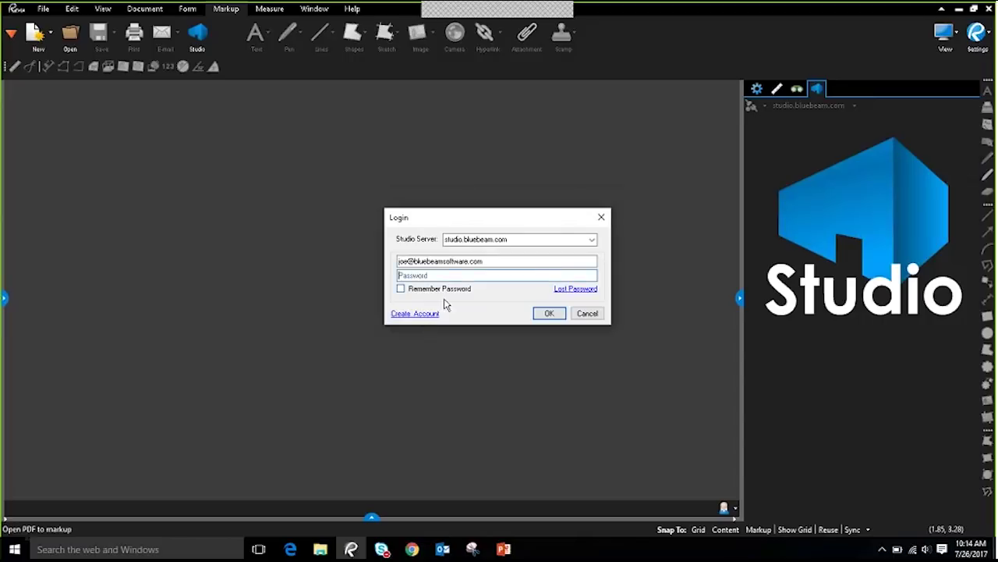
text(••••••••••)
key(Return)
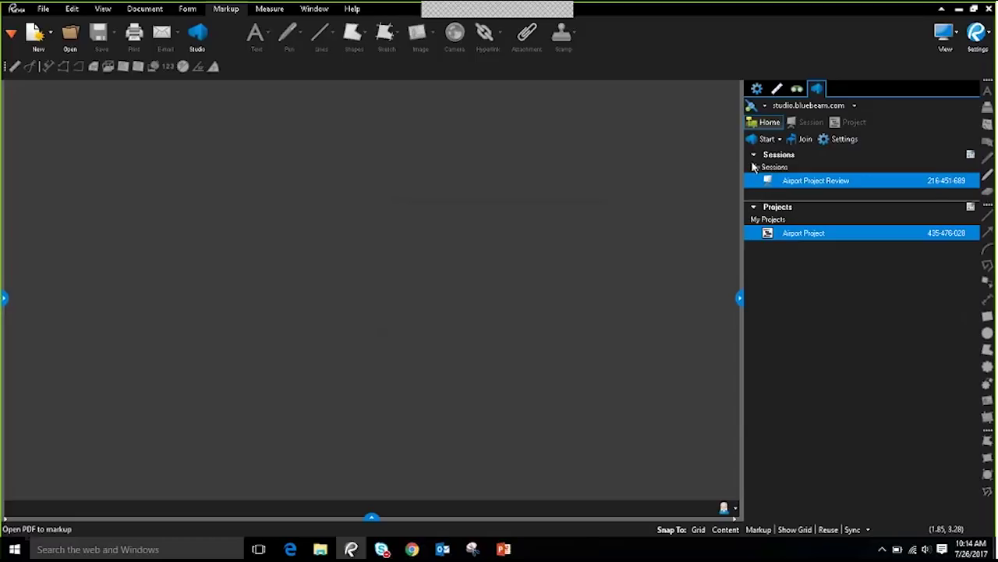
click(753, 154)
click(755, 170)
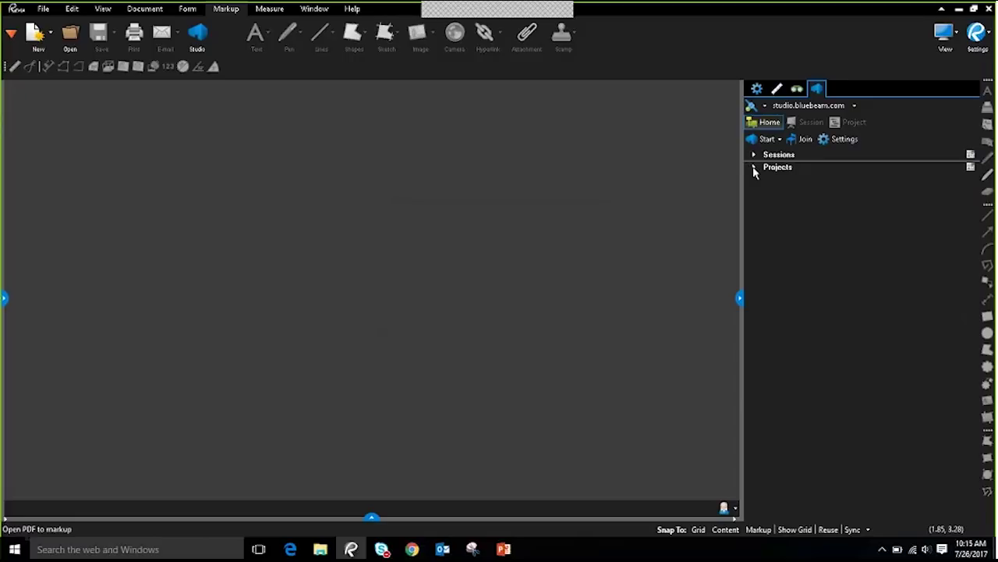
click(754, 169)
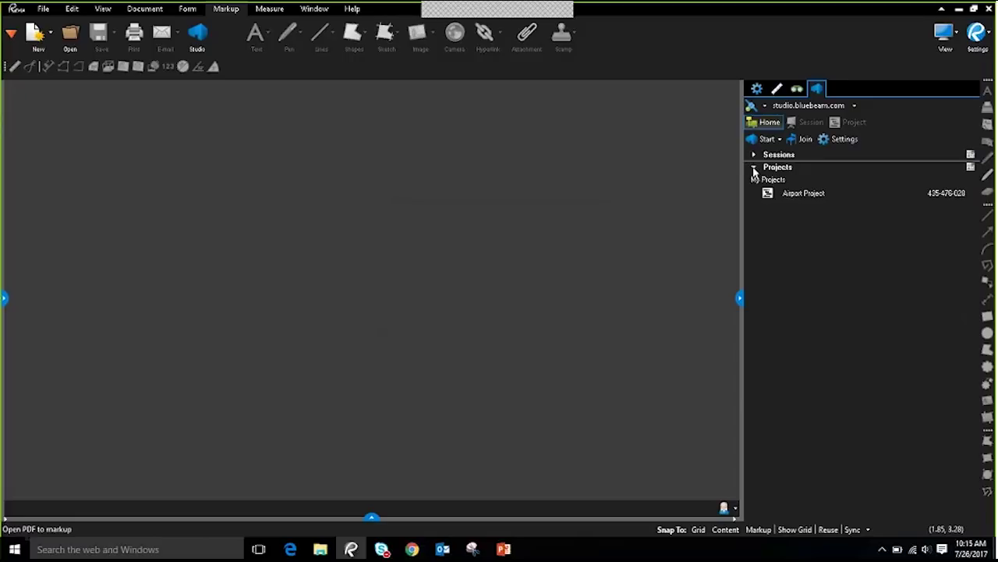
click(754, 156)
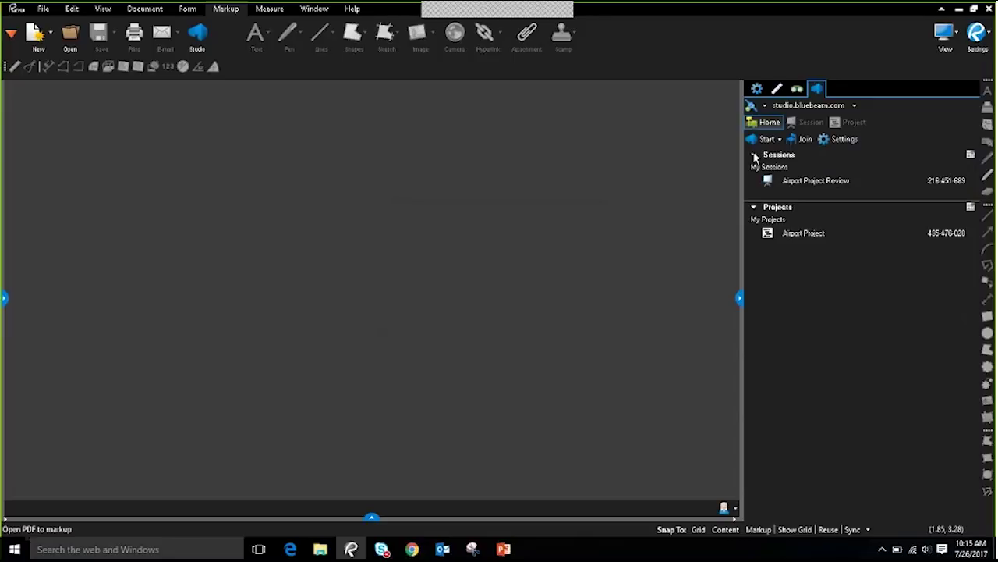
Step: Create a new Studio Project named 'Trade Industry'
click(766, 140)
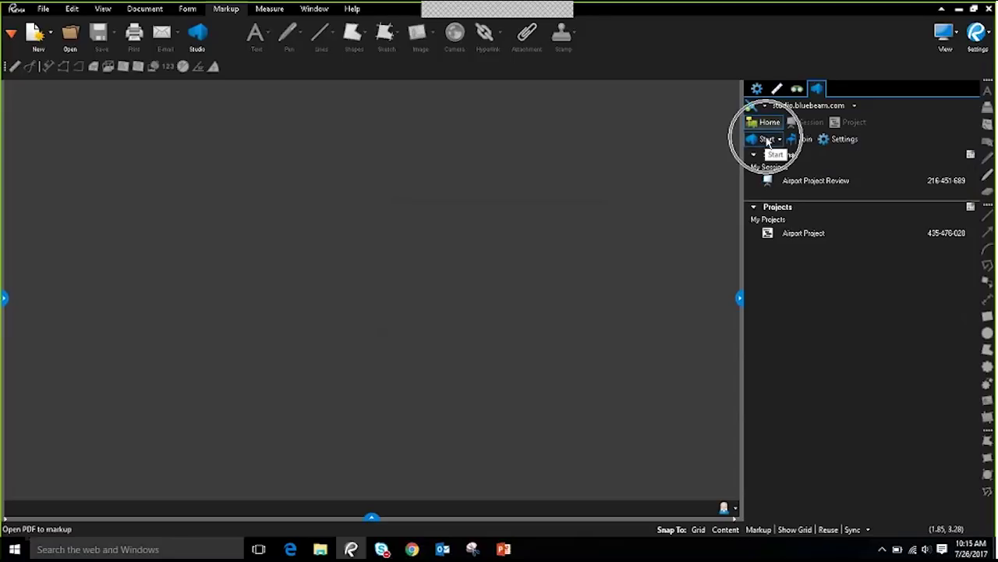
click(767, 141)
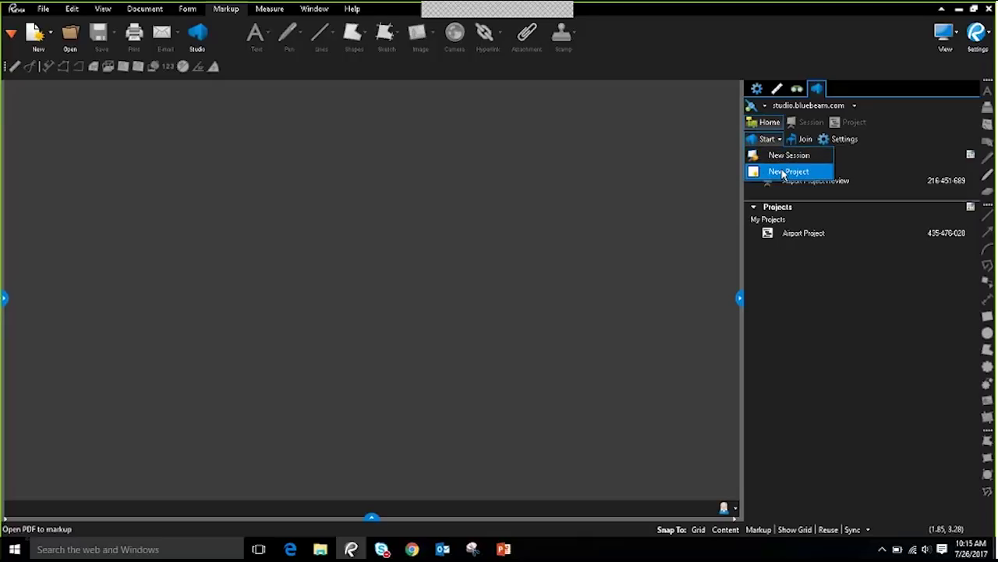
click(783, 172)
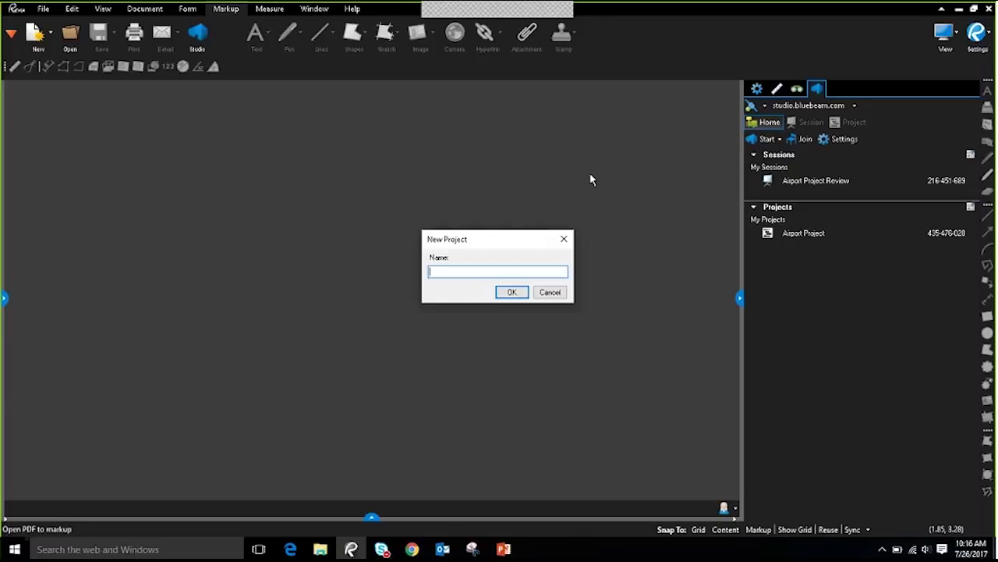
text(Trade Industry)
key(Return)
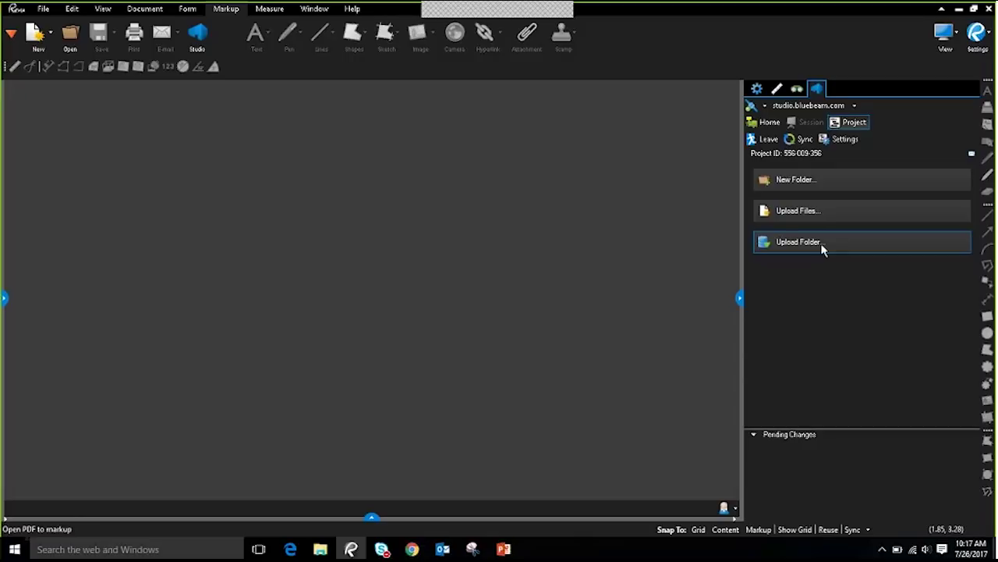
Step: Upload the Studio Webinar folder from the Desktop into the project
click(820, 243)
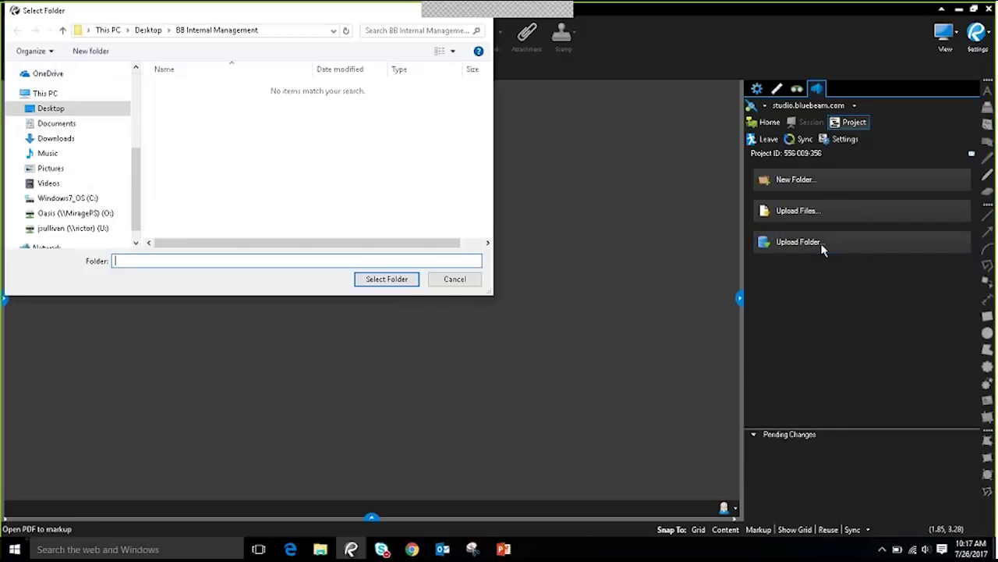
click(69, 109)
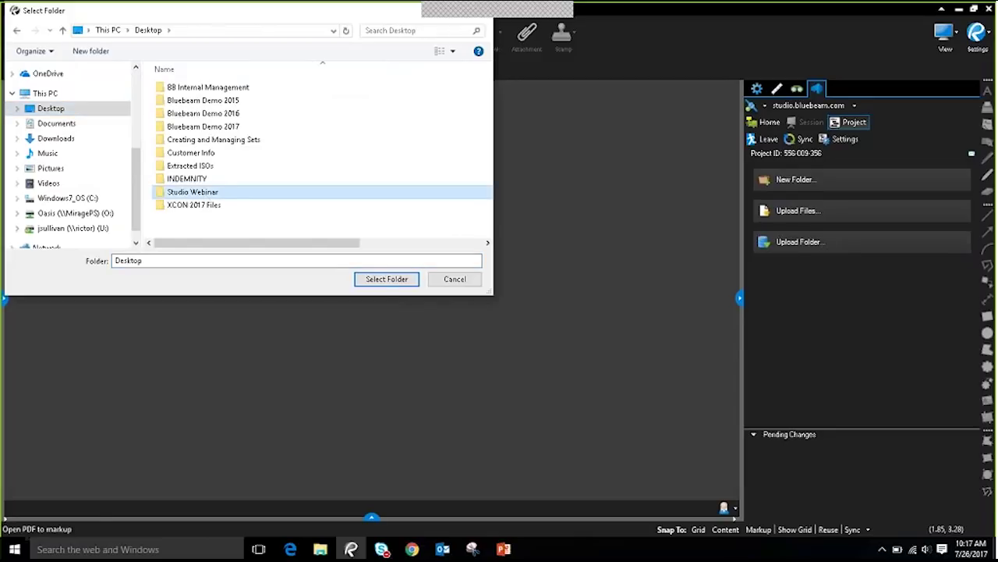
click(193, 192)
click(387, 278)
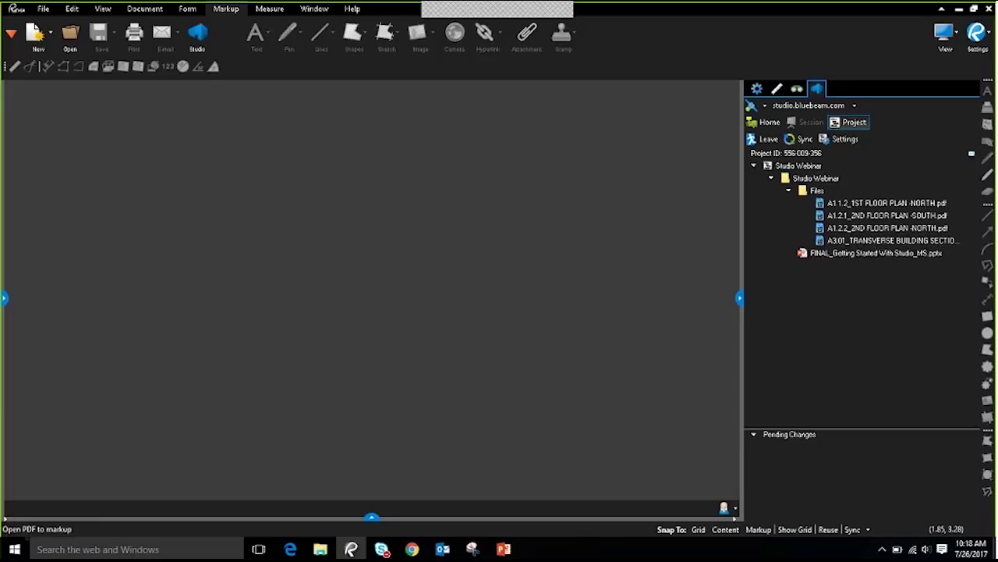
Step: Preview the uploaded pptx and A1.2.1_2ND FLOOR PLAN -SOUTH.pdf, then open Project Settings
click(831, 191)
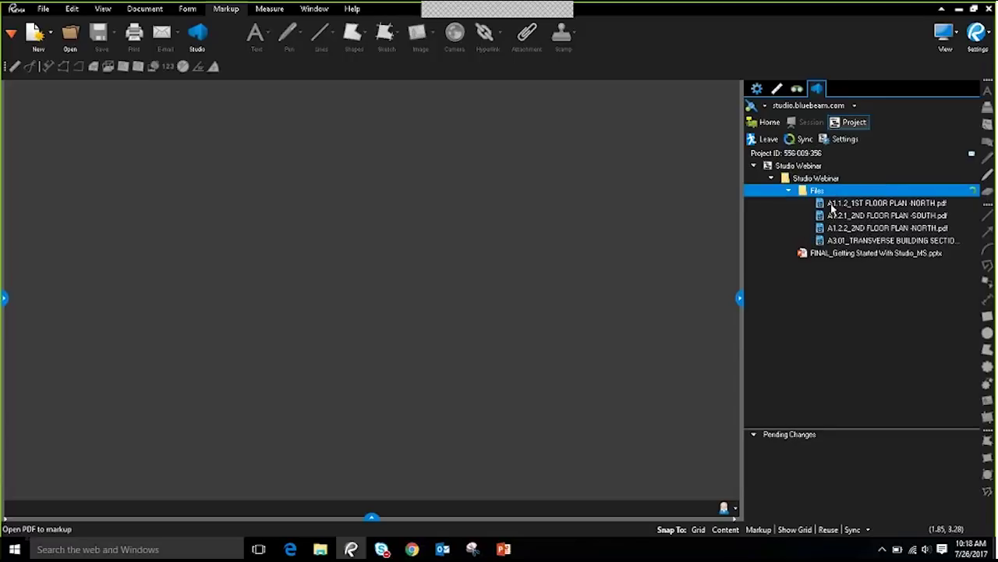
click(833, 254)
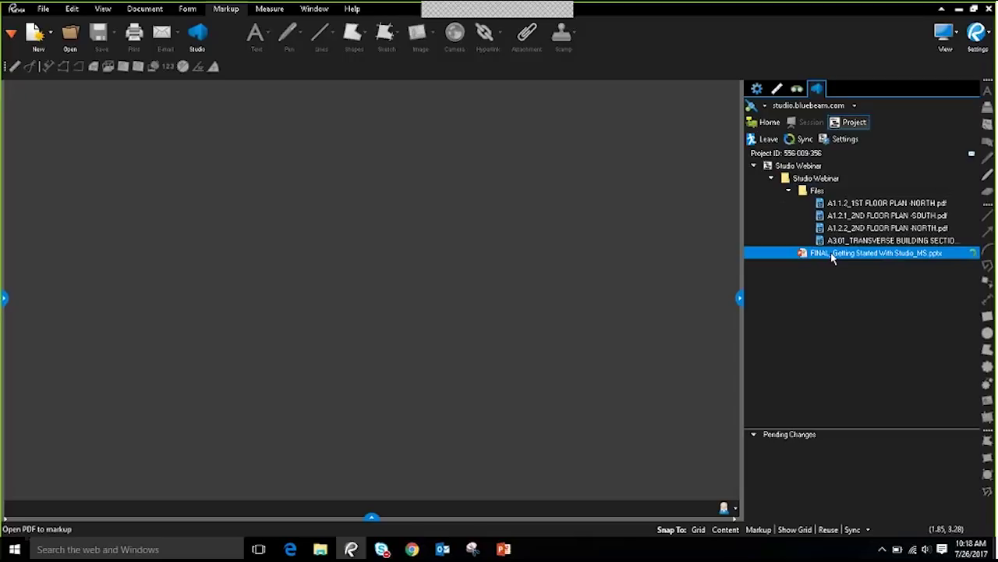
click(836, 216)
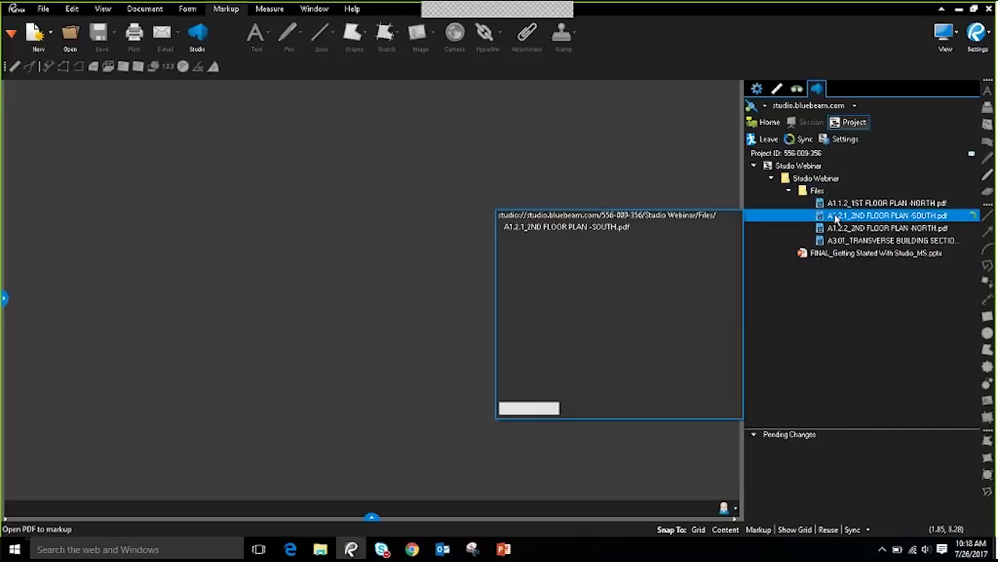
click(831, 193)
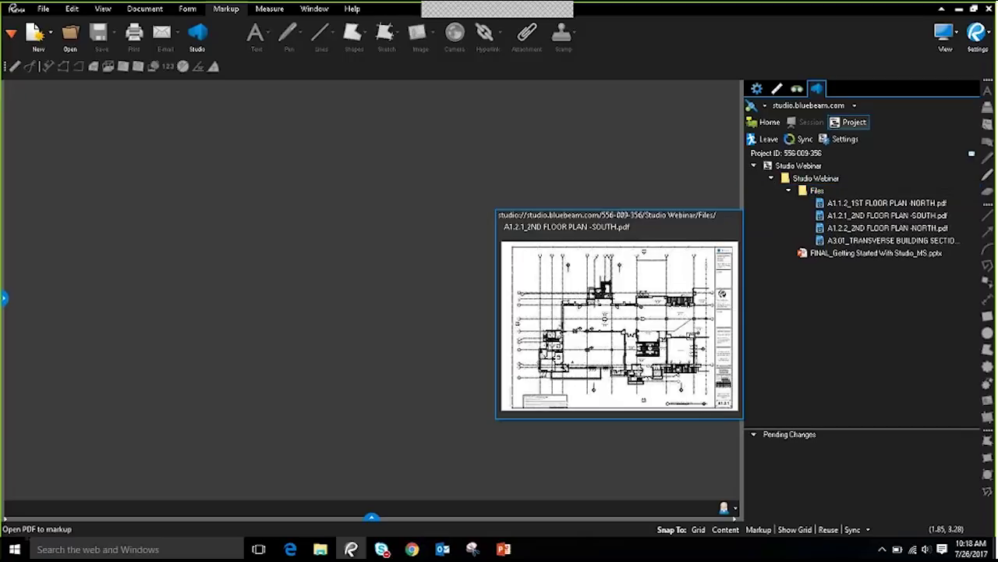
click(835, 144)
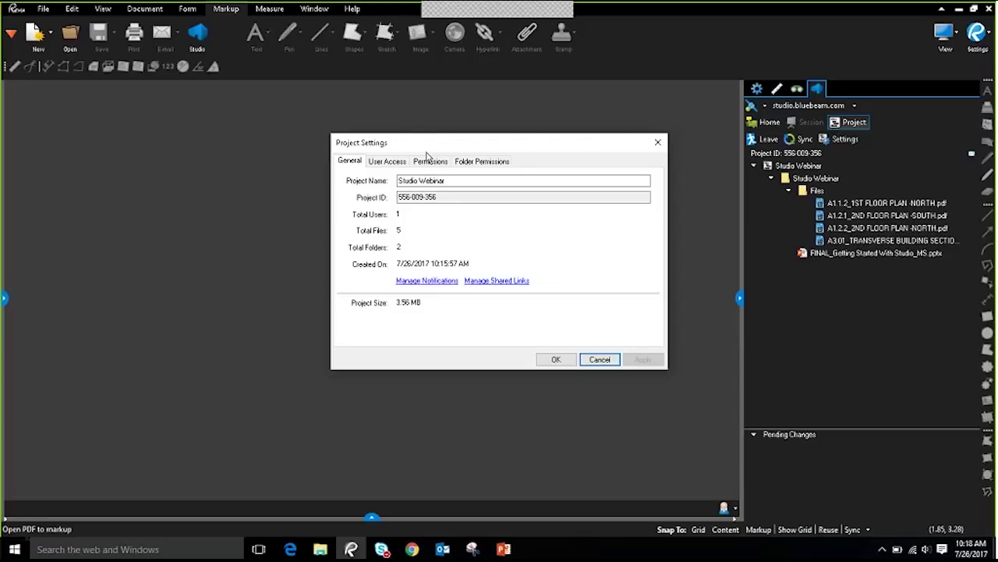
Step: Add two invitees' e-mail addresses to the project's User Access list
click(359, 162)
click(390, 161)
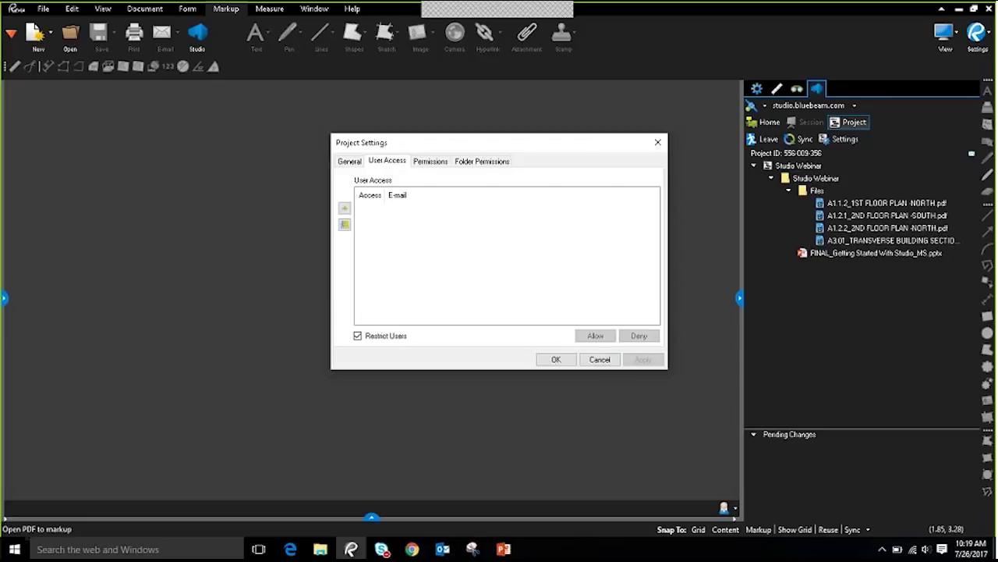
click(345, 208)
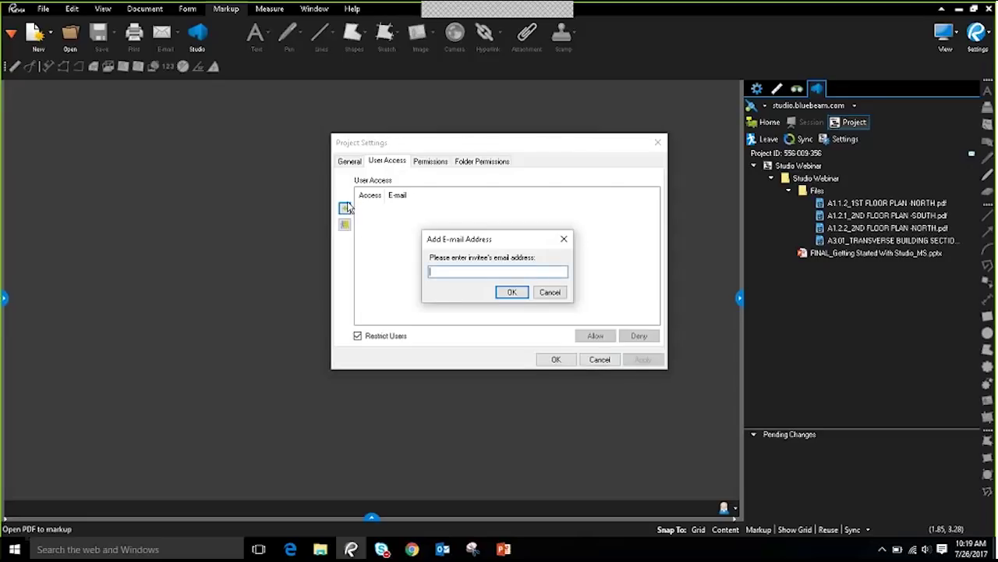
key(Return)
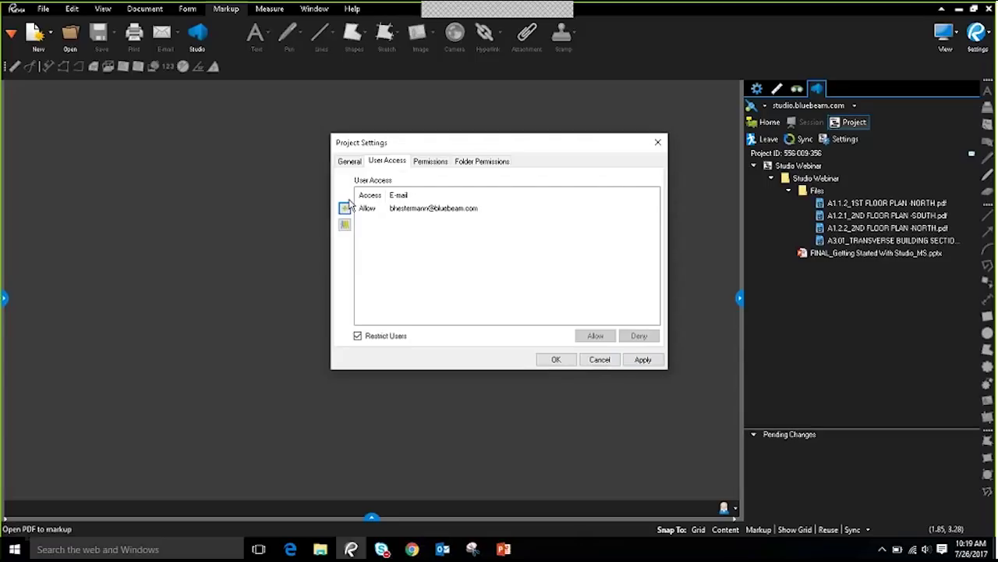
click(344, 208)
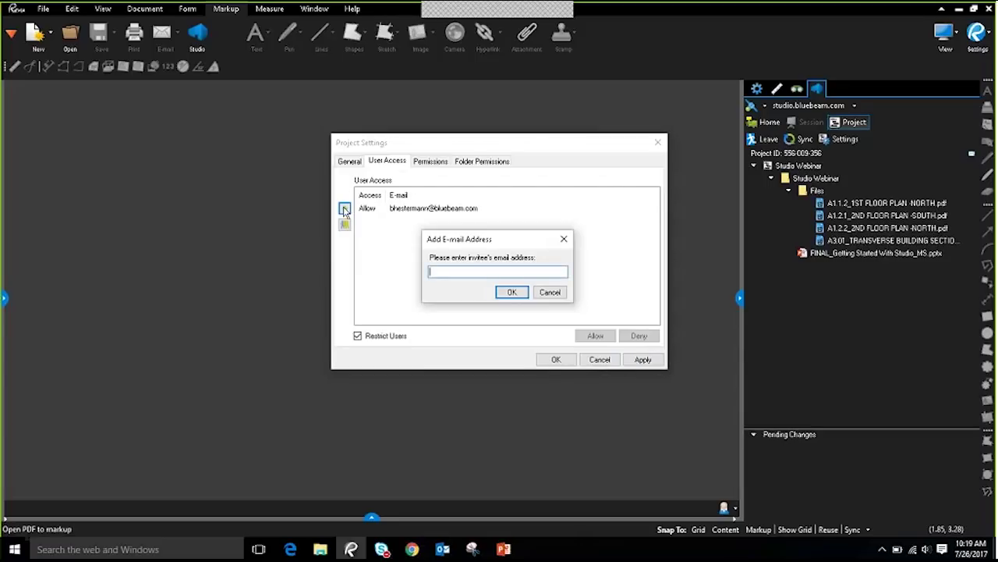
key(Return)
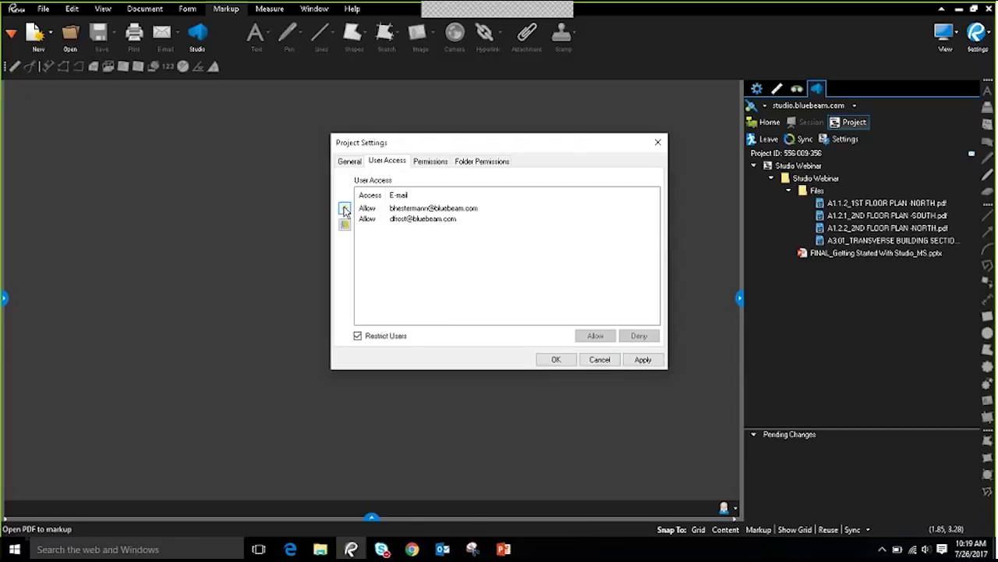
Step: Restrict project access to the listed users and apply the setting
click(361, 337)
click(357, 336)
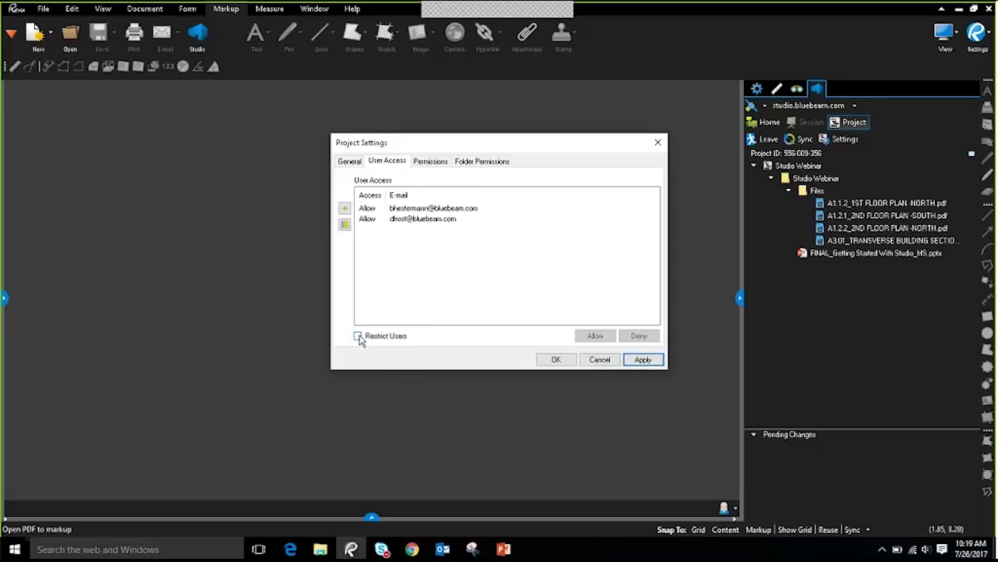
click(644, 360)
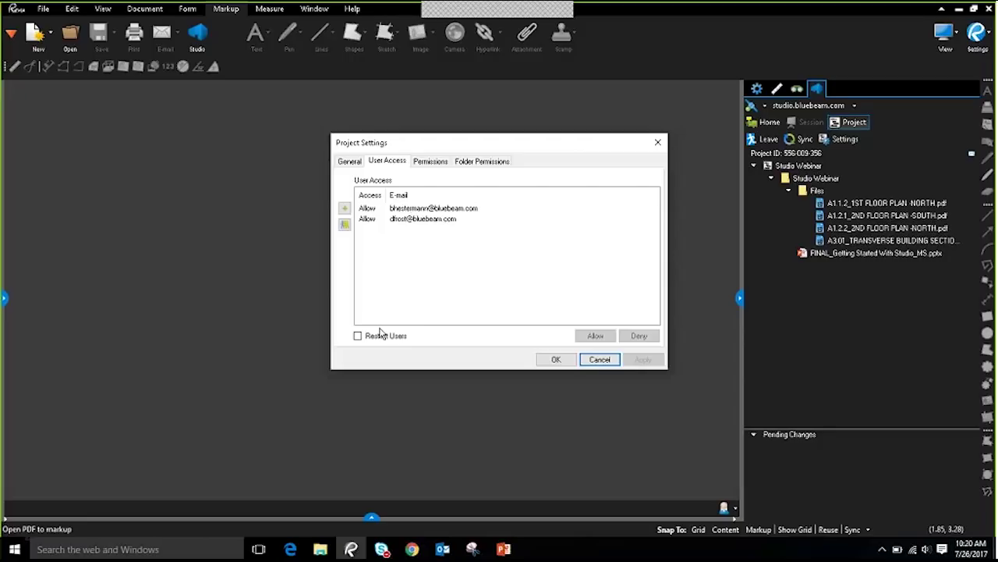
click(358, 336)
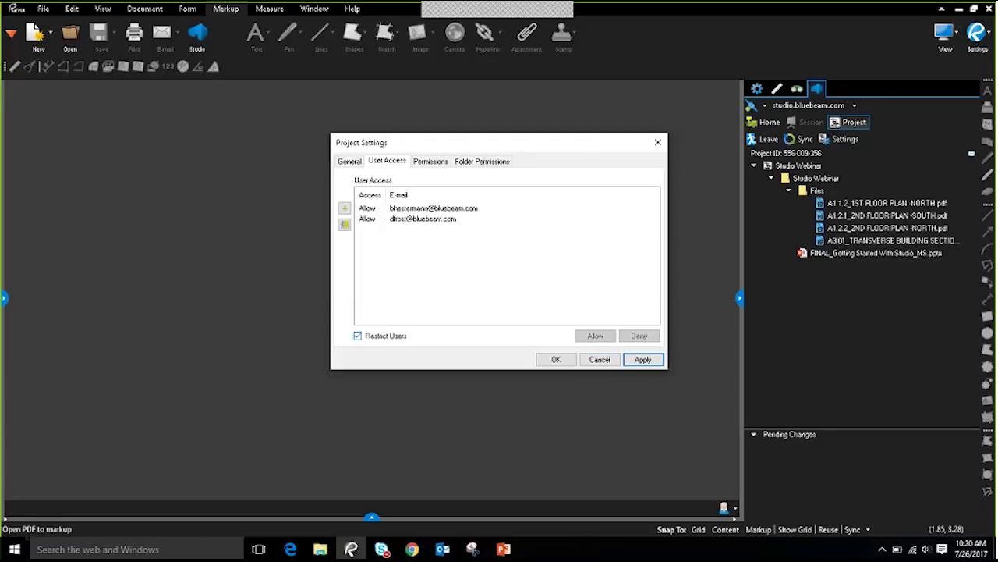
click(643, 360)
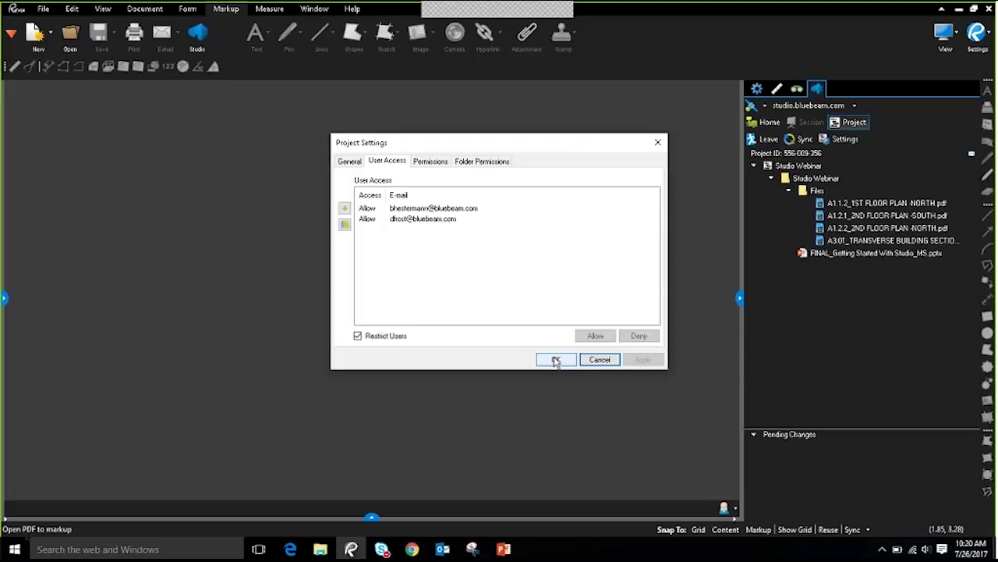
click(430, 162)
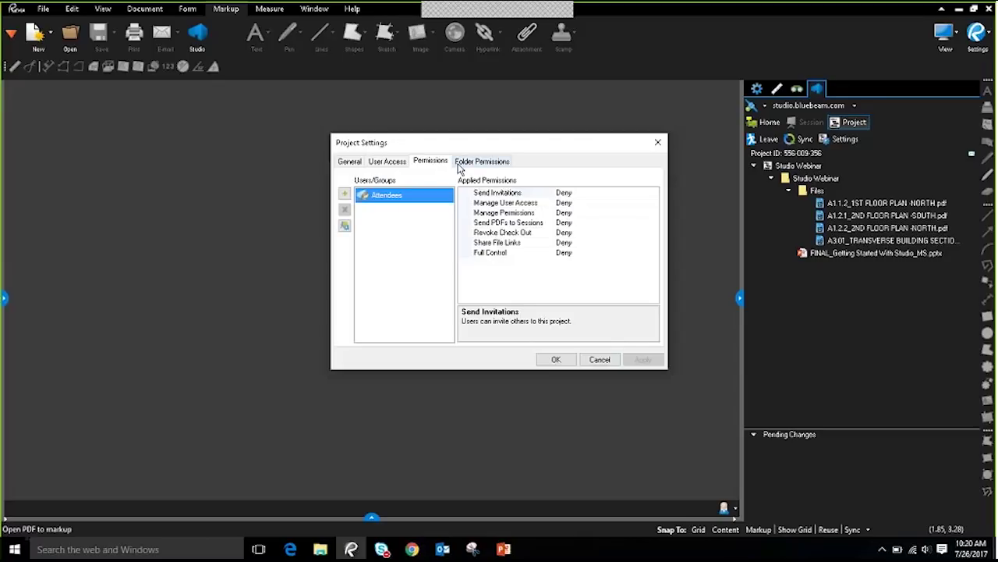
Step: Give Attendees Read / Write on the Studio Webinar folder under Project Root and apply
click(485, 162)
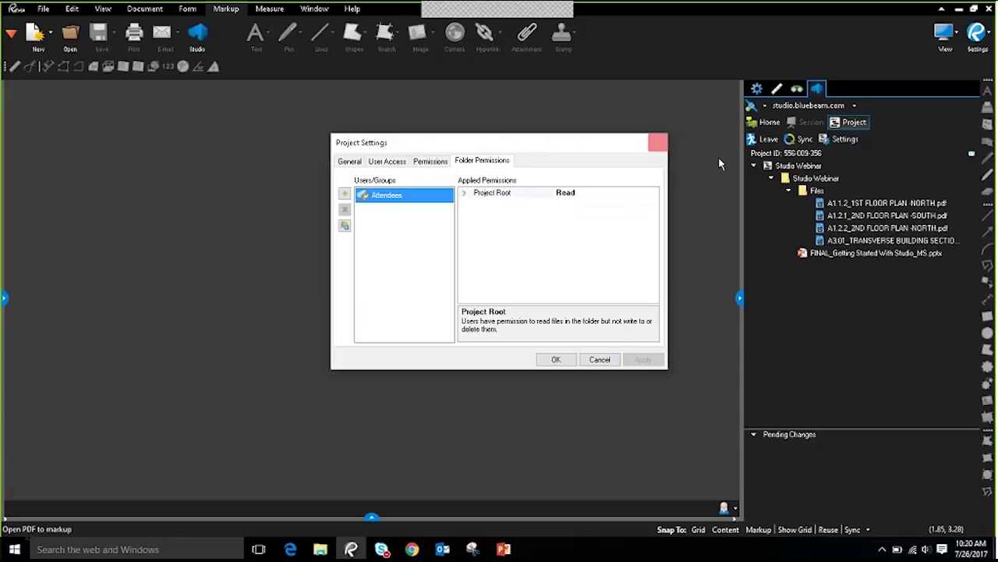
click(489, 197)
click(616, 196)
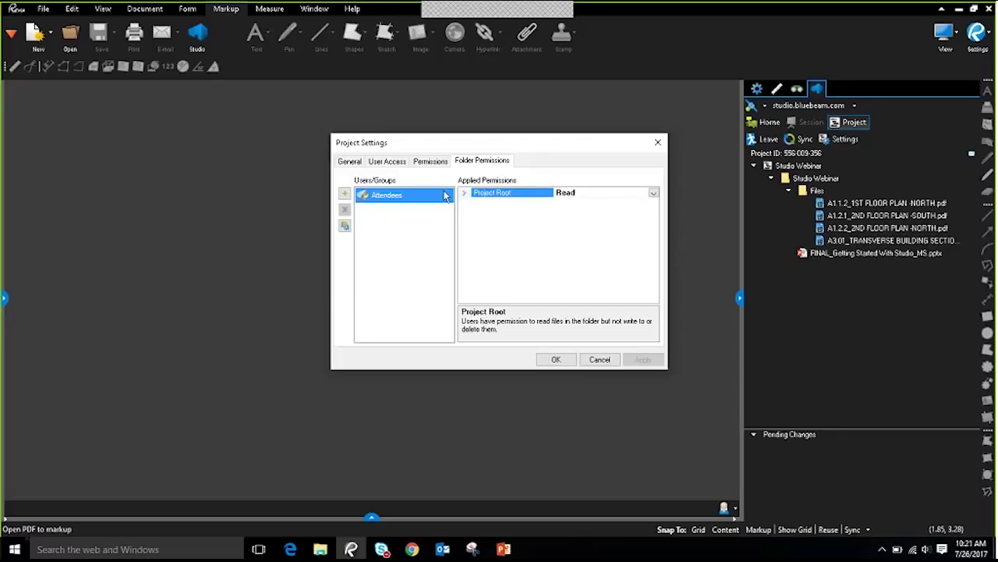
click(464, 192)
click(508, 204)
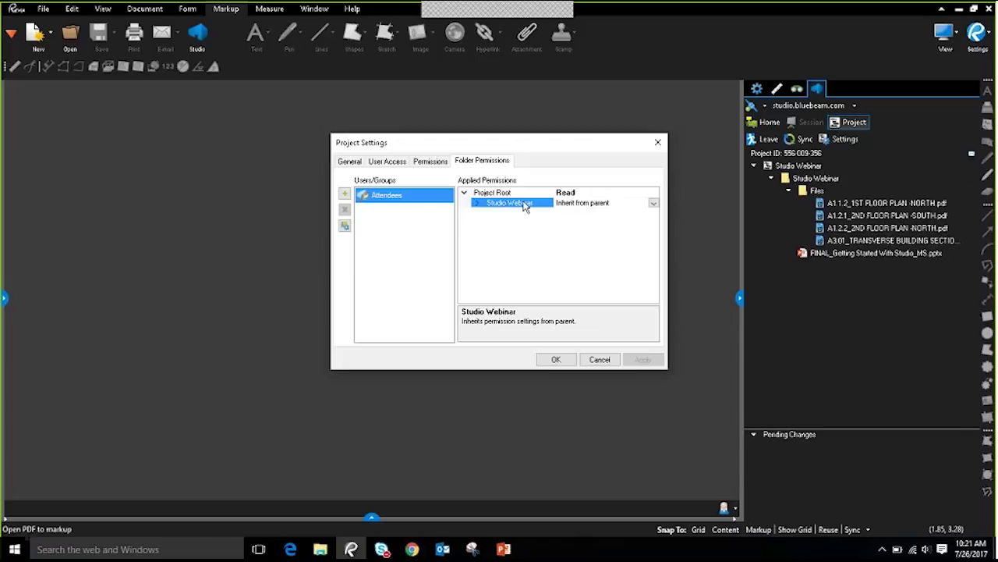
click(654, 203)
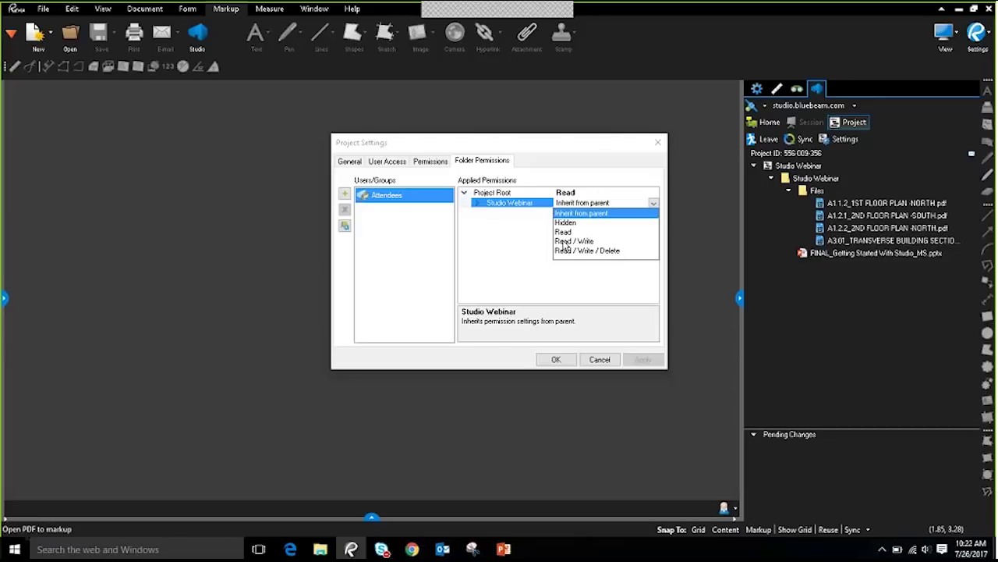
click(565, 243)
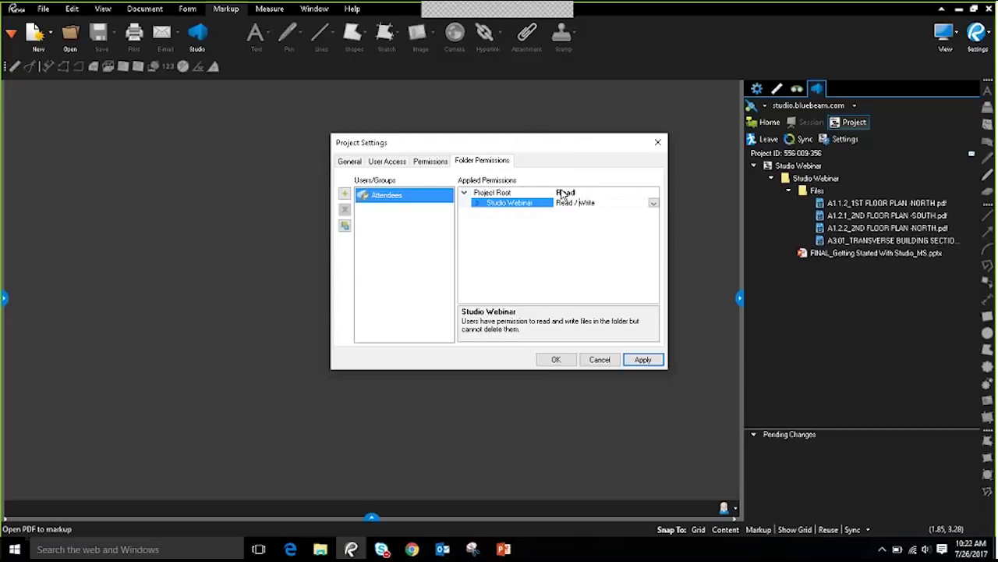
click(641, 365)
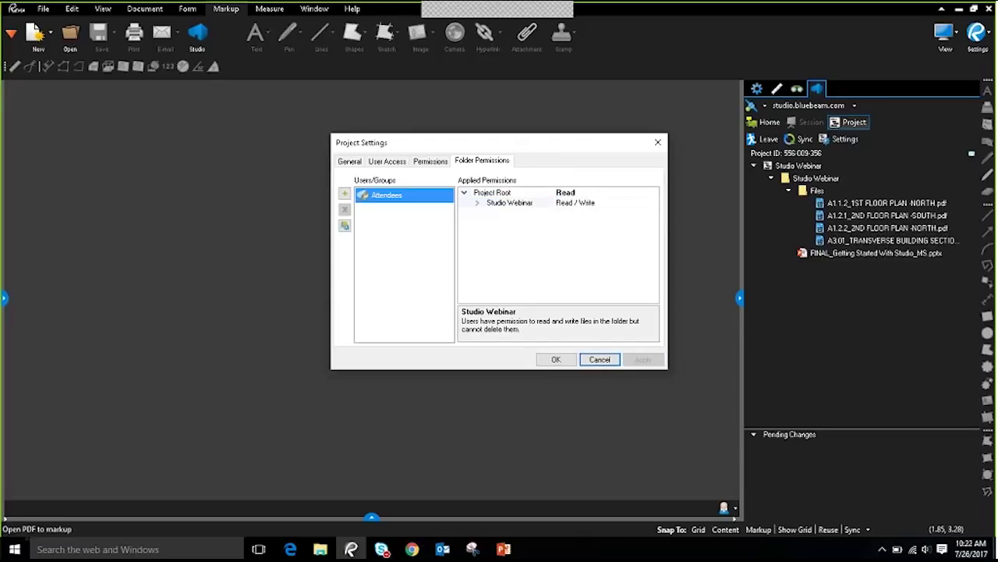
Step: Revert the Studio Webinar folder permission to Inherit from parent and apply
click(651, 203)
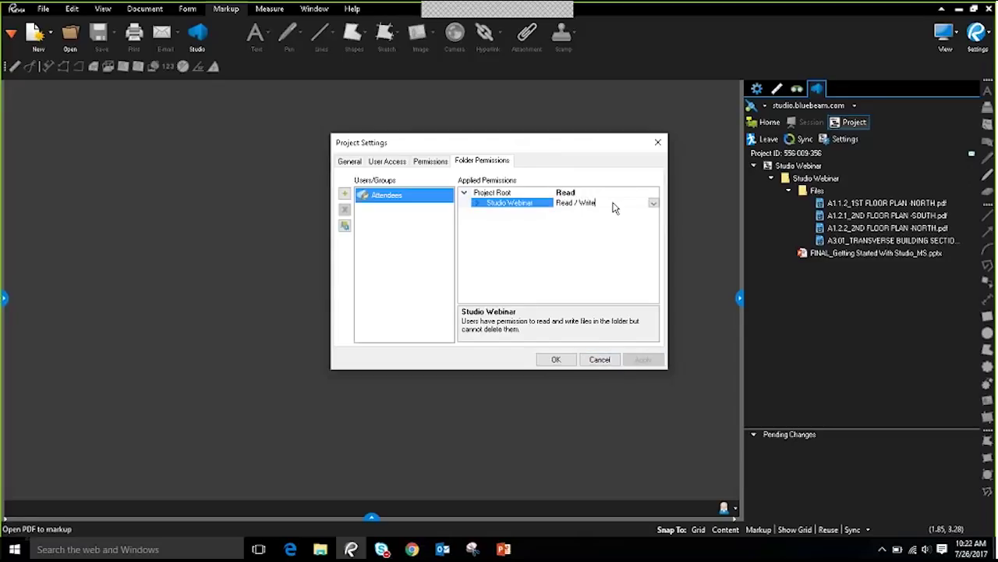
click(654, 203)
click(582, 213)
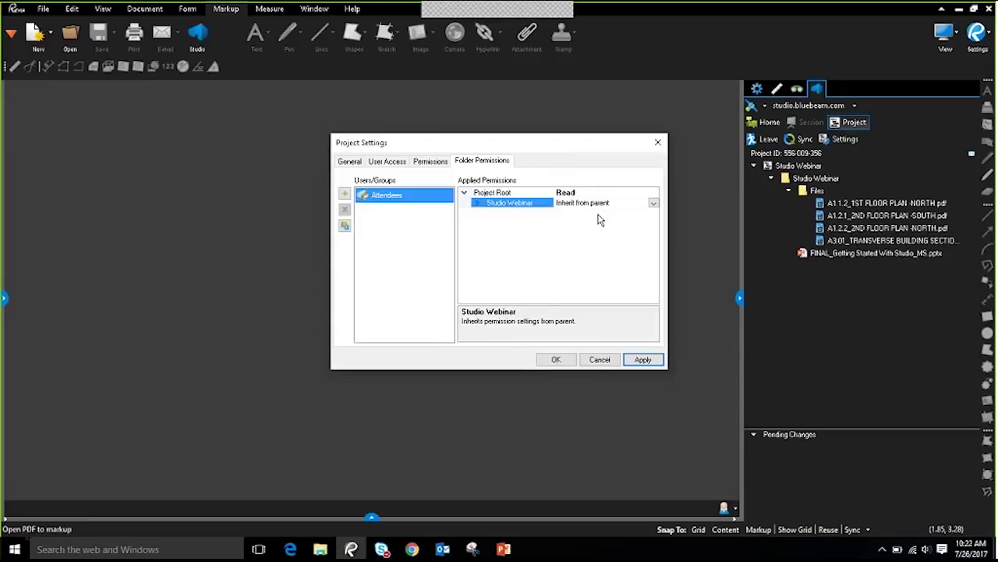
click(641, 360)
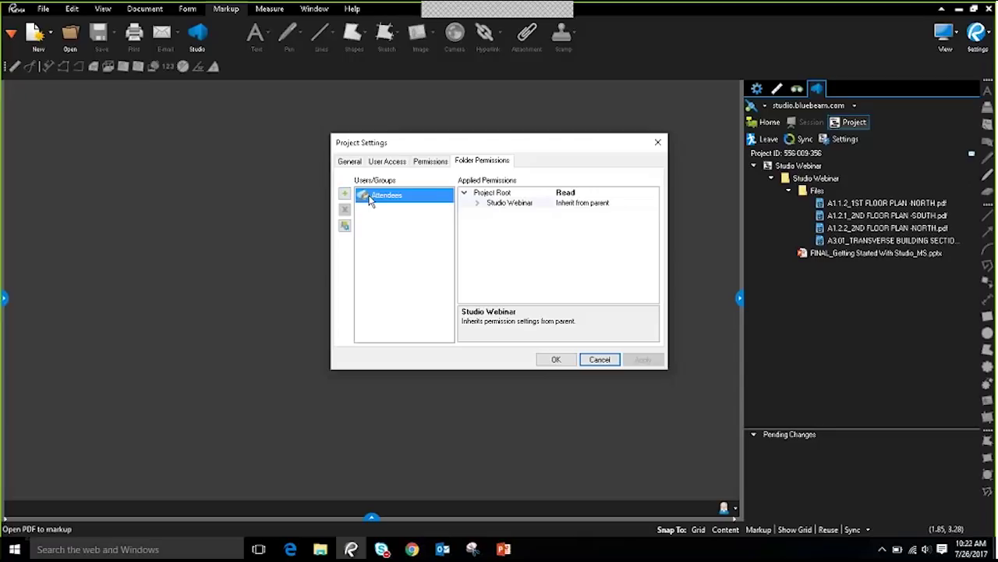
click(377, 199)
Step: Add one invited user and give them Read / Write on Project Root
click(422, 201)
click(344, 196)
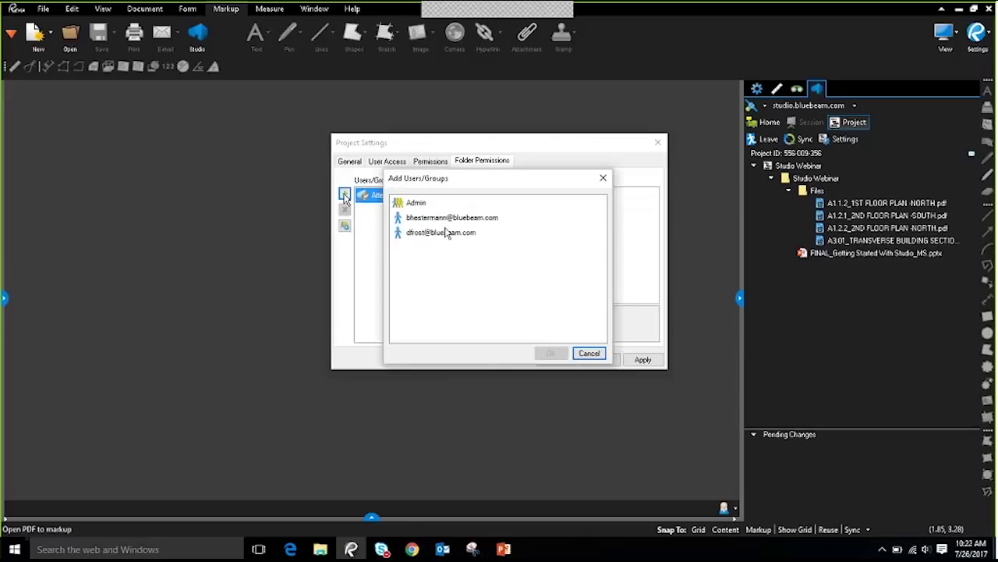
click(457, 221)
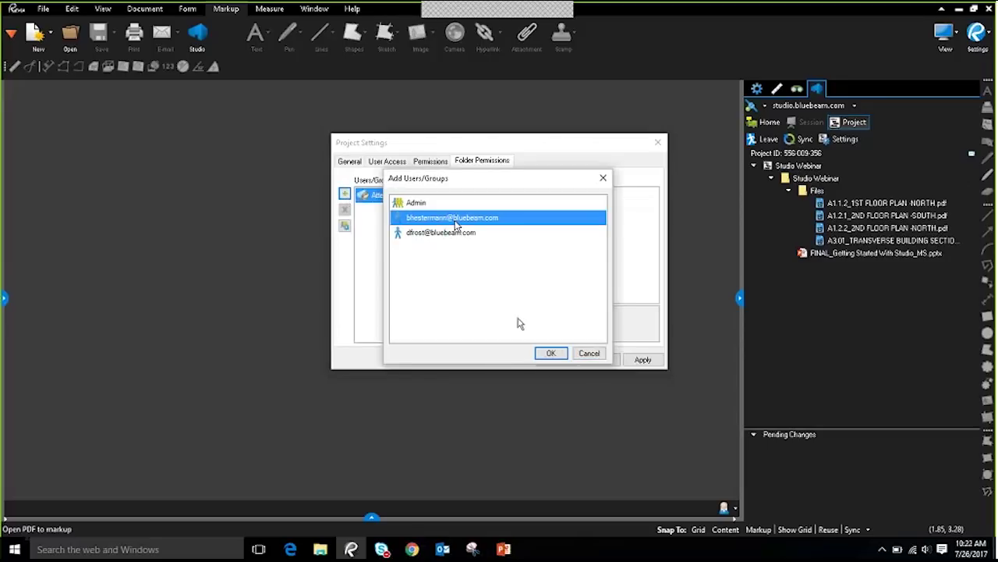
click(551, 353)
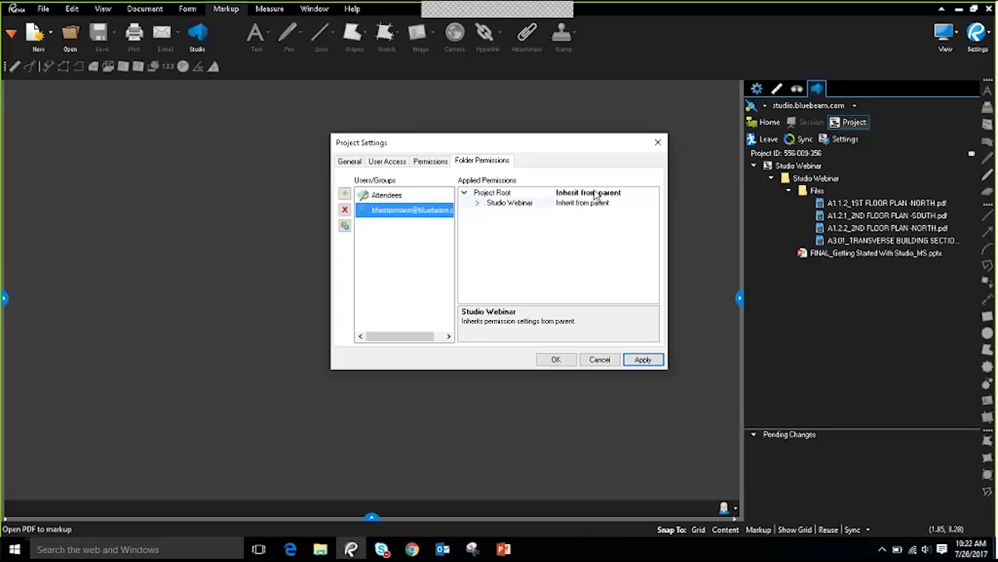
click(632, 196)
click(654, 193)
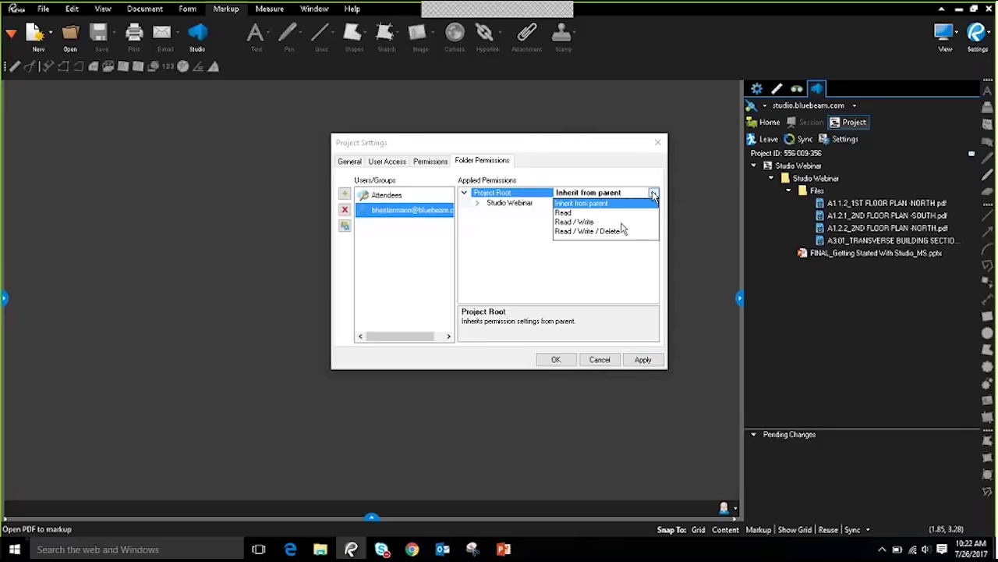
click(621, 222)
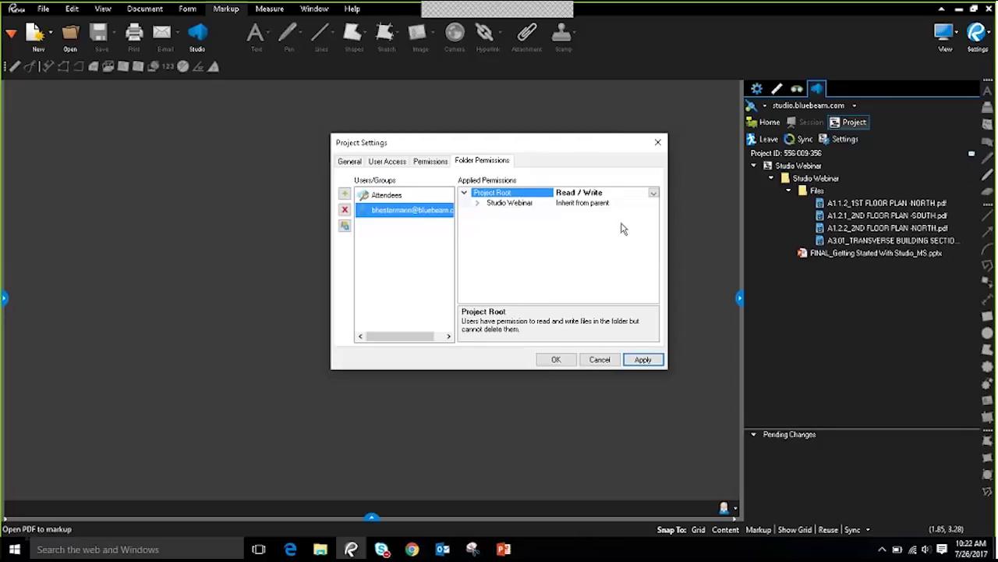
click(643, 361)
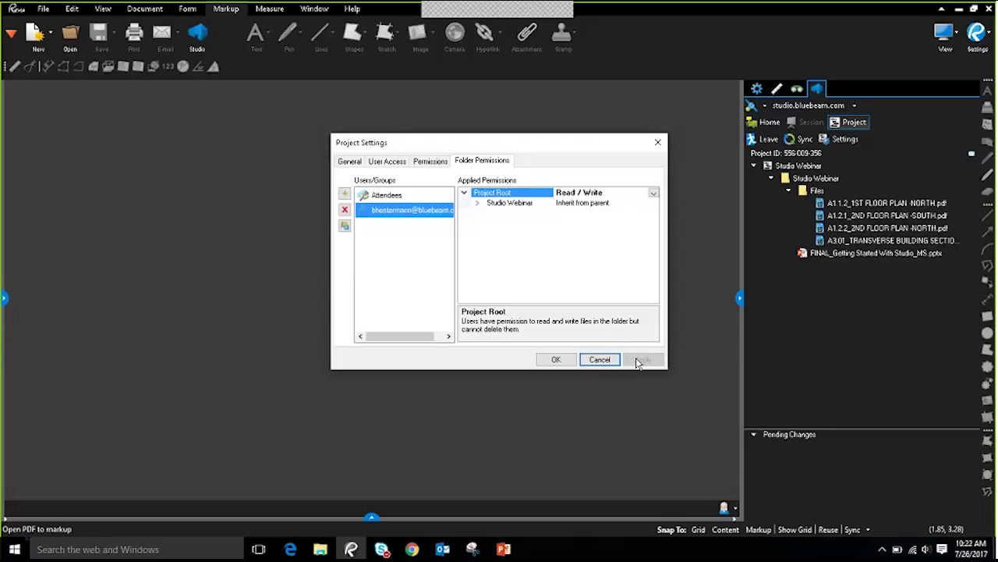
Step: Review the Attendees and added user's folder permissions, then return to Permissions
click(411, 209)
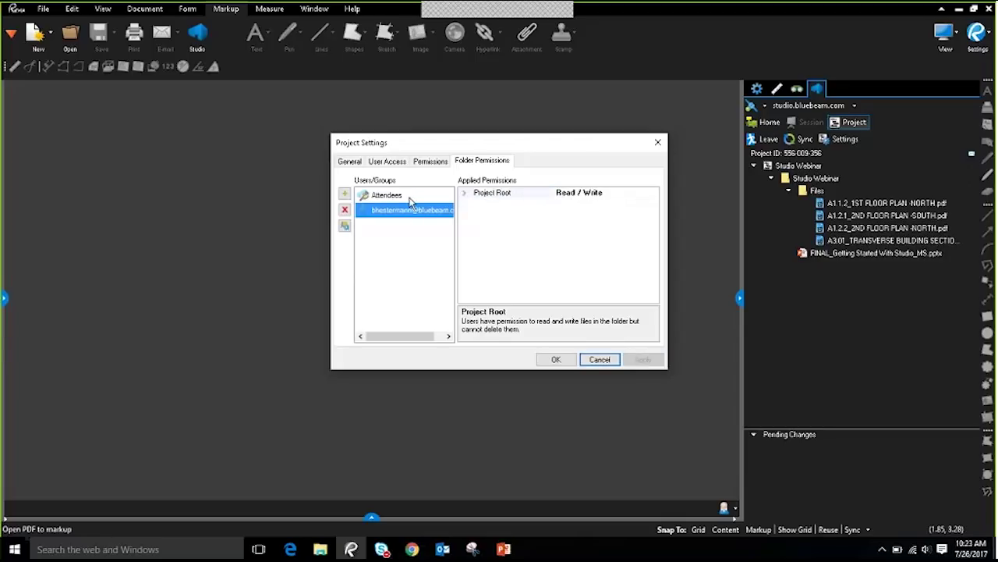
click(411, 198)
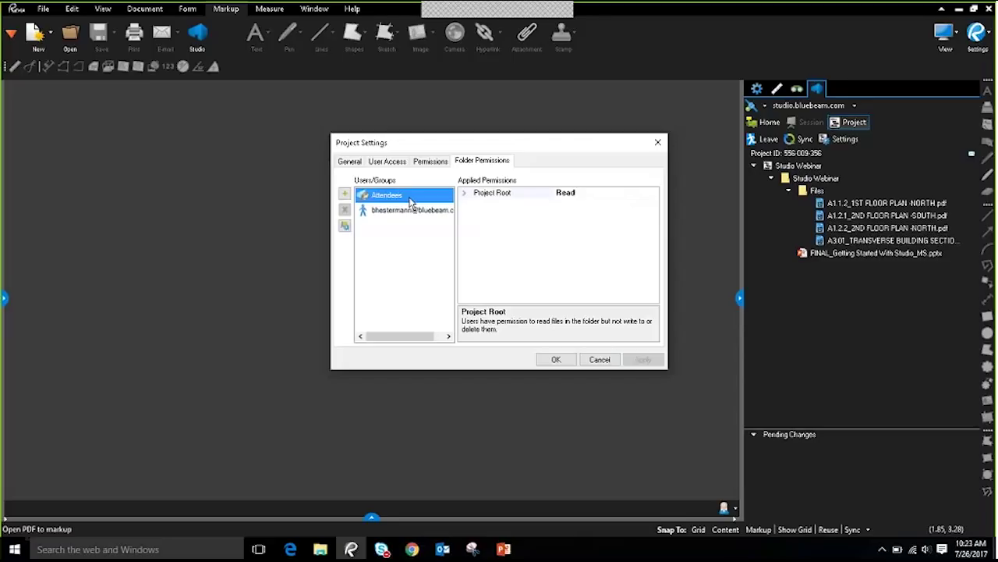
click(411, 212)
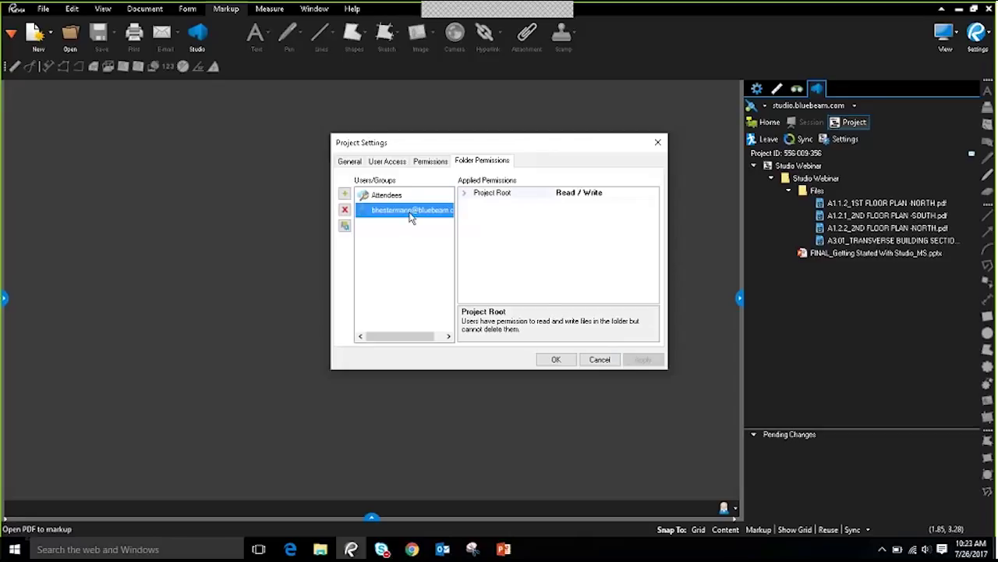
click(474, 166)
Step: Review the Send Invitations and Manage User Access permissions and the list of users with access
click(479, 196)
click(429, 162)
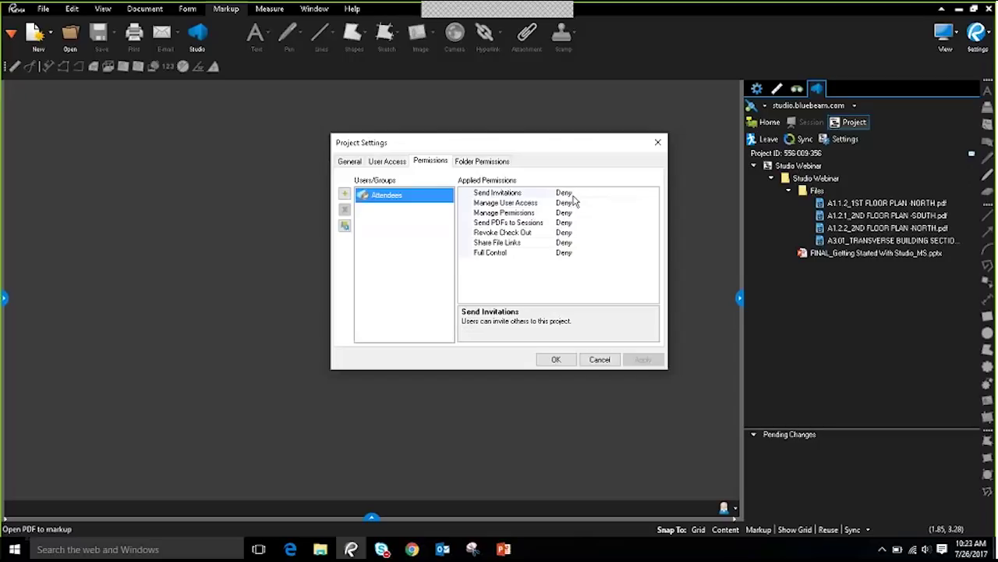
click(519, 195)
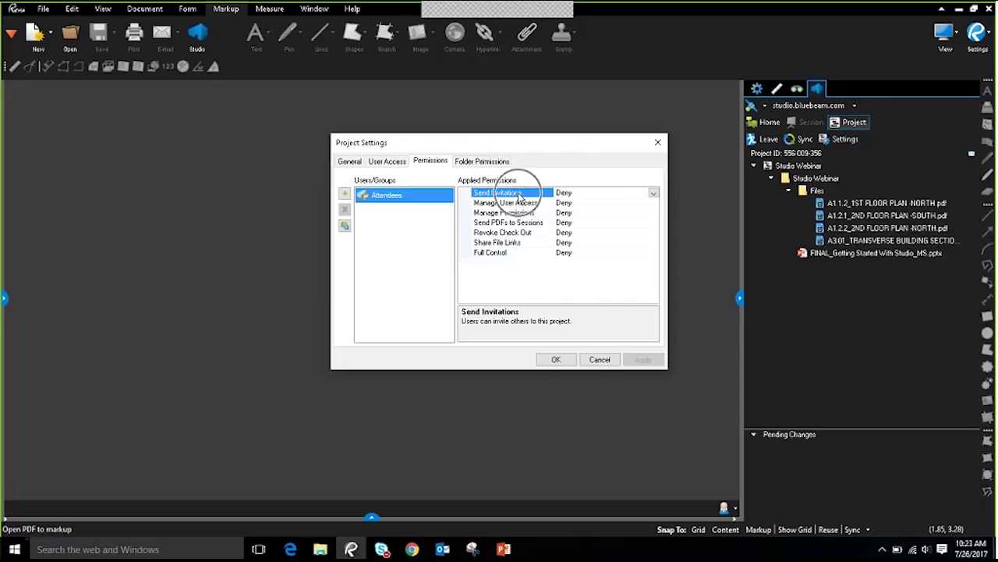
click(522, 204)
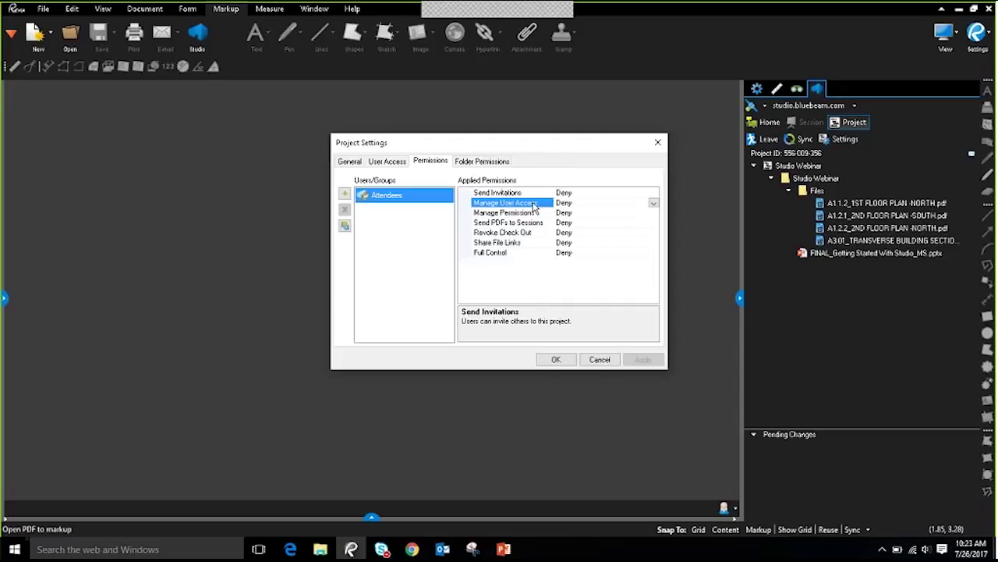
click(387, 162)
click(426, 164)
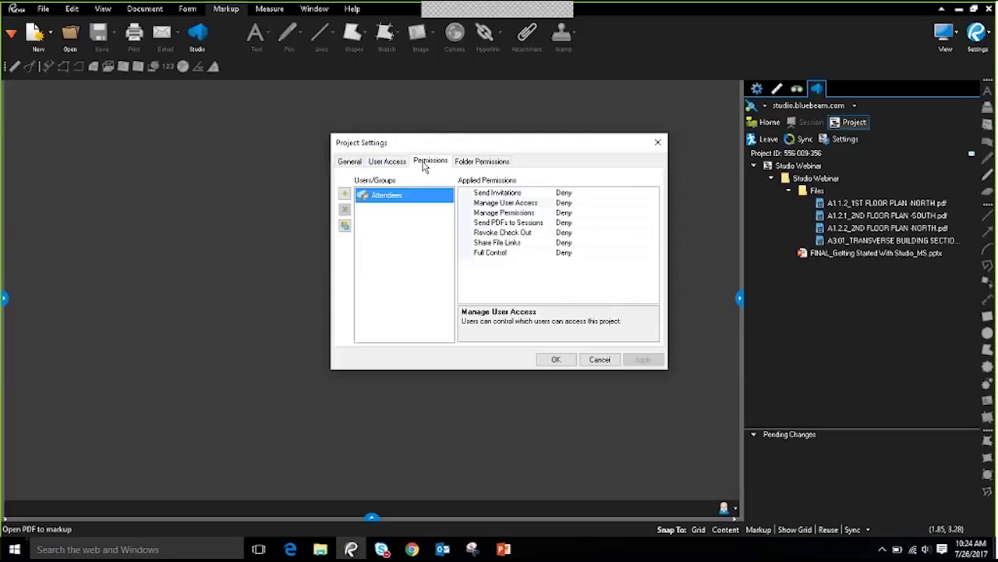
Step: Review the Manage Permissions, Send PDFs to Sessions, Revoke Check Out, Share File Links and Full Control details
click(531, 214)
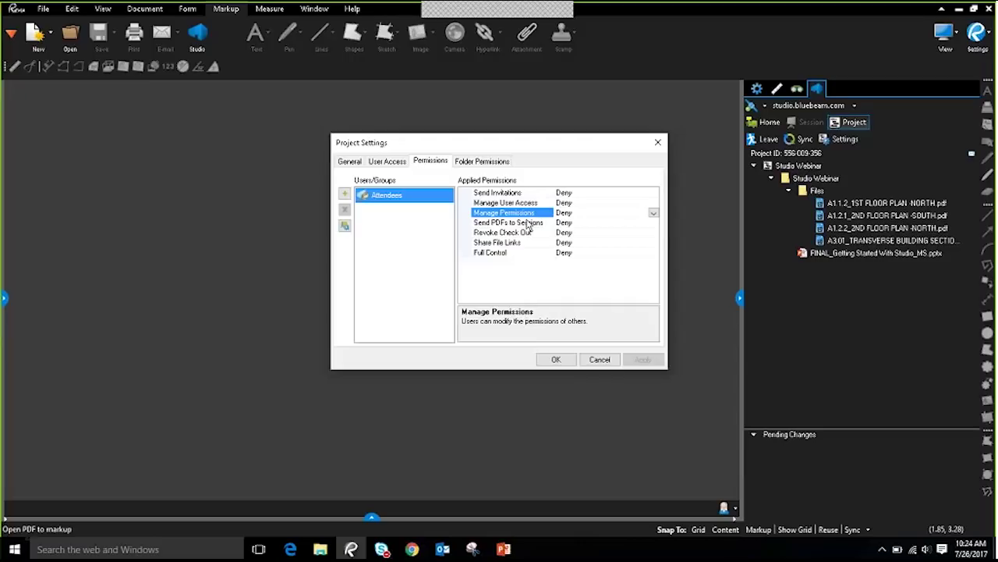
click(528, 223)
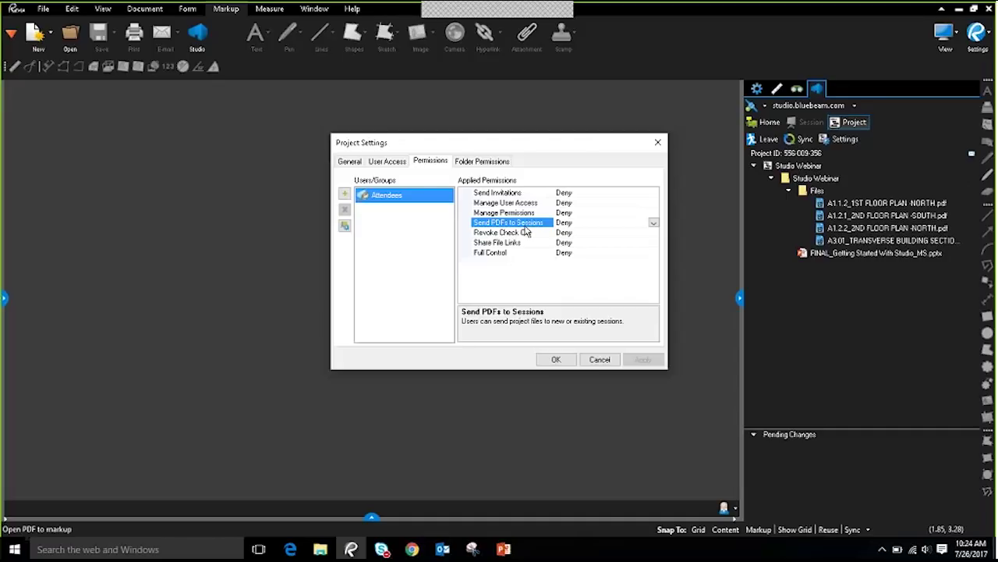
click(527, 233)
click(521, 243)
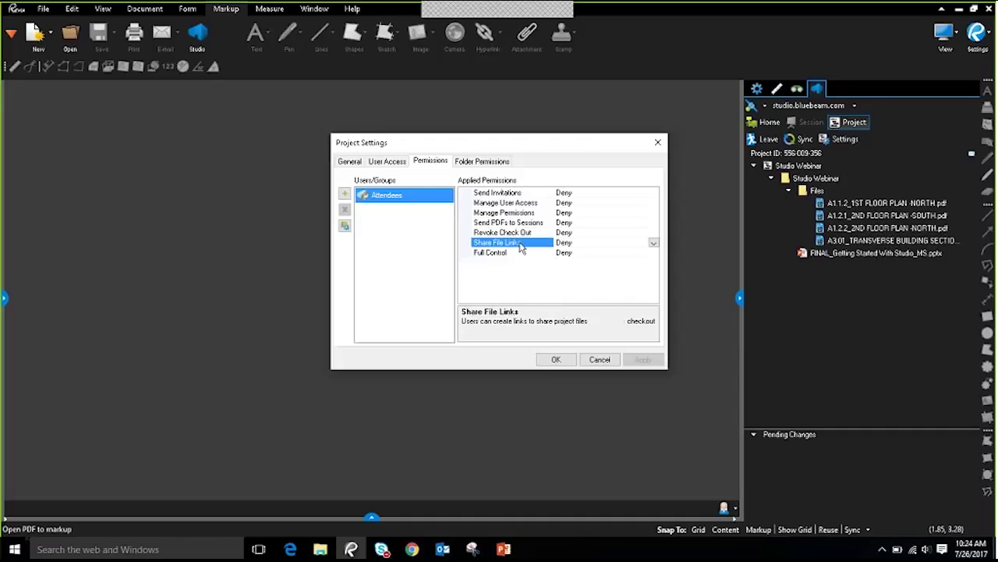
click(520, 253)
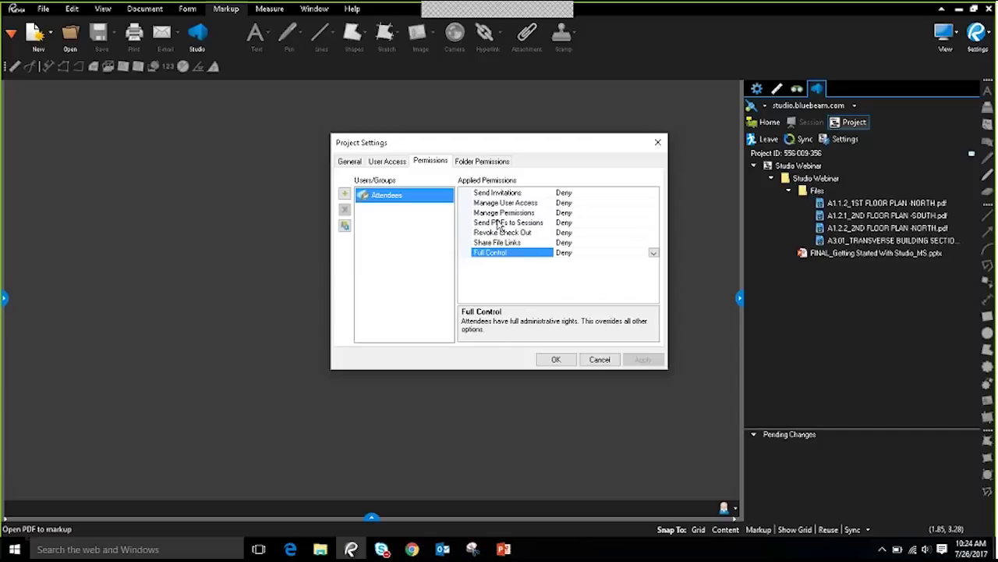
Step: Give the added attendee Read/Write access on Project Root and close Project Settings
click(345, 194)
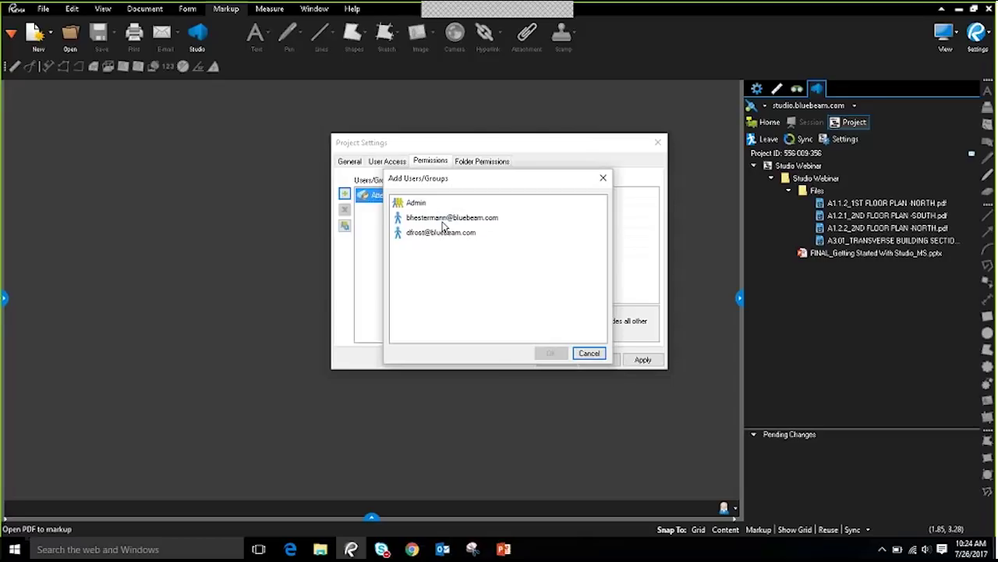
click(602, 178)
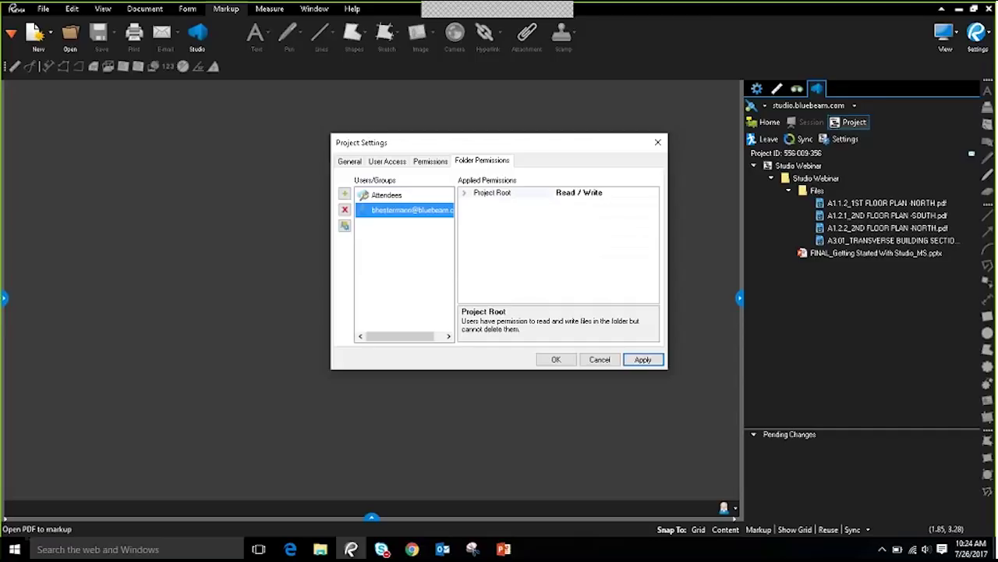
click(556, 359)
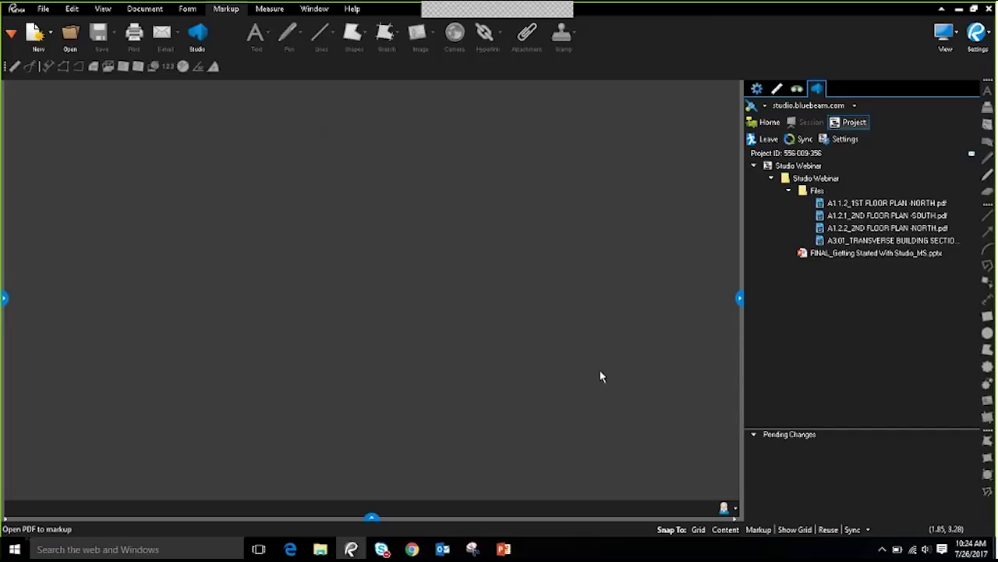
click(747, 180)
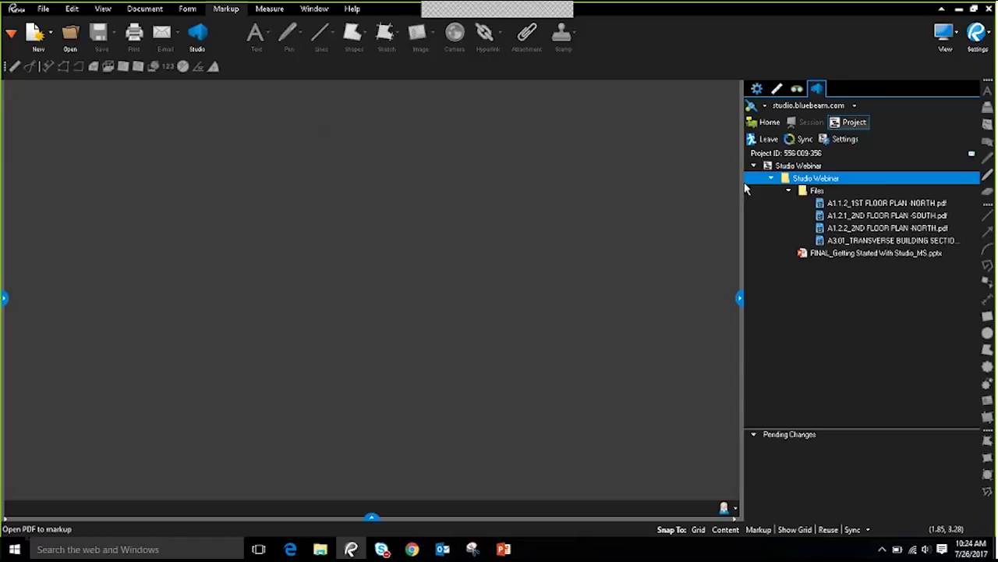
Step: Open A1.1.2_1ST FLOOR PLAN -NORTH and A1.2.1_2ND FLOOR PLAN -SOUTH, leaving the south sheet in view
click(557, 189)
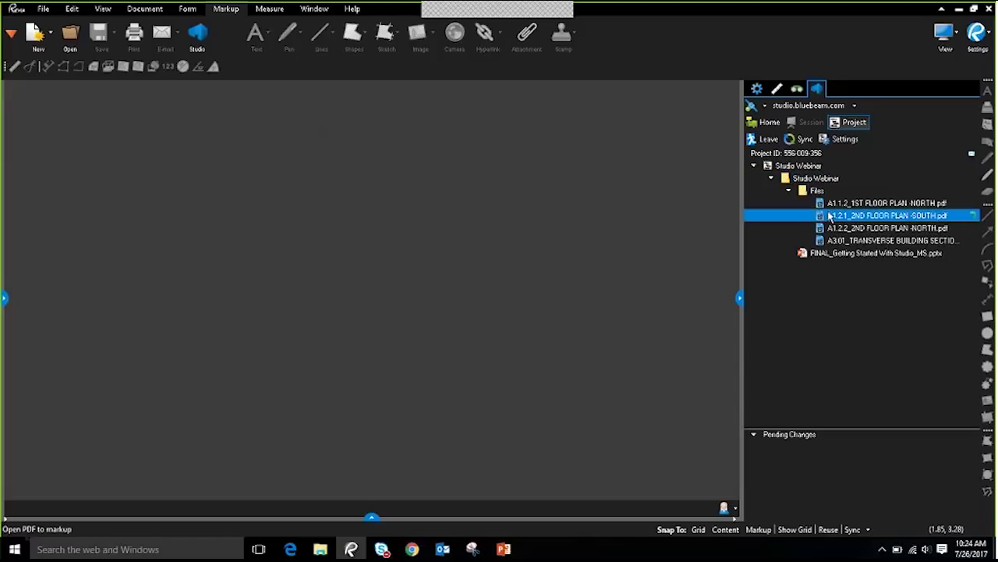
mouse_move(816, 209)
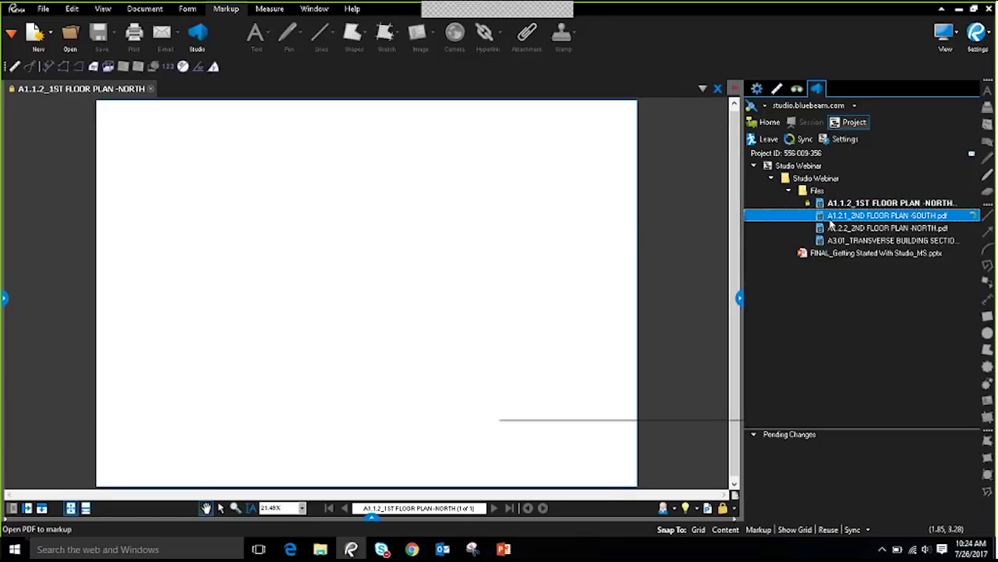
mouse_move(832, 226)
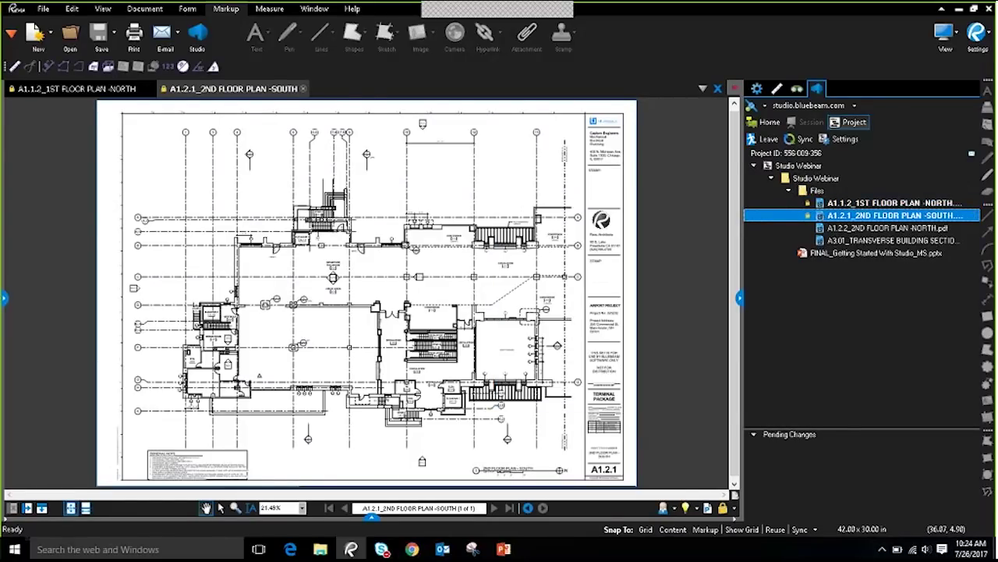
click(86, 89)
click(228, 89)
scroll(328, 187, down, 1)
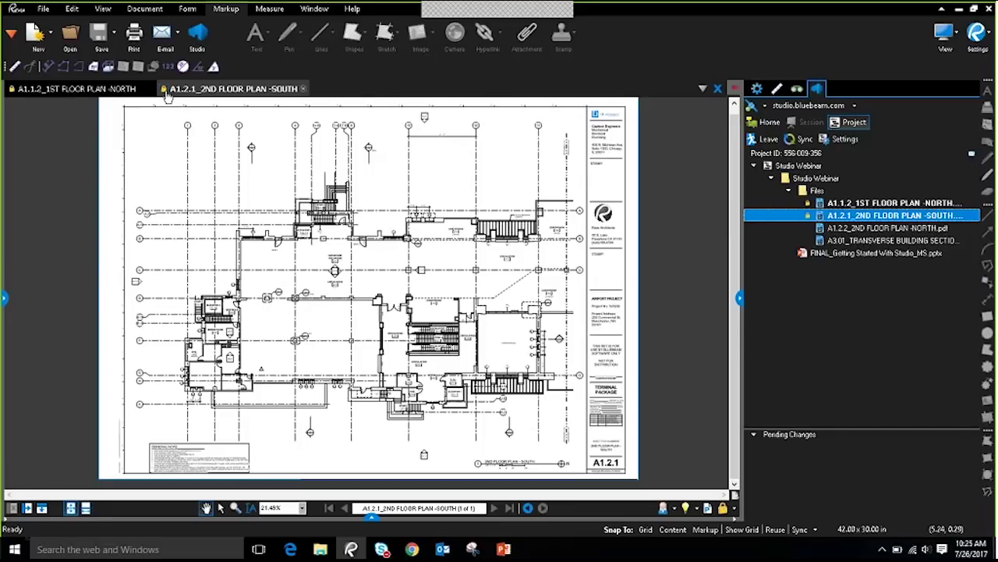
Step: Check out the 2nd-floor south plan and draw a red cloud around the stair area
click(164, 89)
click(164, 90)
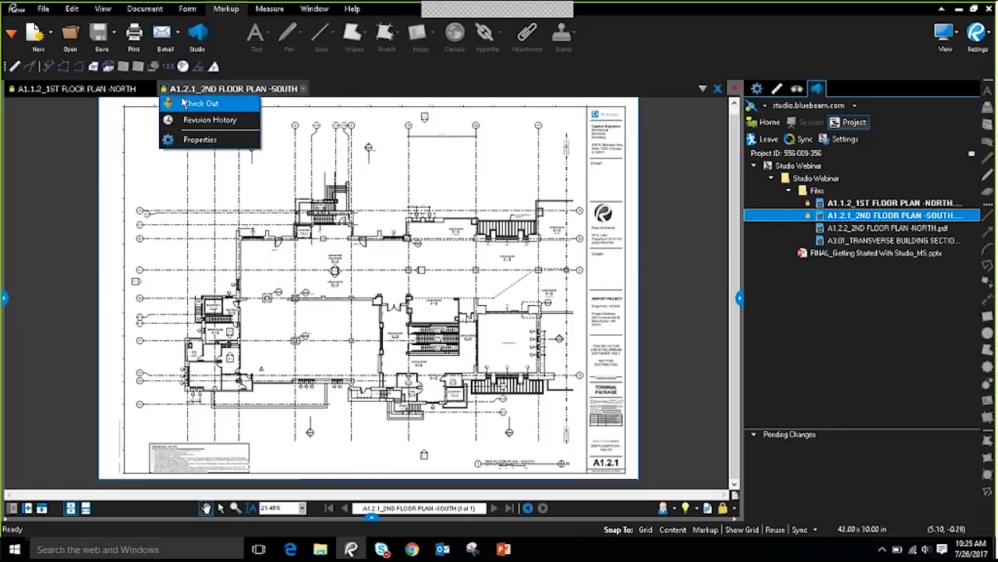
click(185, 104)
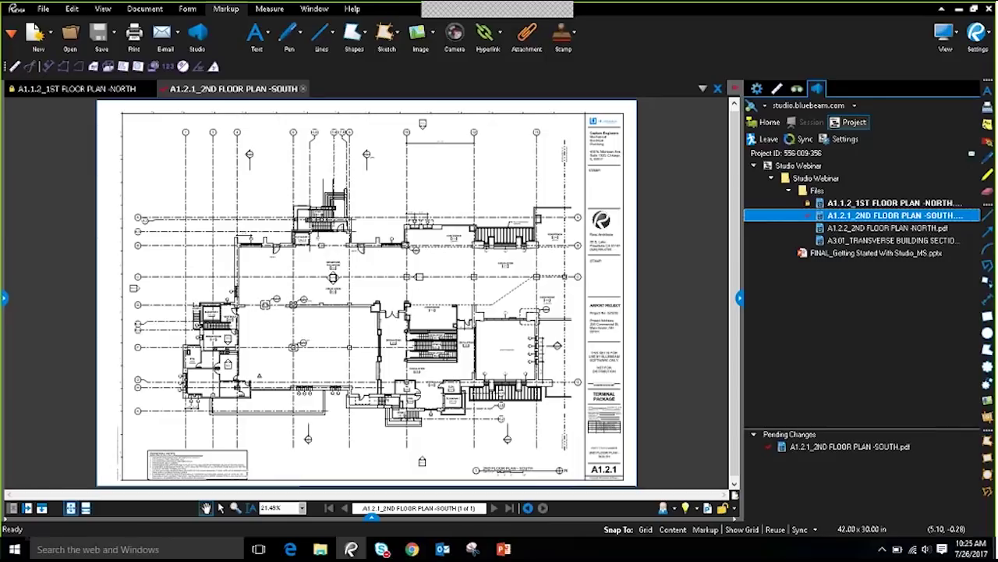
key(c)
drag(401, 326, 491, 418)
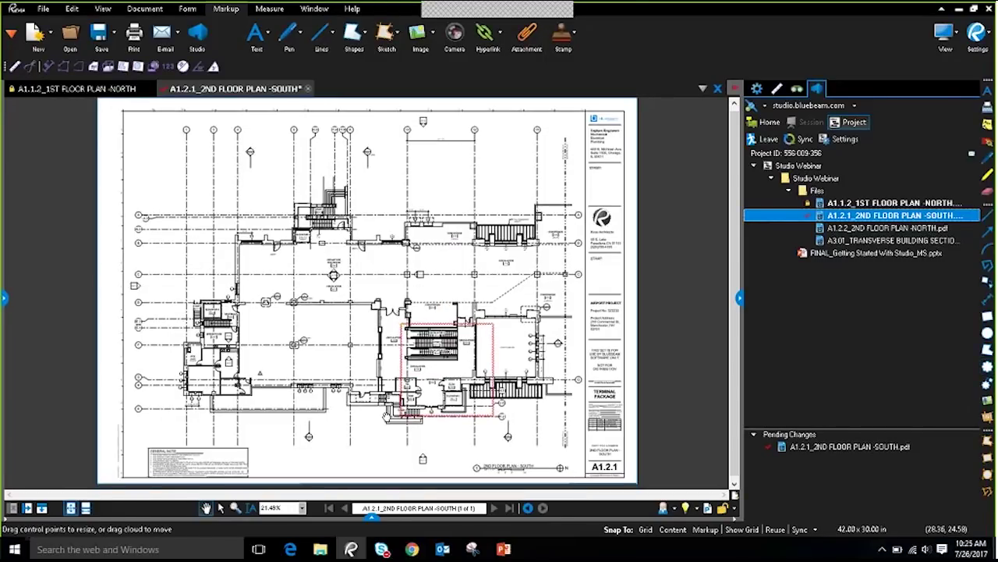
mouse_move(425, 445)
mouse_down()
mouse_move(438, 417)
mouse_move(404, 402)
mouse_up()
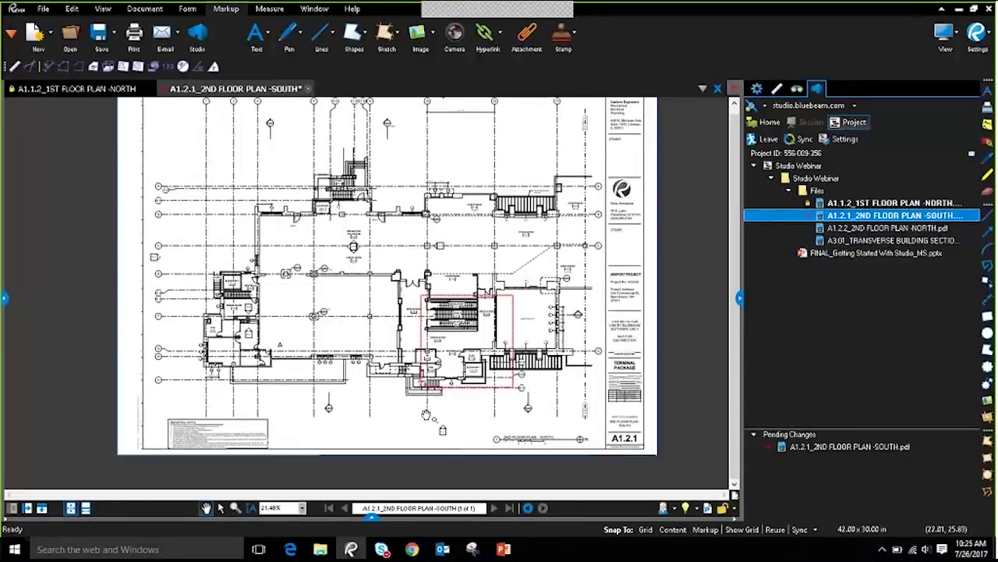
Step: Open and close the Markups List, then toggle the recent files and Tool Chest side panels
click(371, 516)
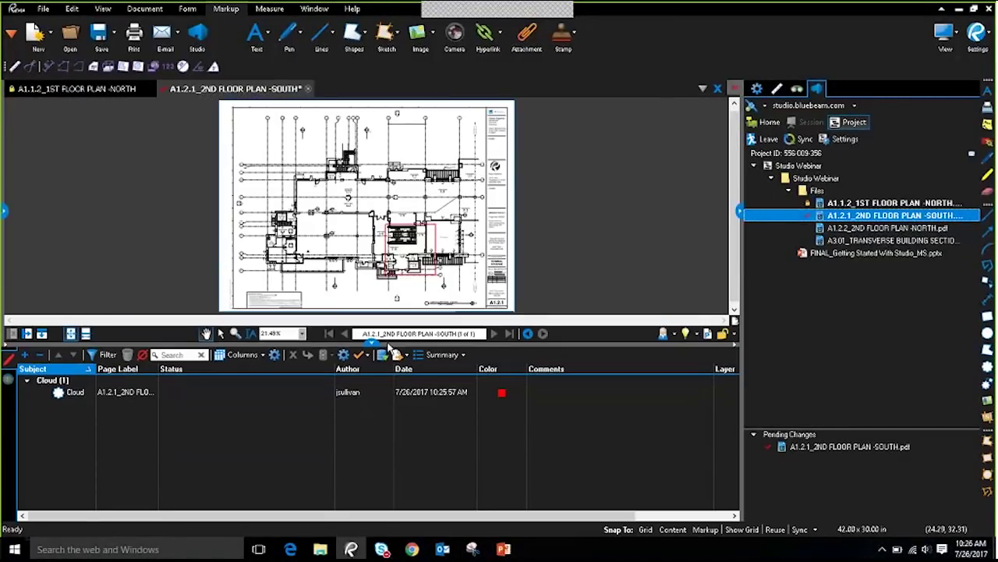
click(371, 352)
scroll(365, 335, up, 2)
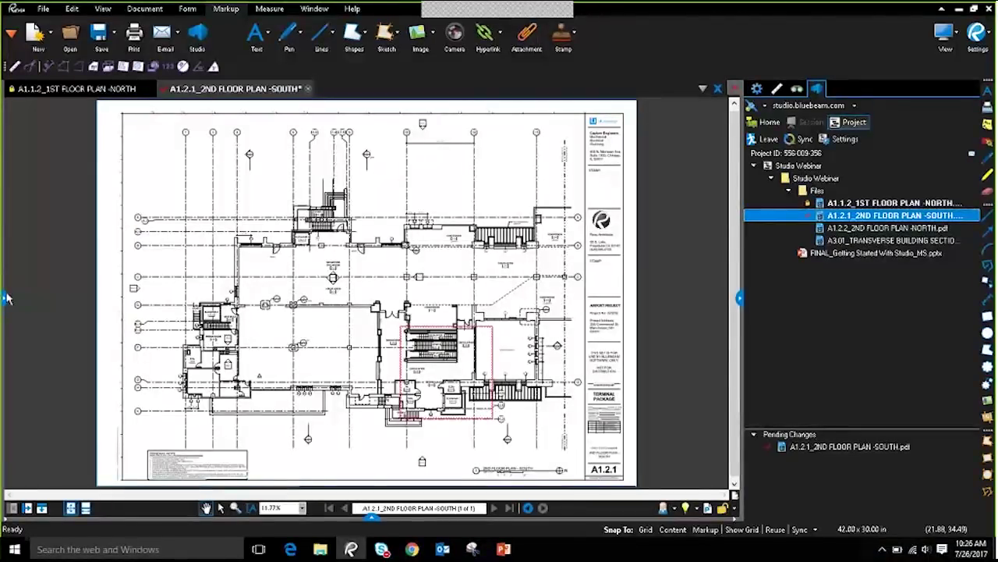
click(4, 297)
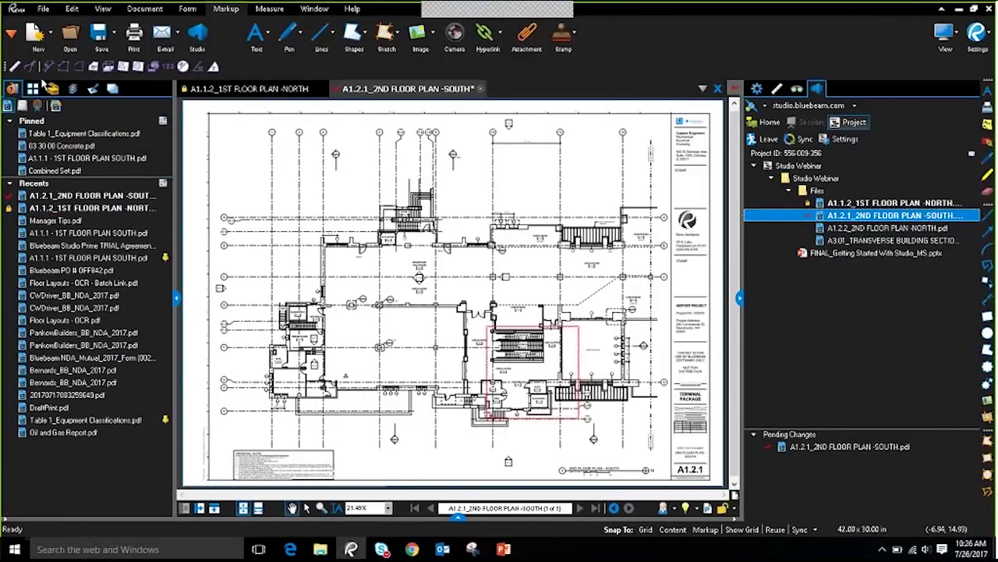
click(52, 88)
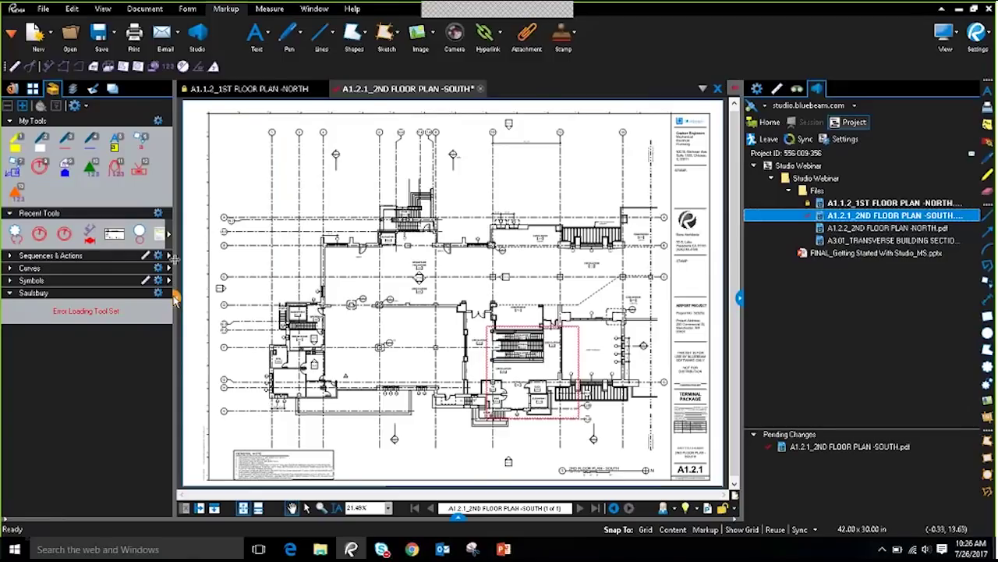
click(176, 297)
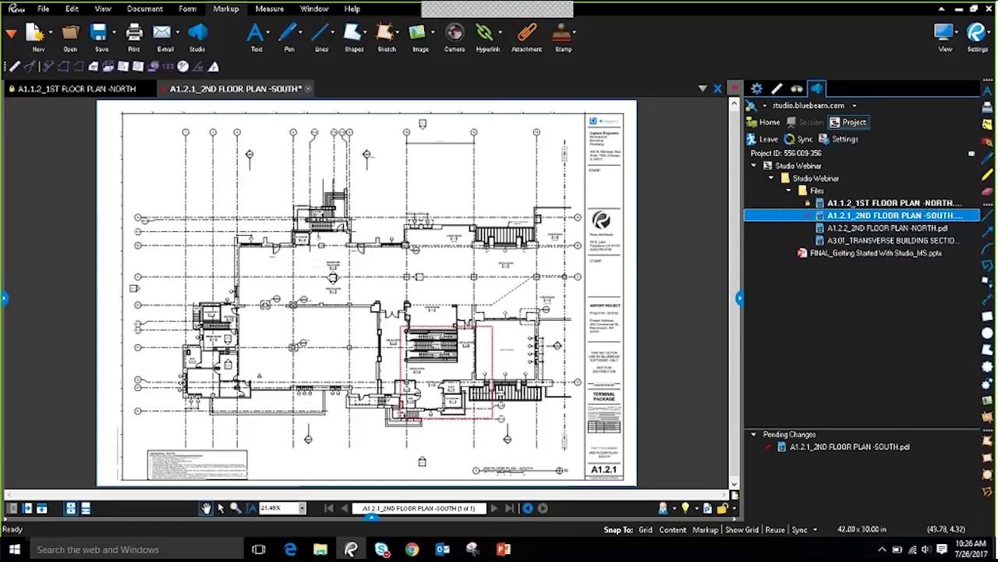
click(791, 160)
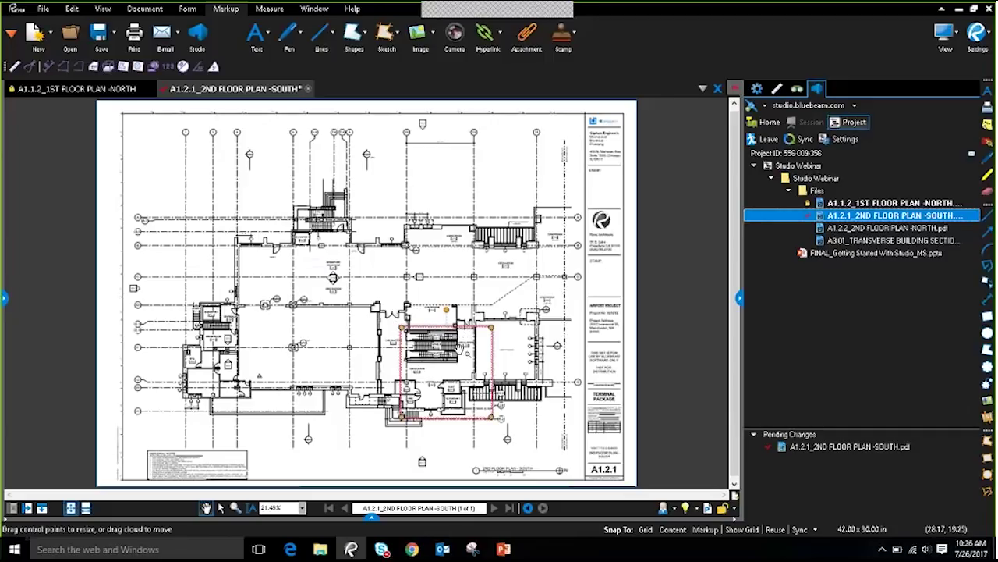
drag(449, 320, 454, 317)
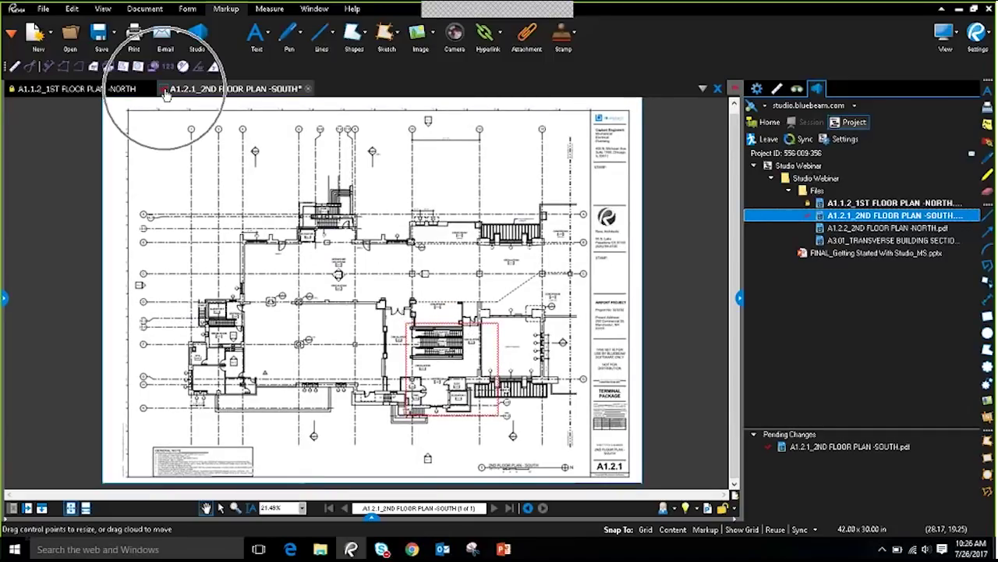
Step: Check the 2nd-floor south plan back in without a comment and close its tab
click(164, 89)
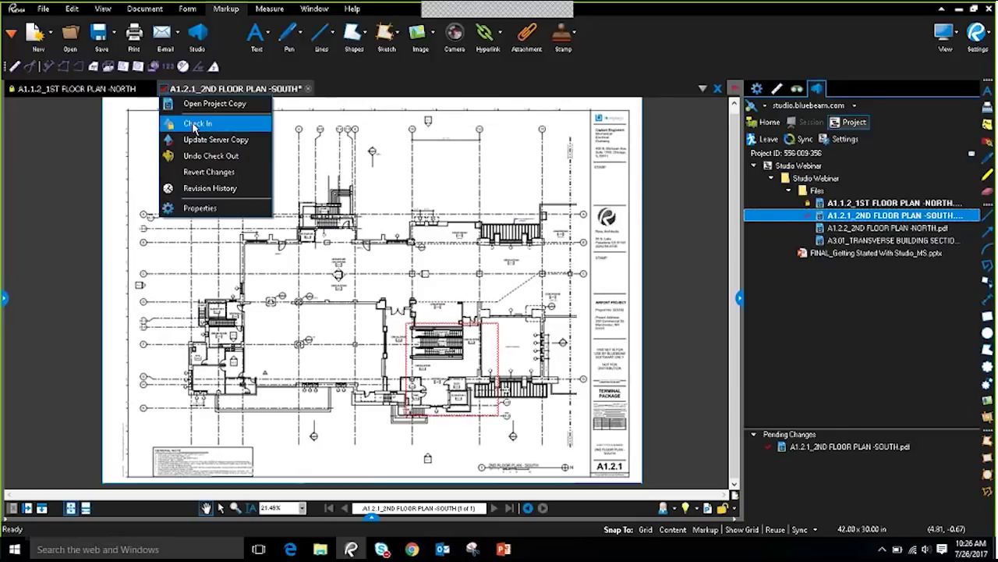
click(195, 124)
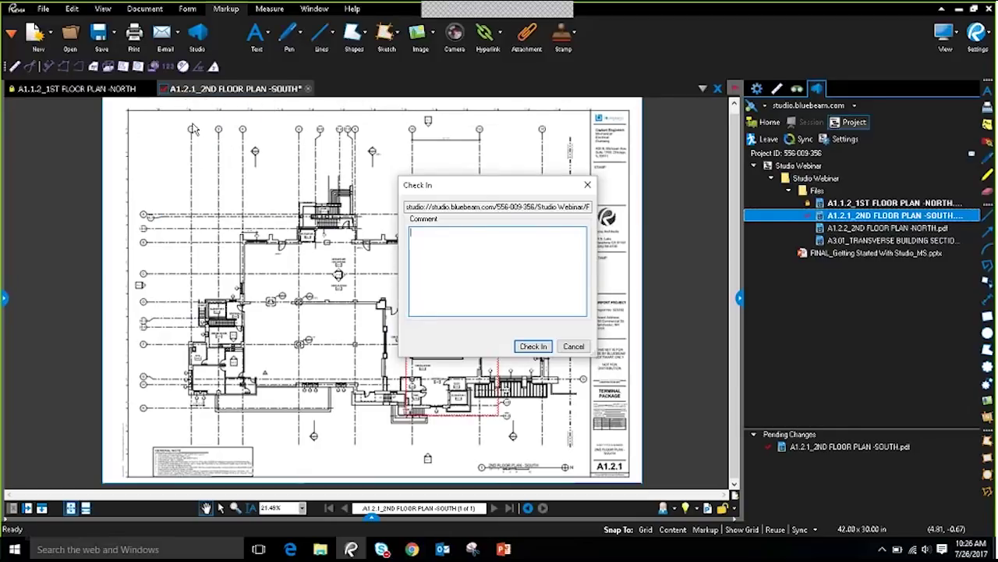
click(533, 347)
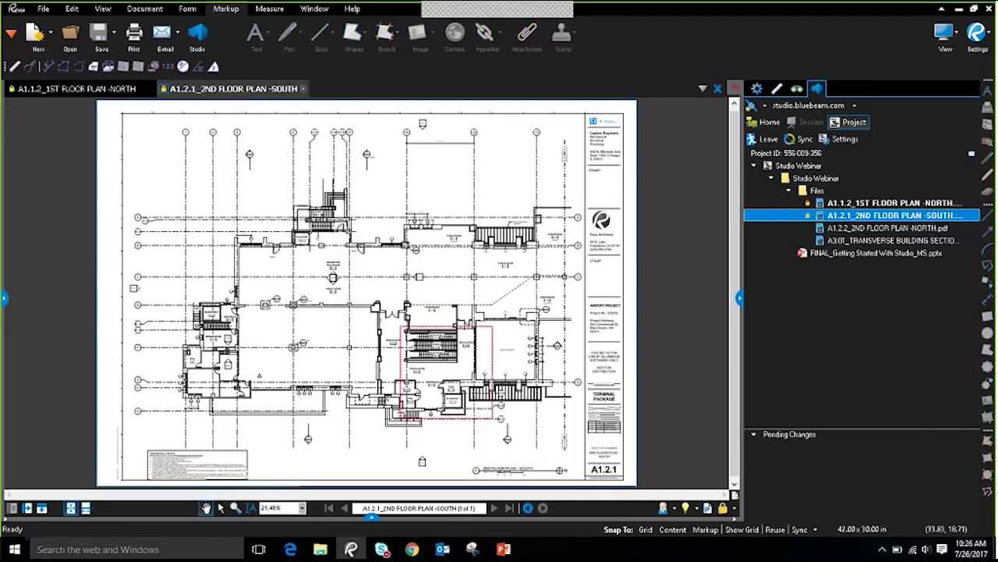
click(304, 91)
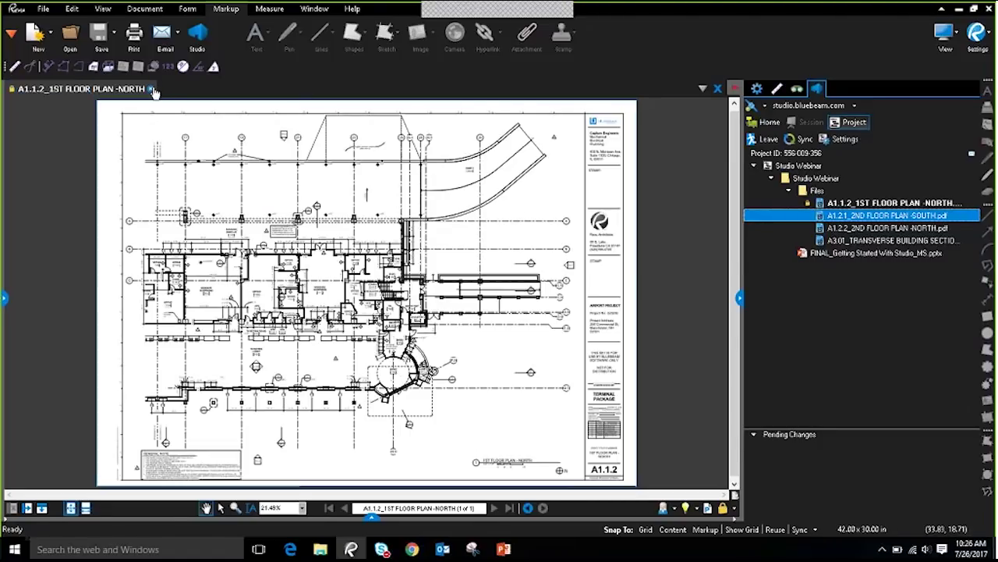
Step: Close the 1st-floor north plan and check out all four drawing PDFs together
click(153, 89)
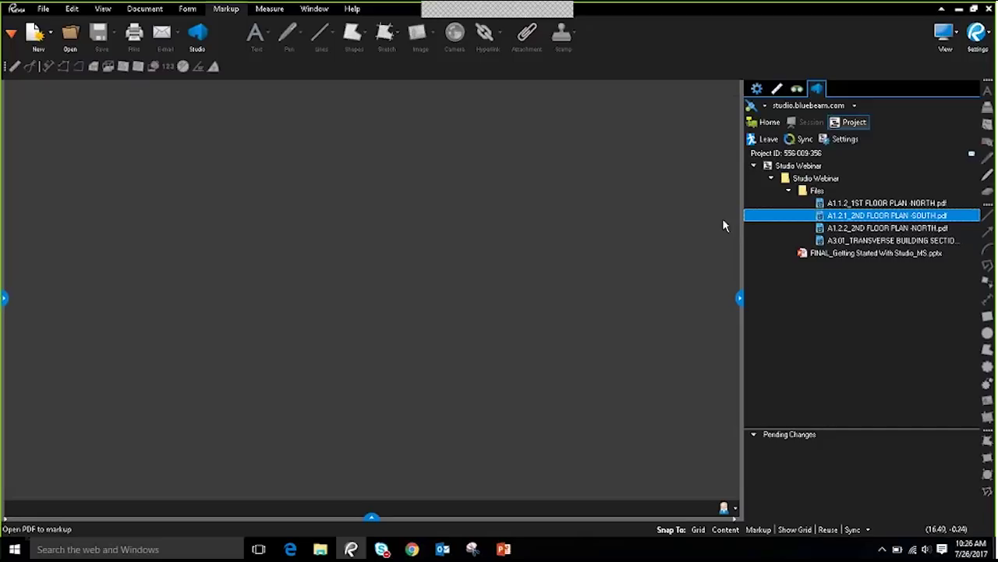
double_click(829, 218)
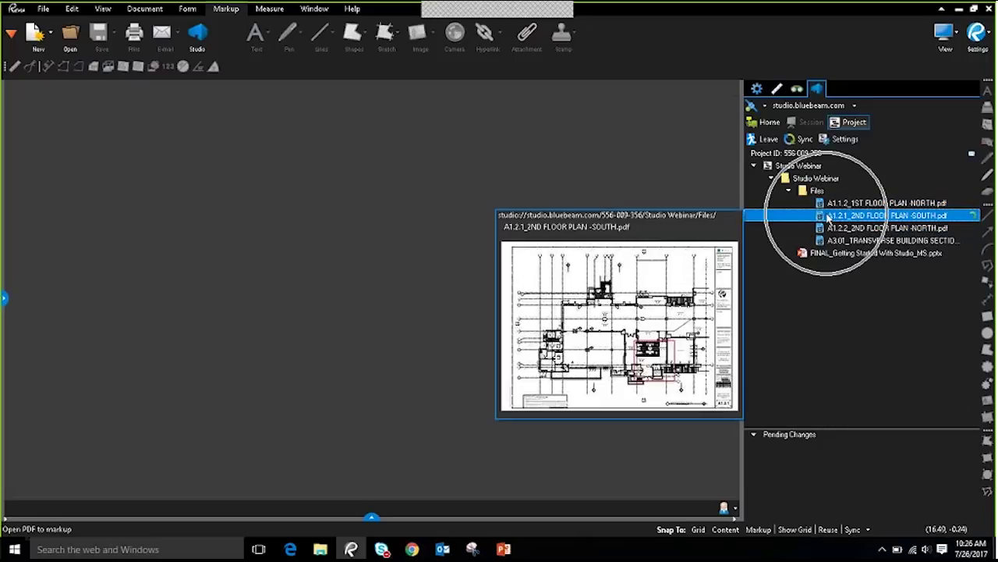
right_click(826, 216)
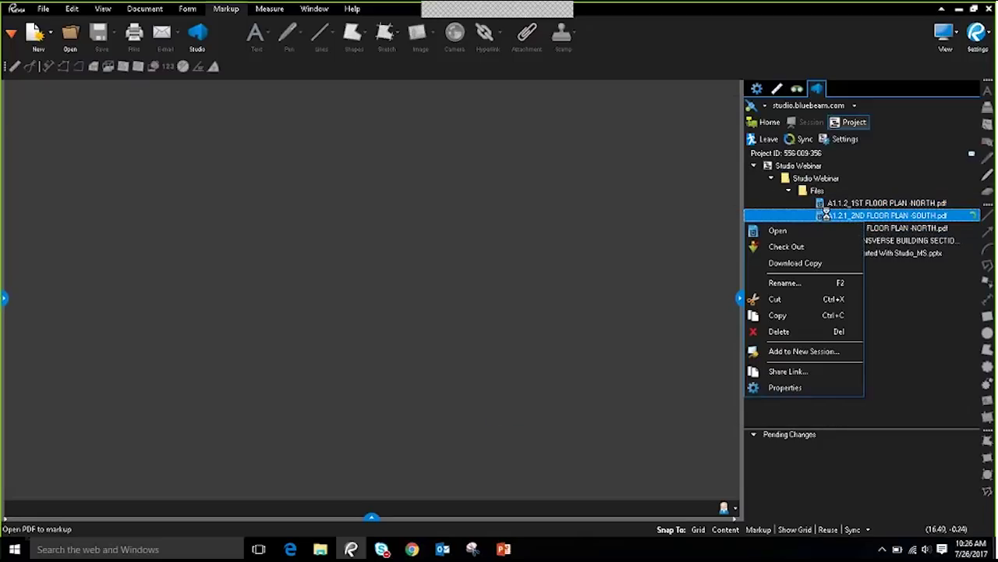
click(837, 205)
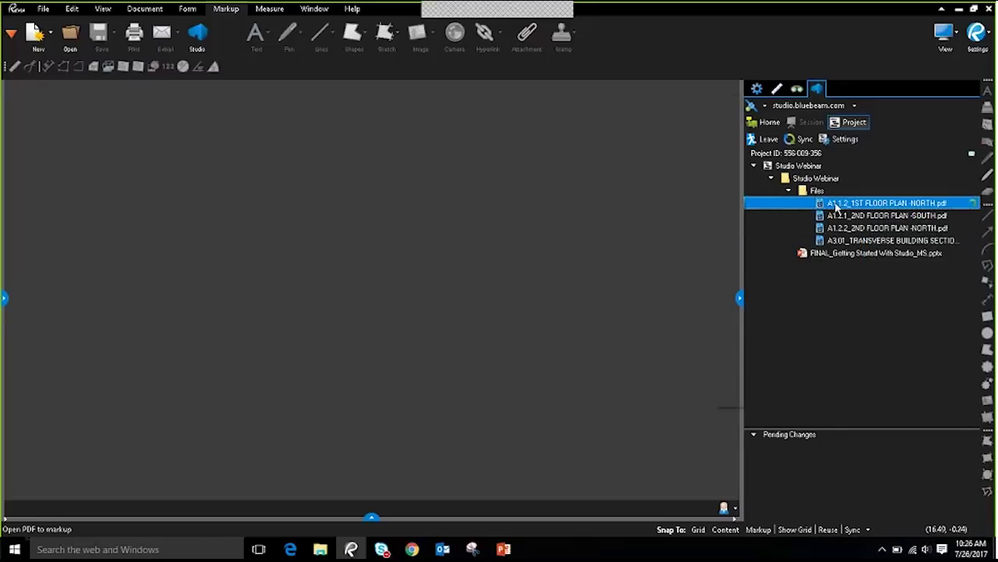
shift+click(839, 228)
shift+click(840, 240)
right_click(840, 240)
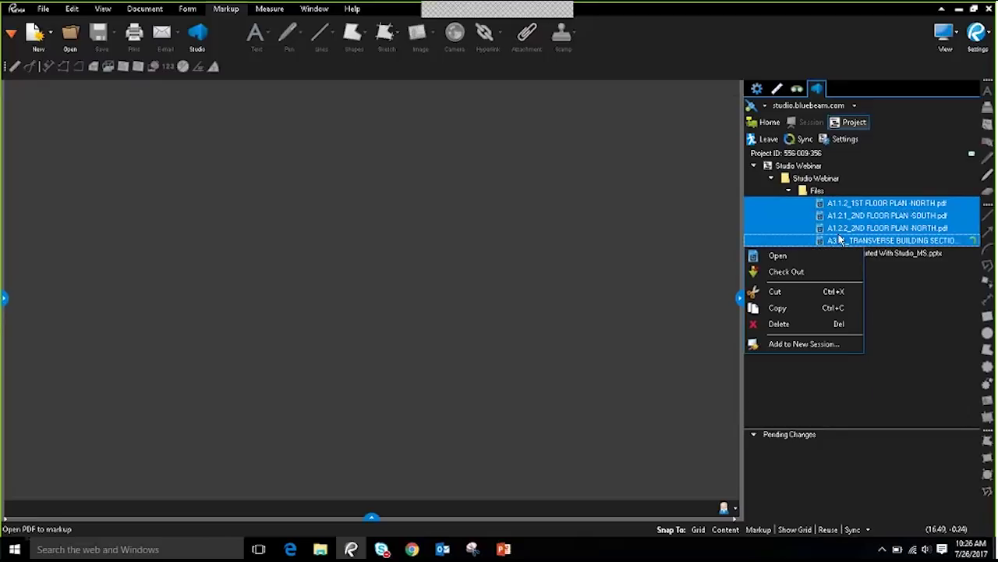
click(792, 272)
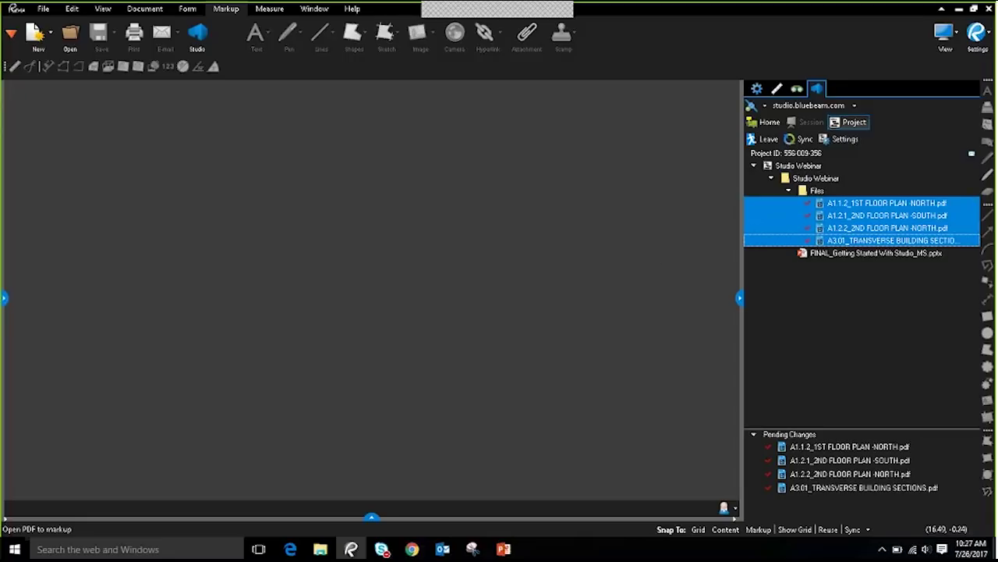
Step: Select the 1st-floor north and then the 2nd-floor south plan in the Files list
click(855, 254)
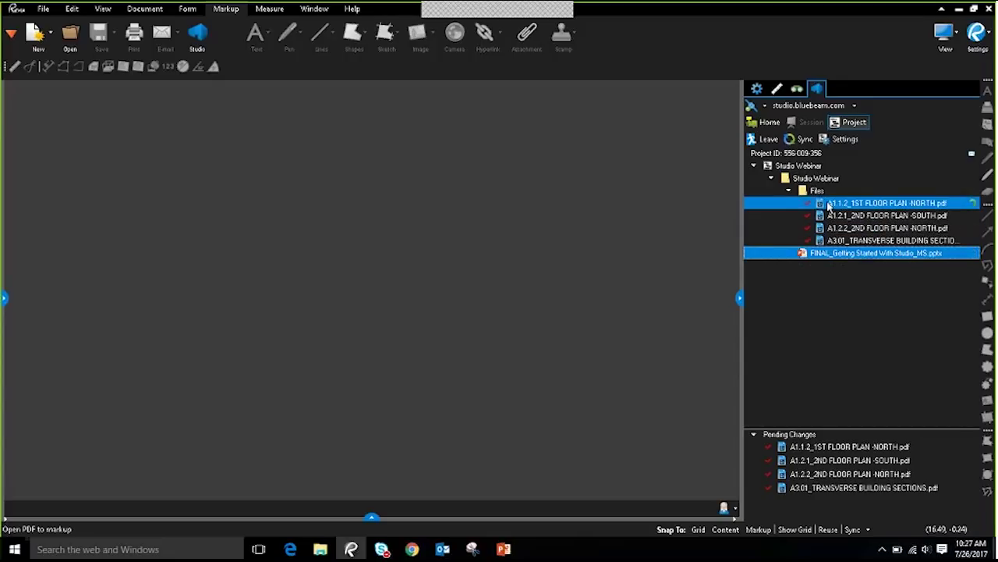
mouse_move(829, 206)
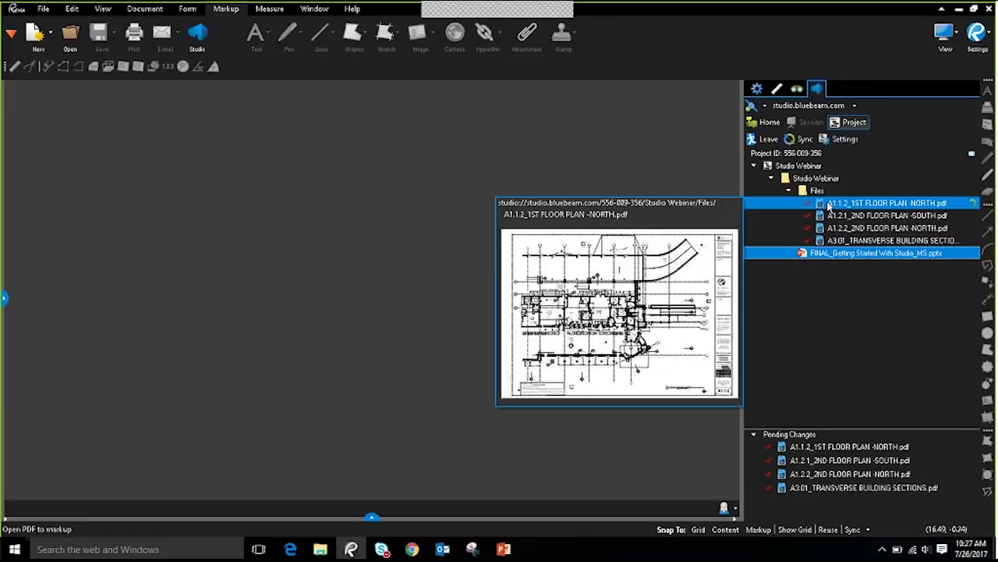
click(829, 206)
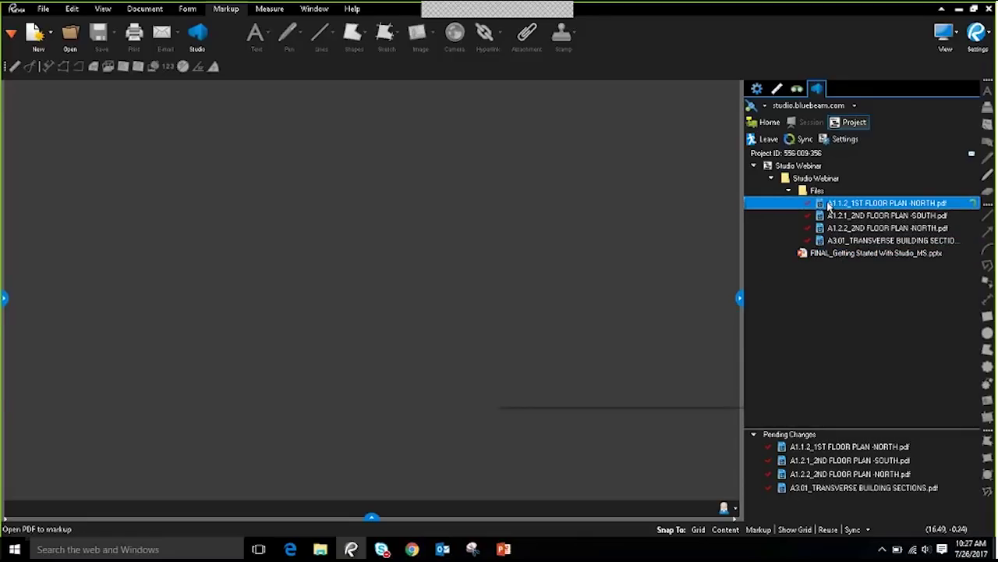
click(833, 217)
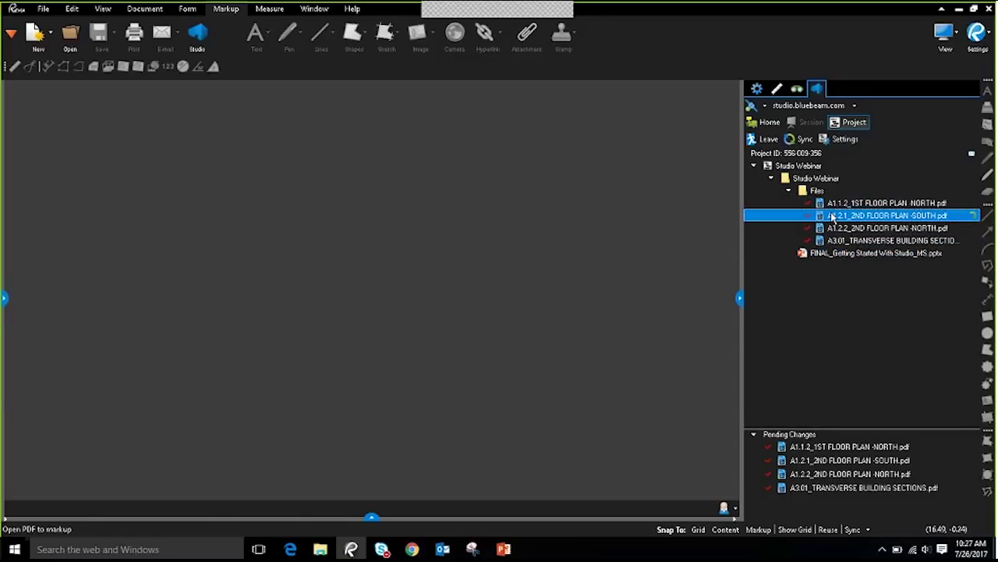
Step: Reopen A1.2.1_2ND FLOOR PLAN -SOUTH and add a second red cloud around the left stair area
double_click(833, 217)
mouse_move(833, 217)
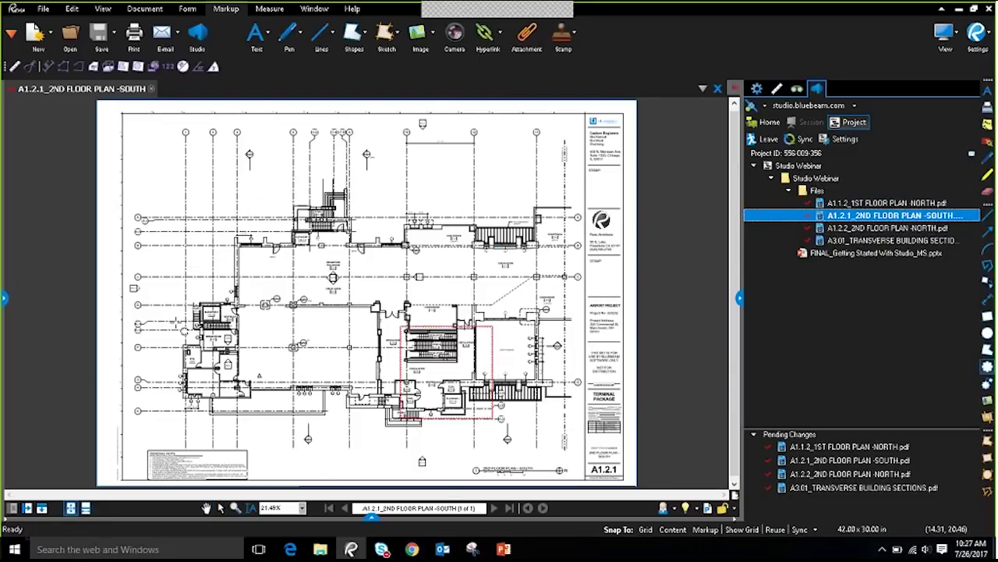
drag(171, 317, 271, 412)
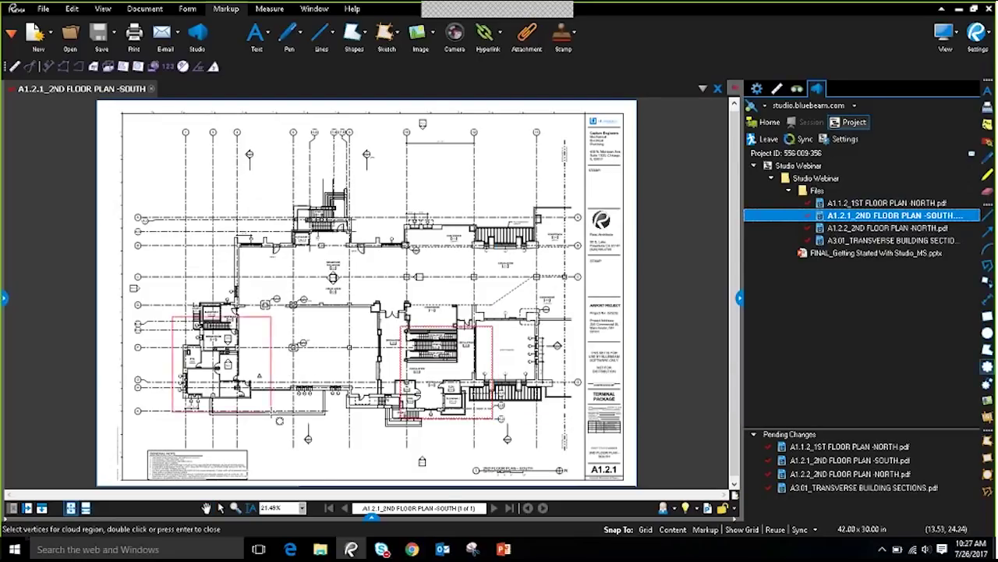
click(13, 89)
click(13, 90)
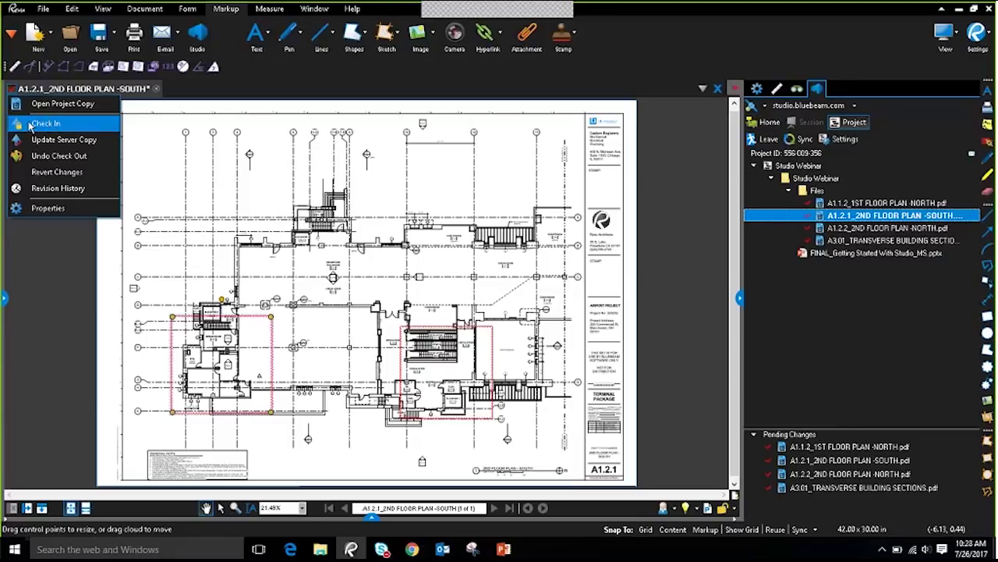
Step: Check in the marked-up A1.2.1 south plan and close its tab
click(46, 123)
click(539, 352)
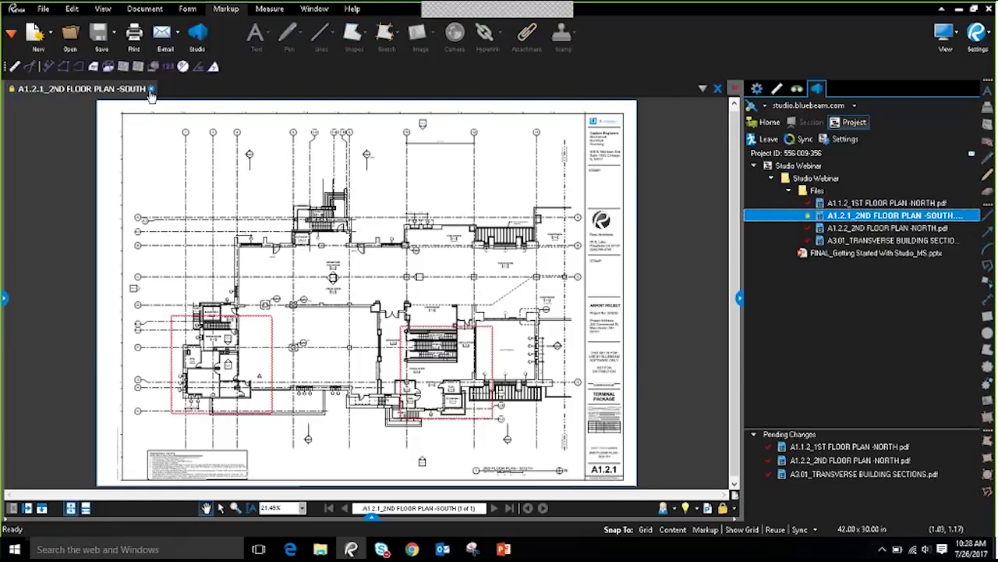
click(151, 89)
Step: Multi-select the remaining drawings, A1.1.2, A1.2.2 and A3.01, in the Files list
ctrl+click(771, 202)
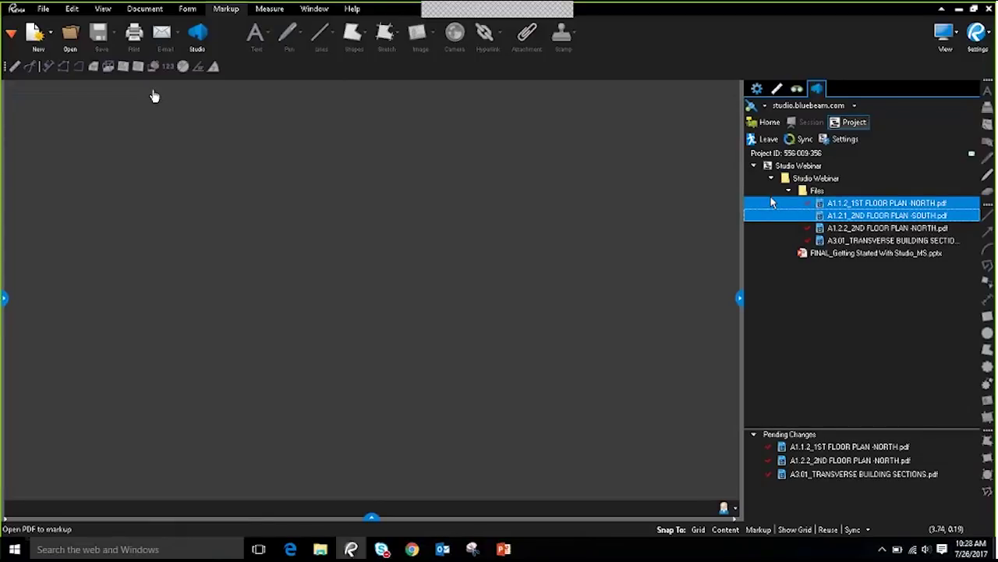
click(829, 203)
mouse_move(831, 205)
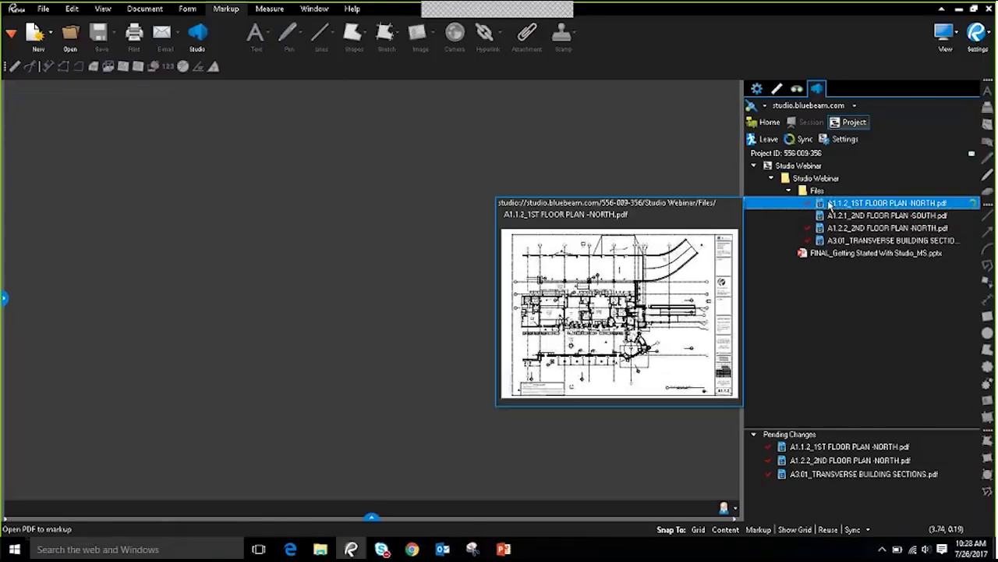
ctrl+click(837, 228)
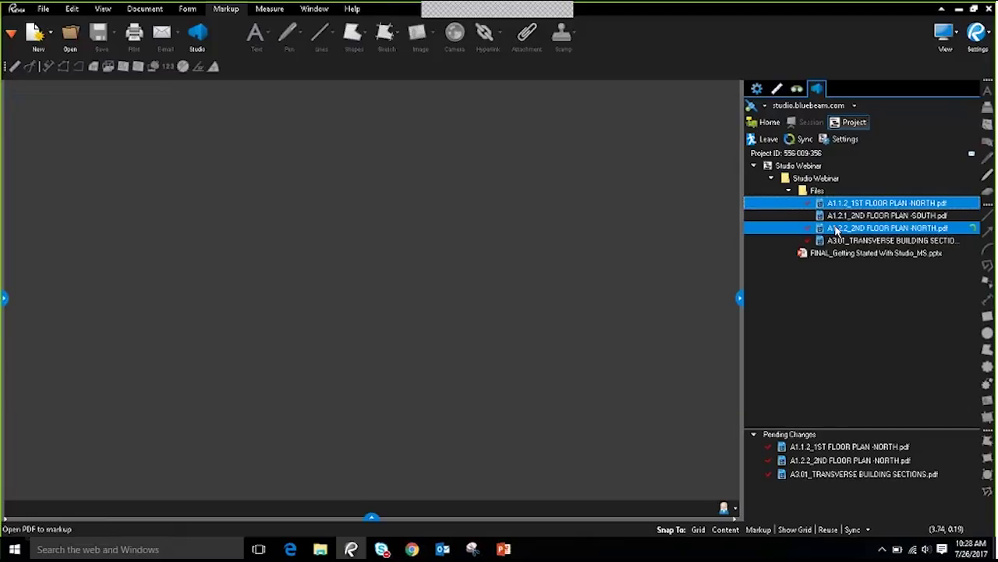
ctrl+click(836, 240)
mouse_move(836, 241)
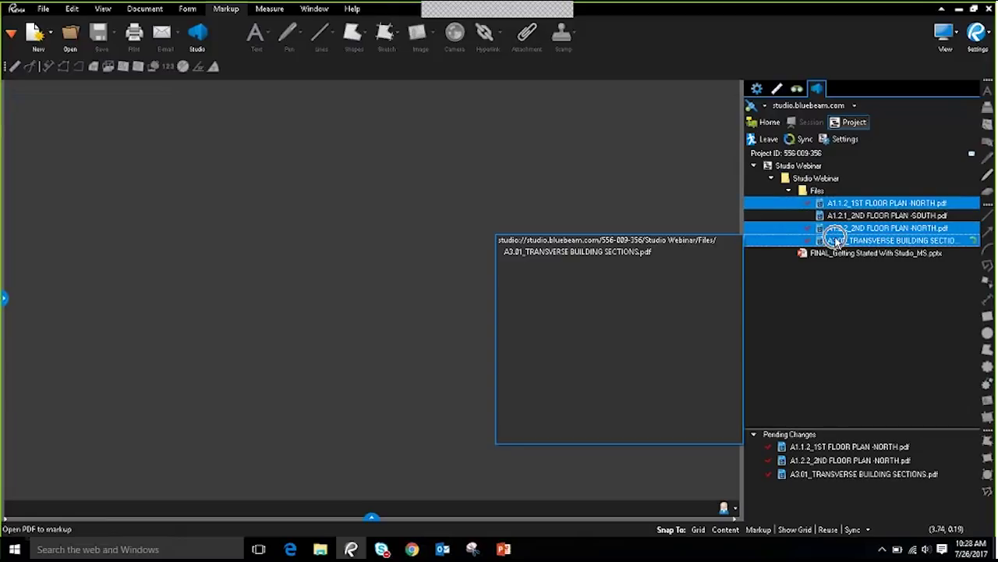
click(834, 217)
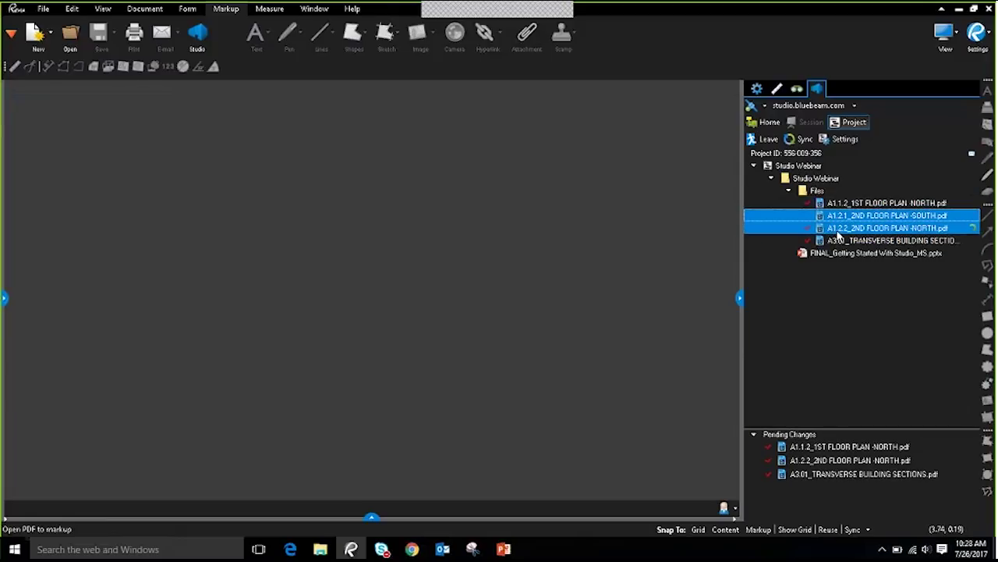
mouse_move(841, 236)
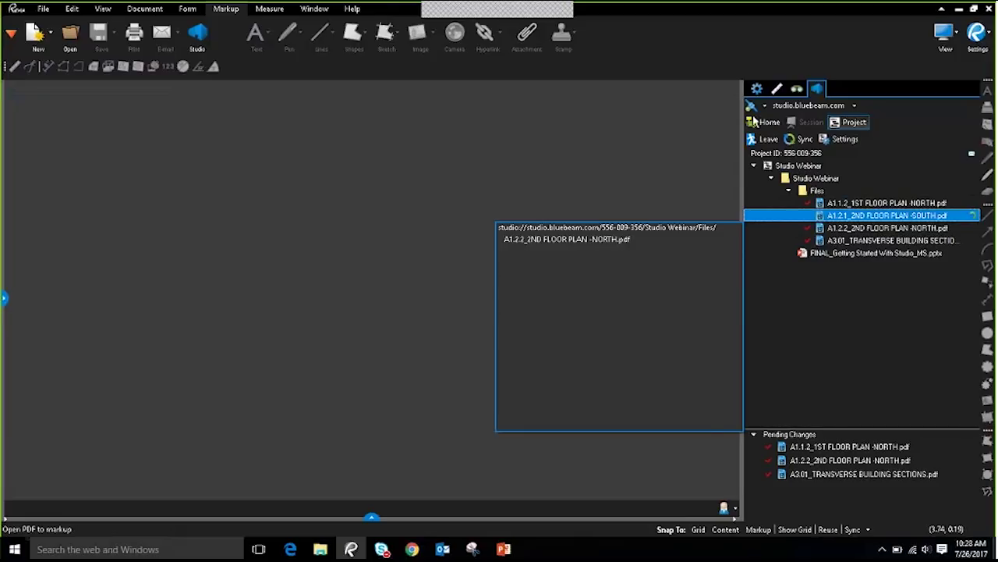
ctrl+click(831, 229)
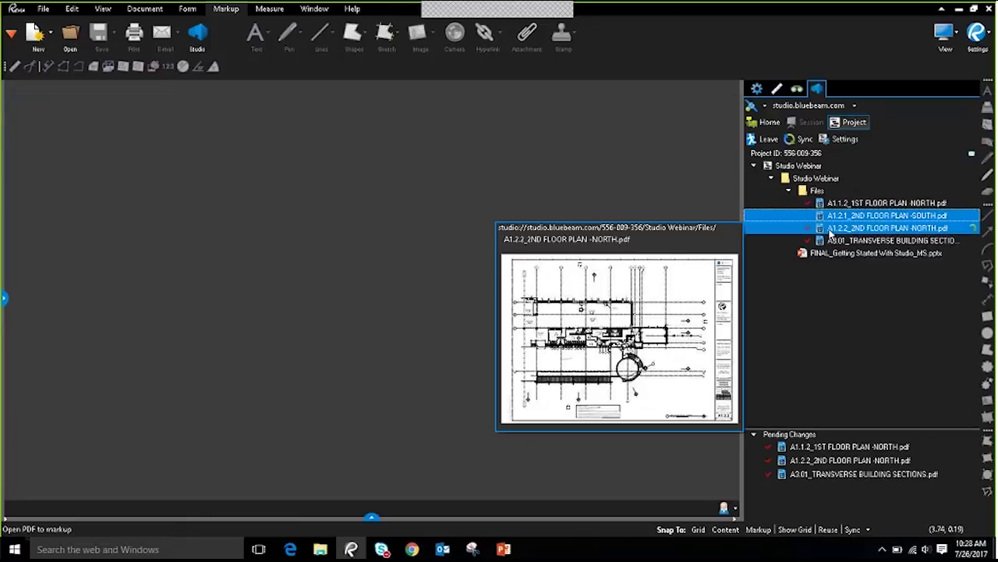
click(844, 140)
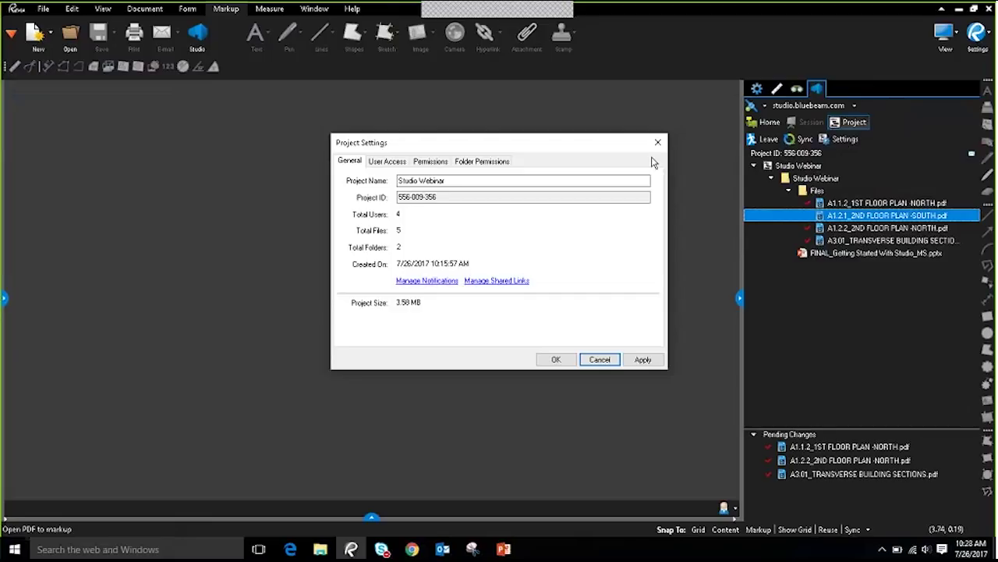
click(446, 164)
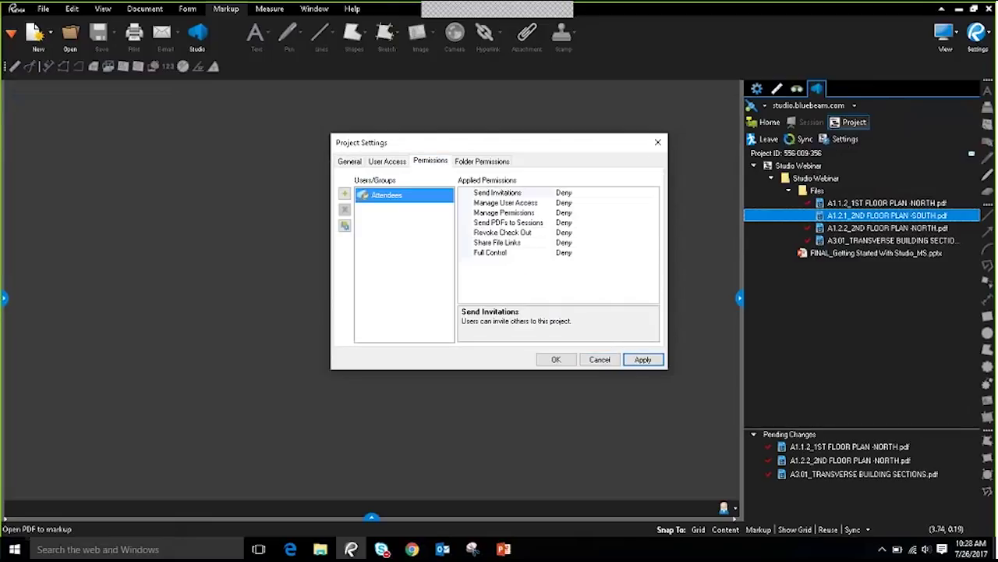
click(527, 233)
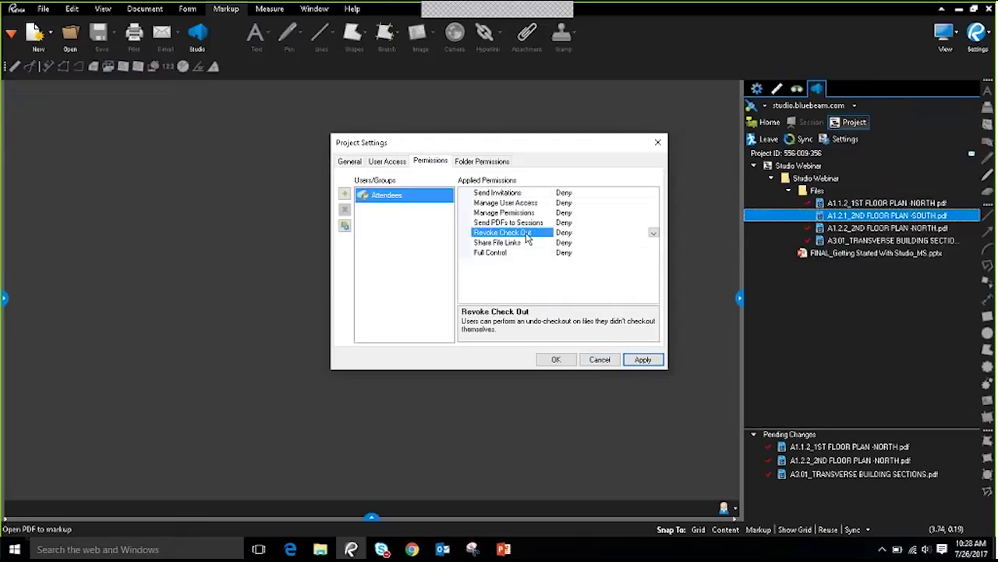
click(657, 142)
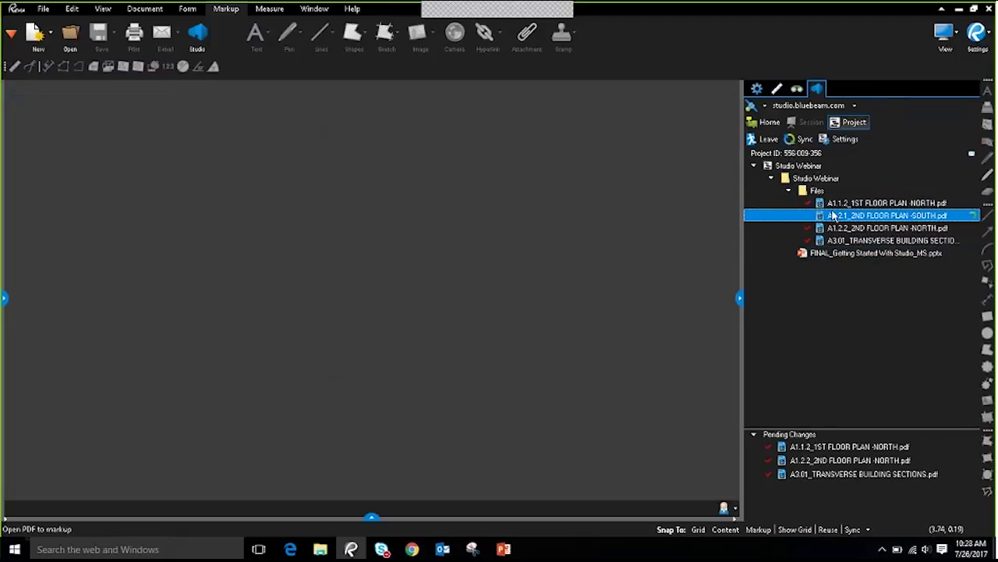
Step: Check in A1.1.2, A1.2.2 and A3.01 together and upload all three
click(843, 203)
ctrl+click(829, 227)
ctrl+click(828, 242)
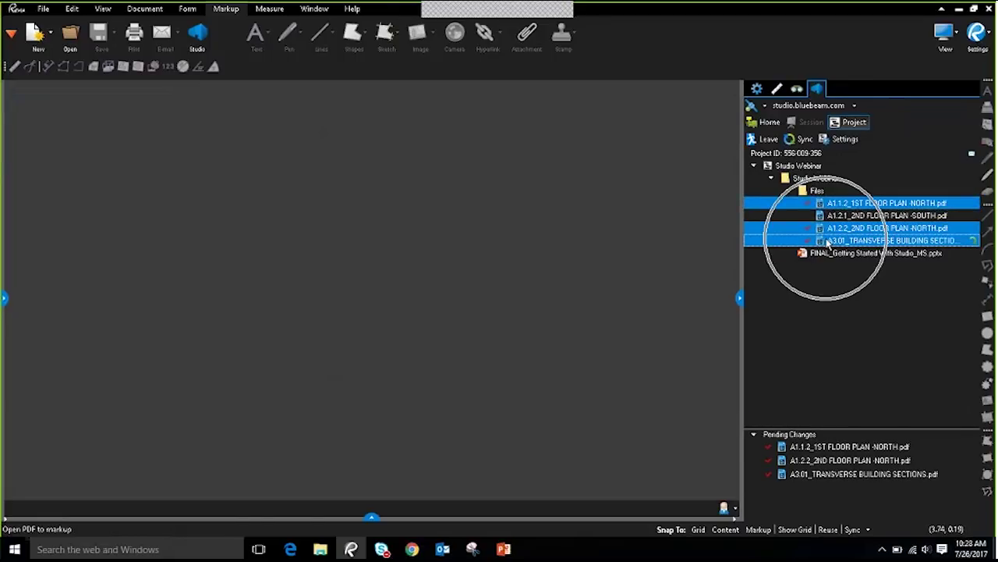
mouse_move(830, 243)
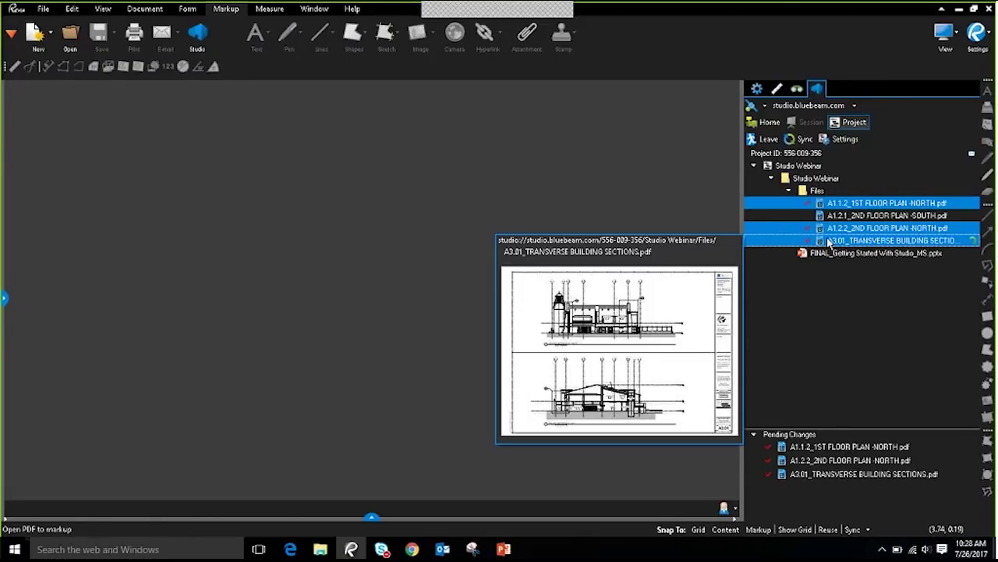
right_click(829, 244)
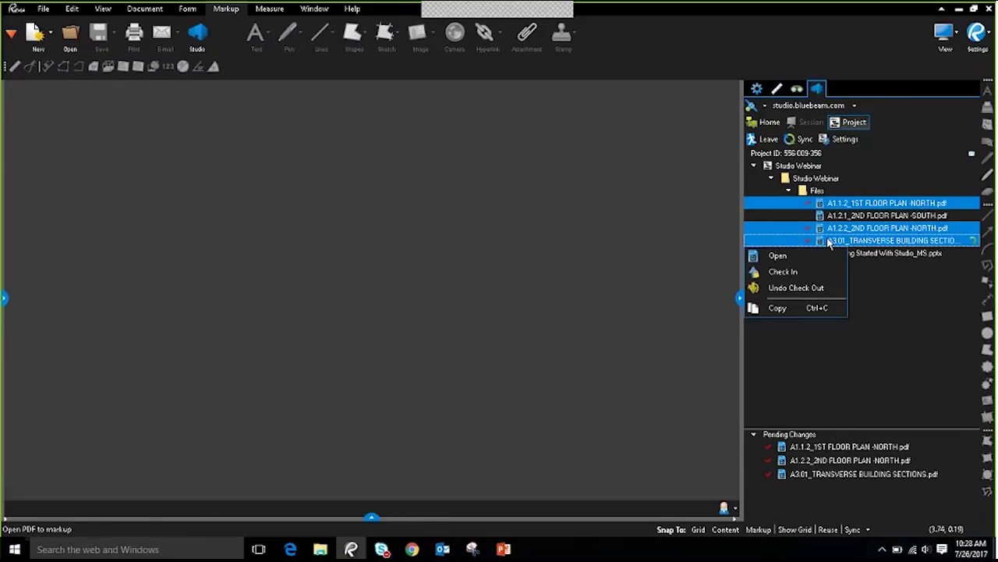
click(803, 275)
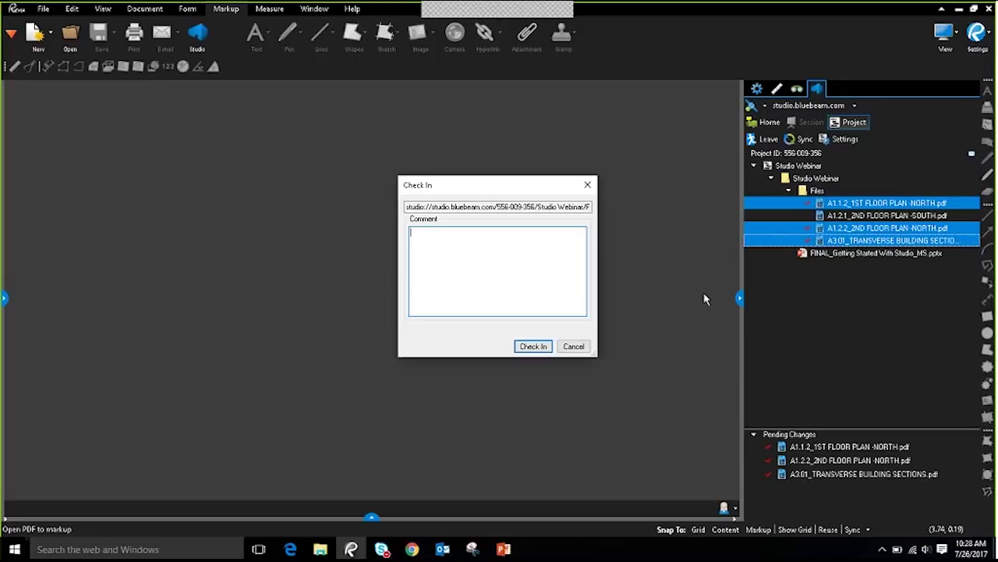
click(534, 346)
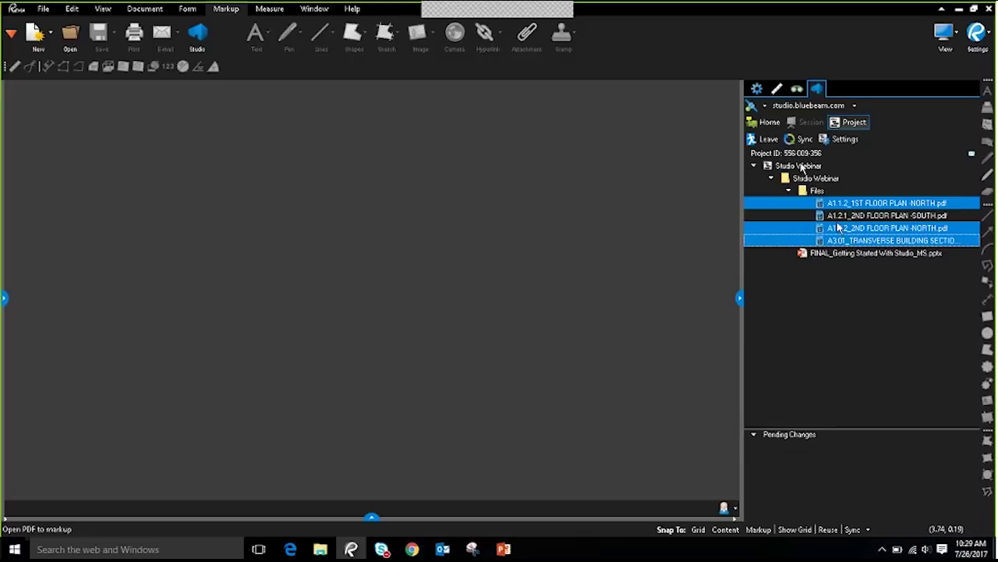
click(789, 140)
click(817, 217)
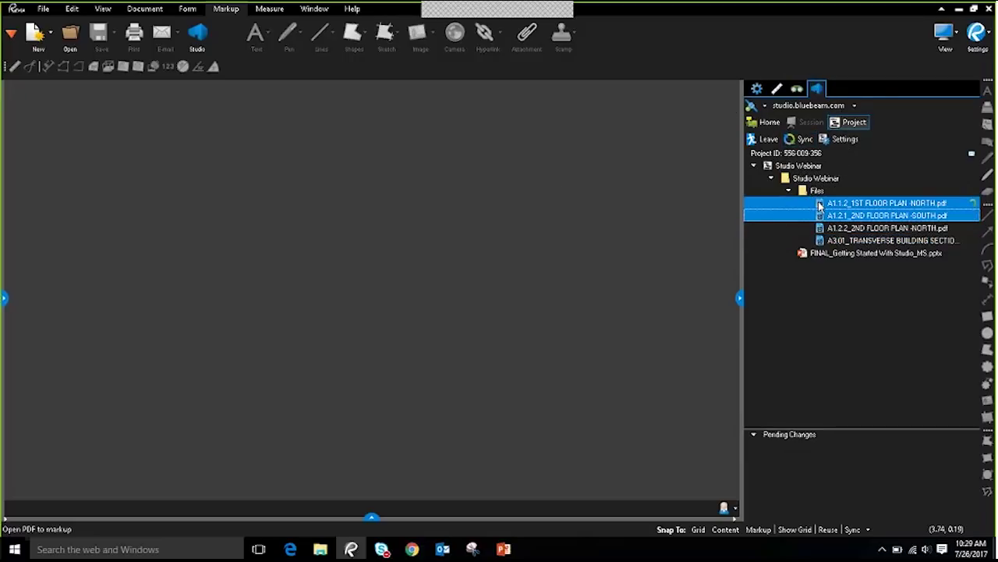
mouse_move(817, 217)
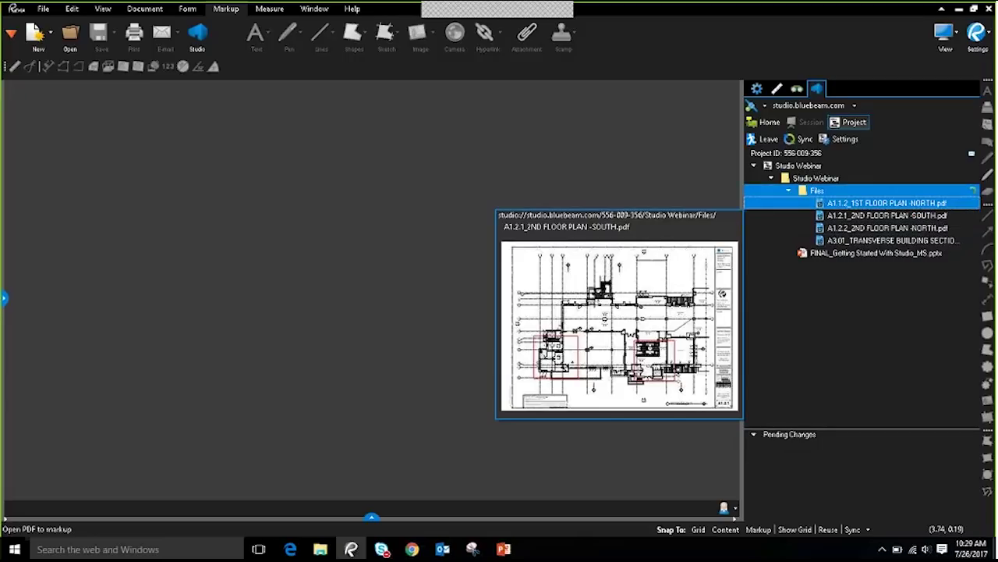
click(802, 141)
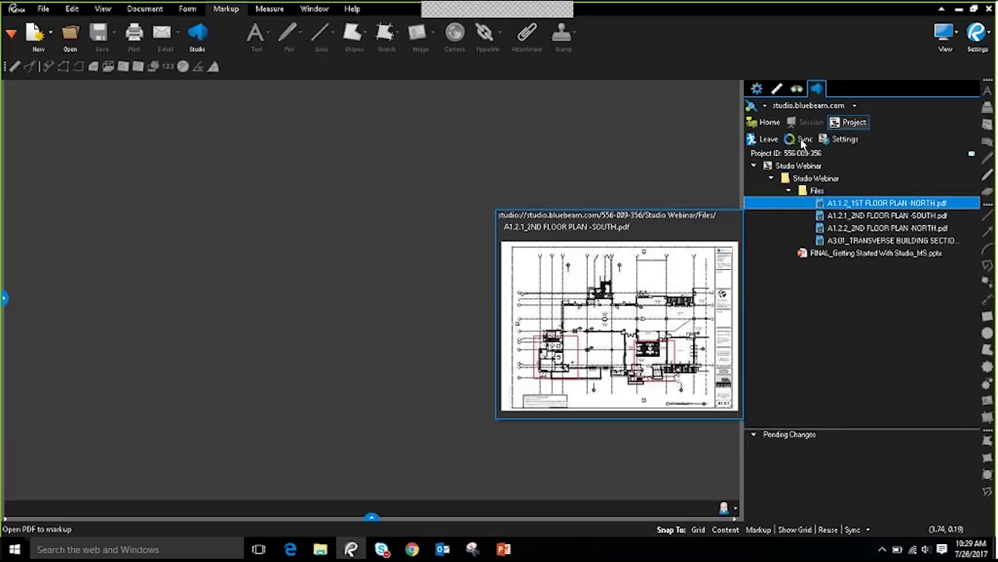
click(802, 142)
click(754, 106)
Step: Check out A1.1.2_1ST FLOOR PLAN -NORTH, then check it back in and confirm the upload
right_click(801, 203)
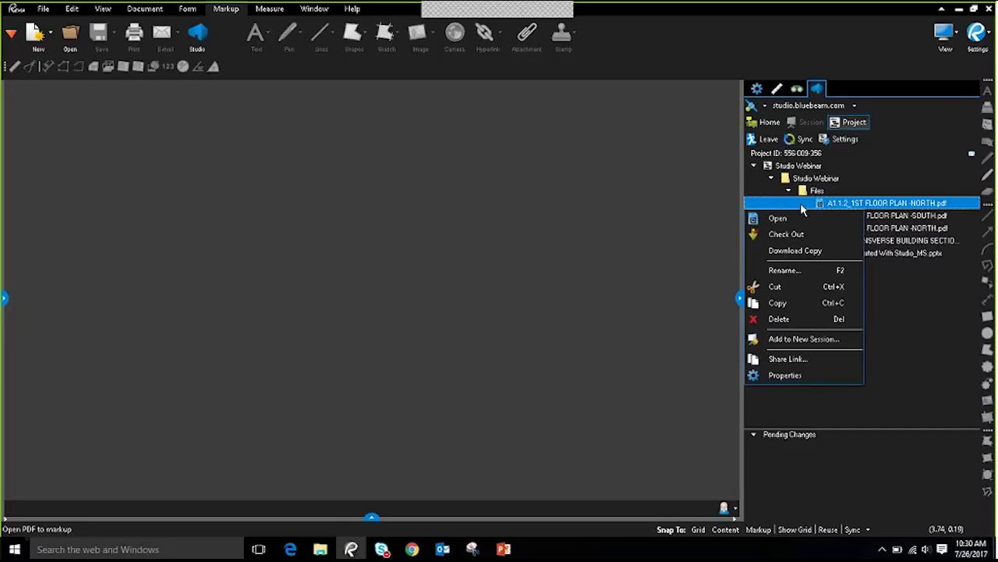
click(806, 235)
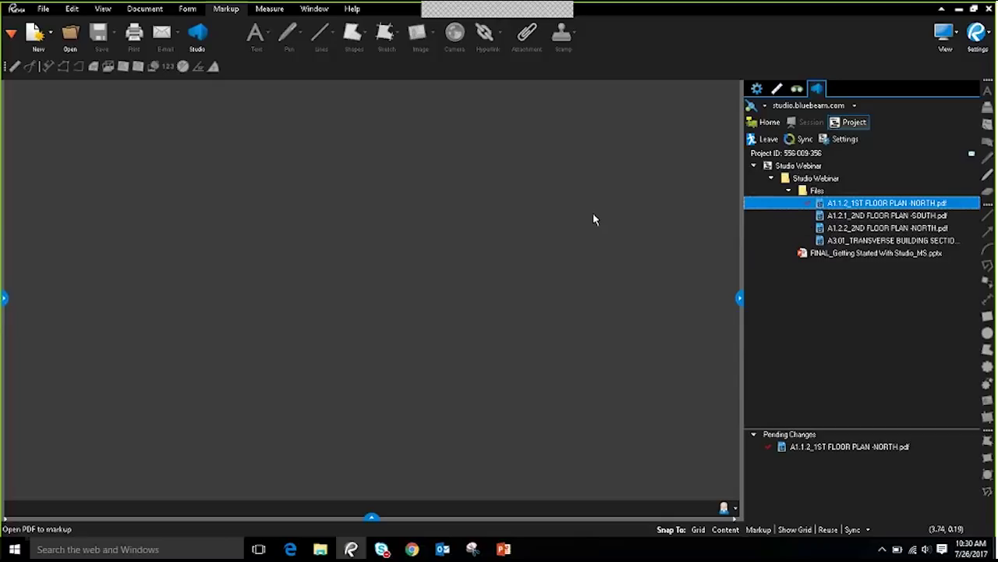
right_click(785, 206)
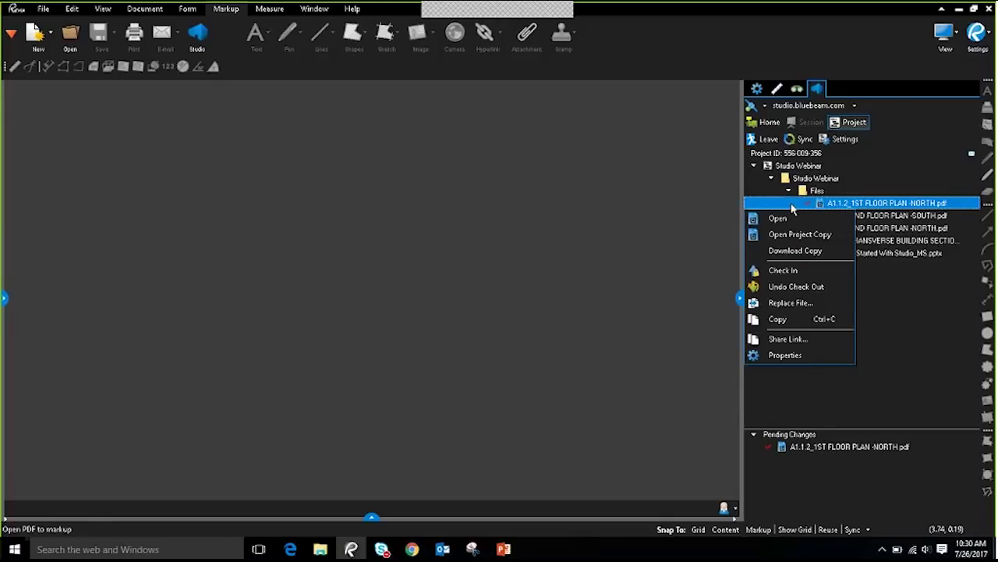
click(795, 271)
click(533, 346)
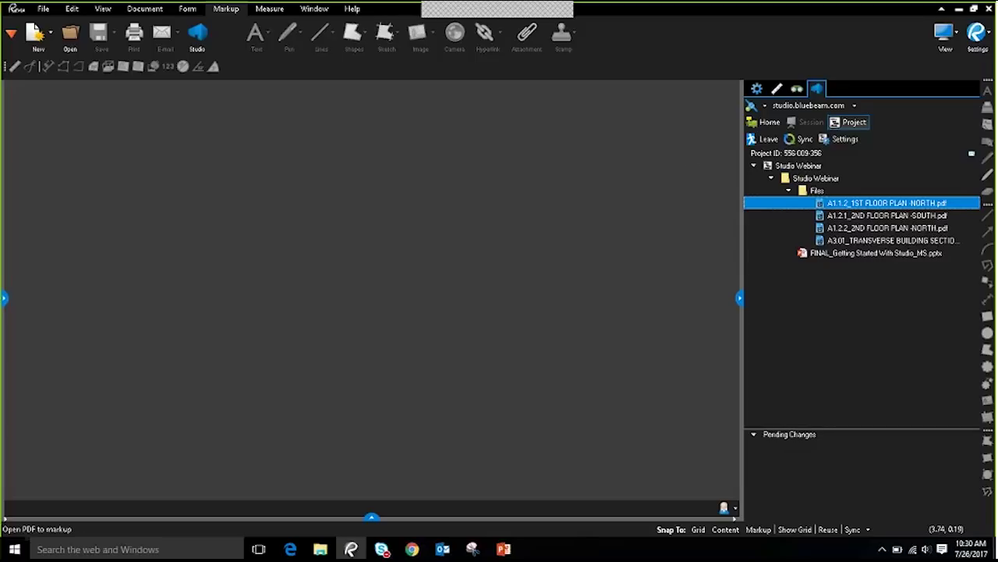
click(764, 105)
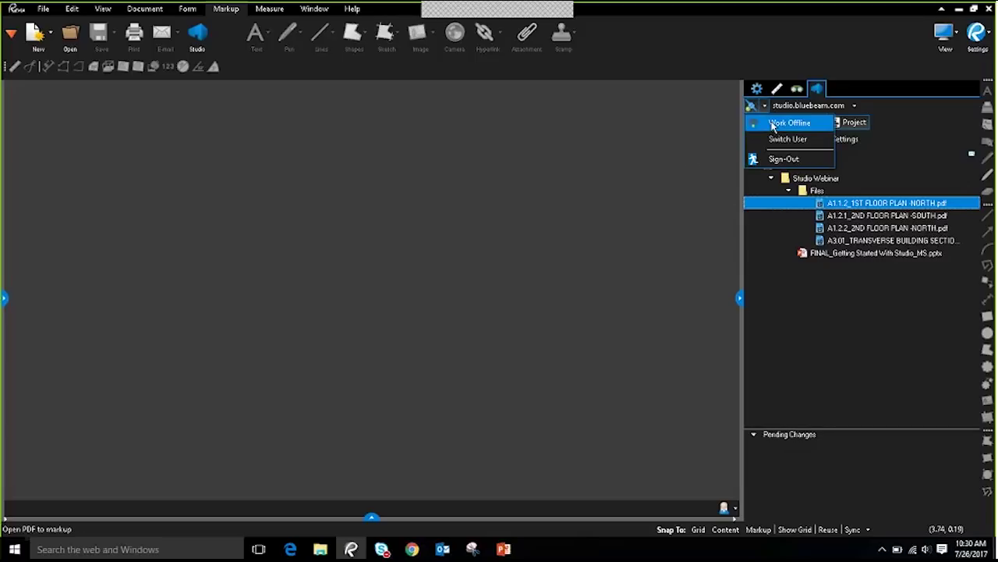
Step: Switch Studio to Work Offline and open A1.2.1_2ND FLOOR PLAN -SOUTH
click(772, 125)
click(552, 304)
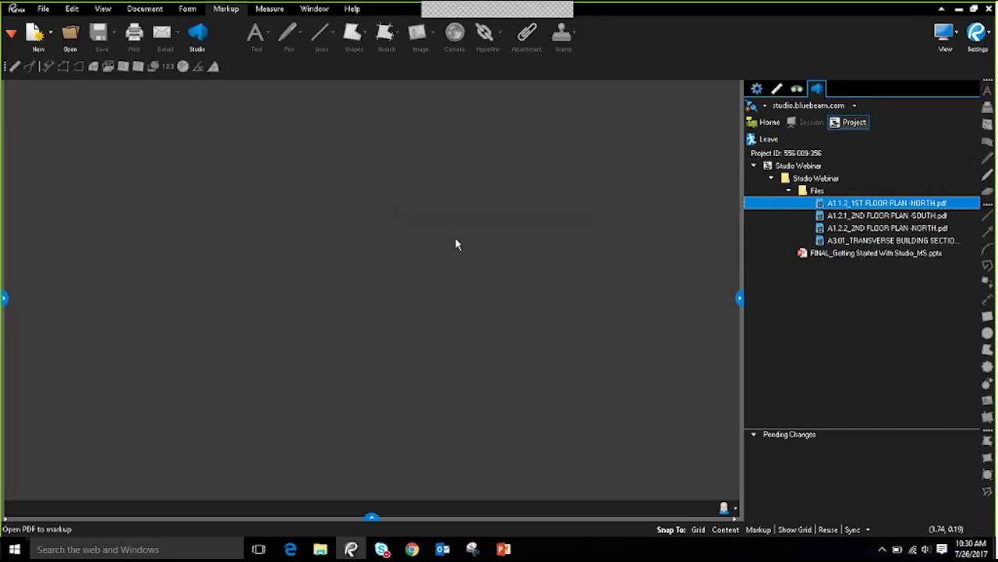
shift+click(819, 216)
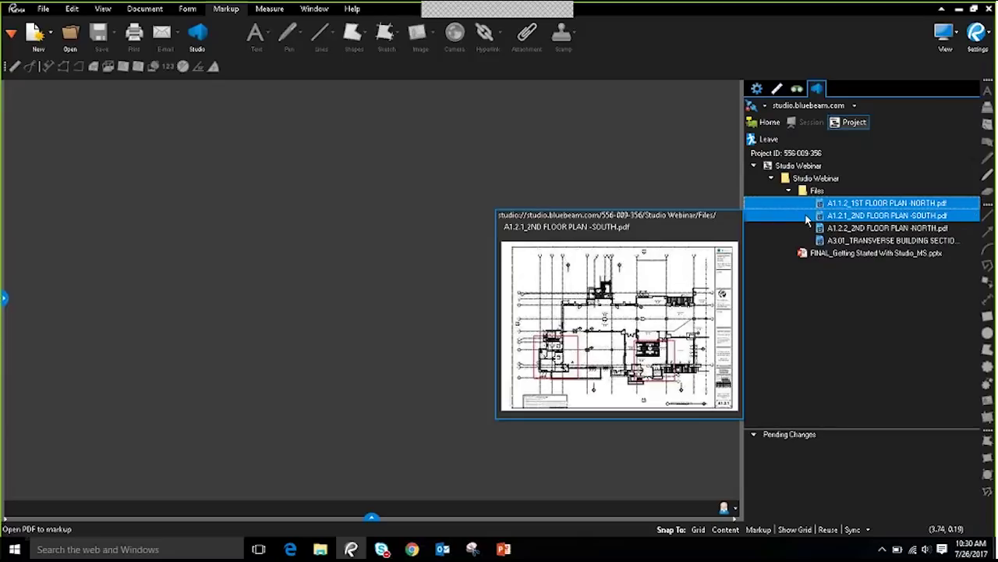
click(808, 220)
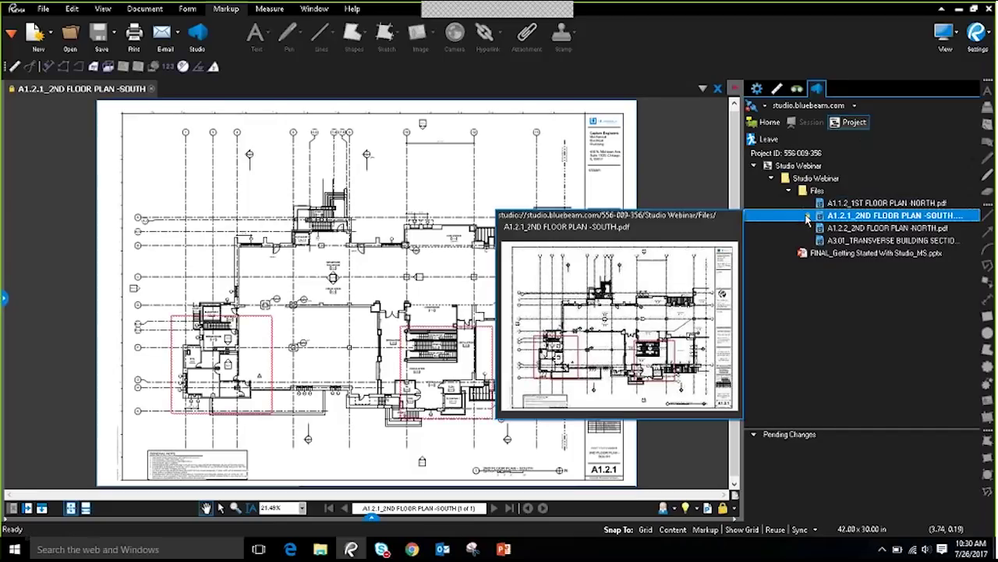
drag(389, 293, 403, 291)
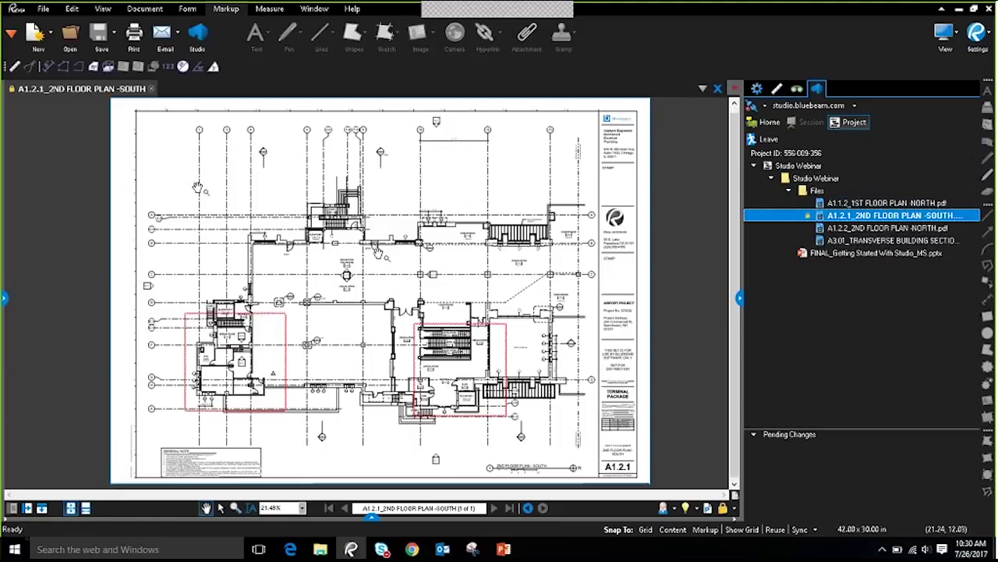
Step: Choose Edit Offline for the open south plan, then dismiss its options menu
click(11, 88)
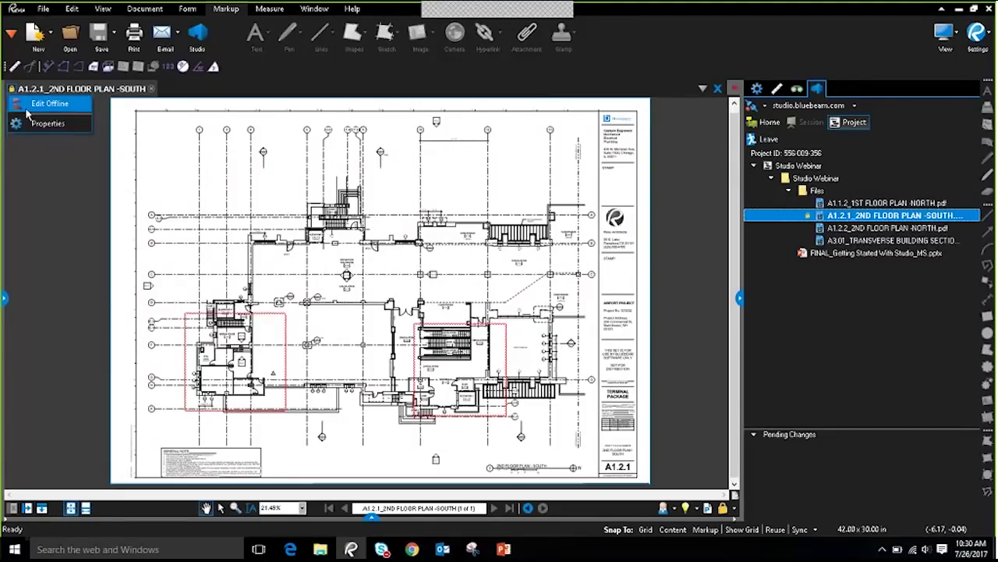
click(41, 106)
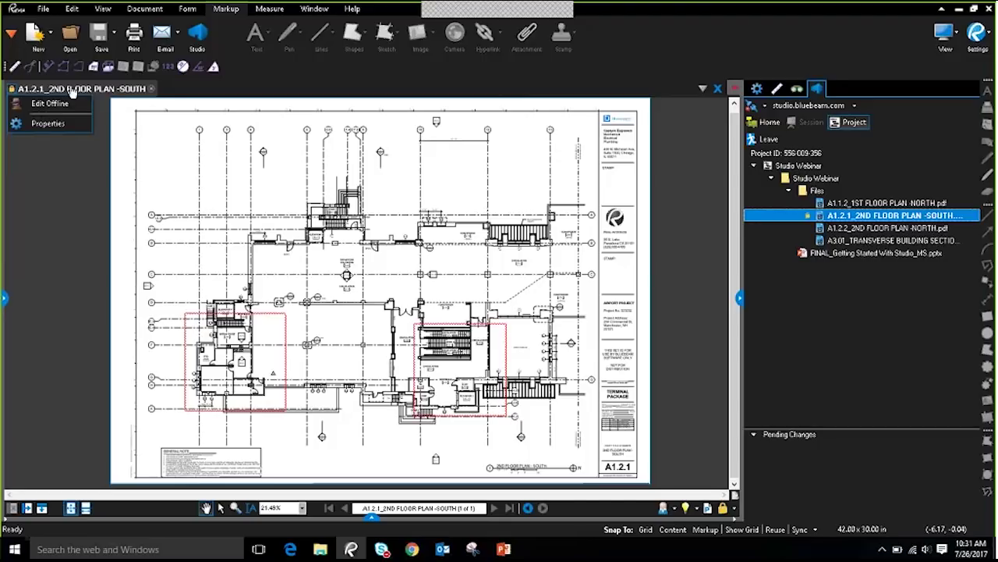
click(112, 90)
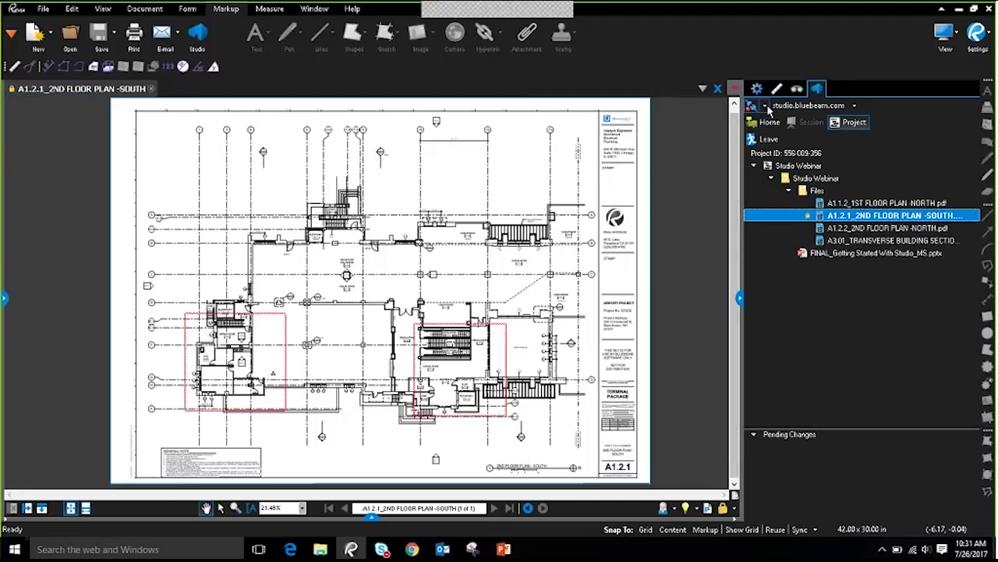
Step: Bring Studio back online and include the floor plan and presentation files in syncing
click(766, 107)
click(775, 125)
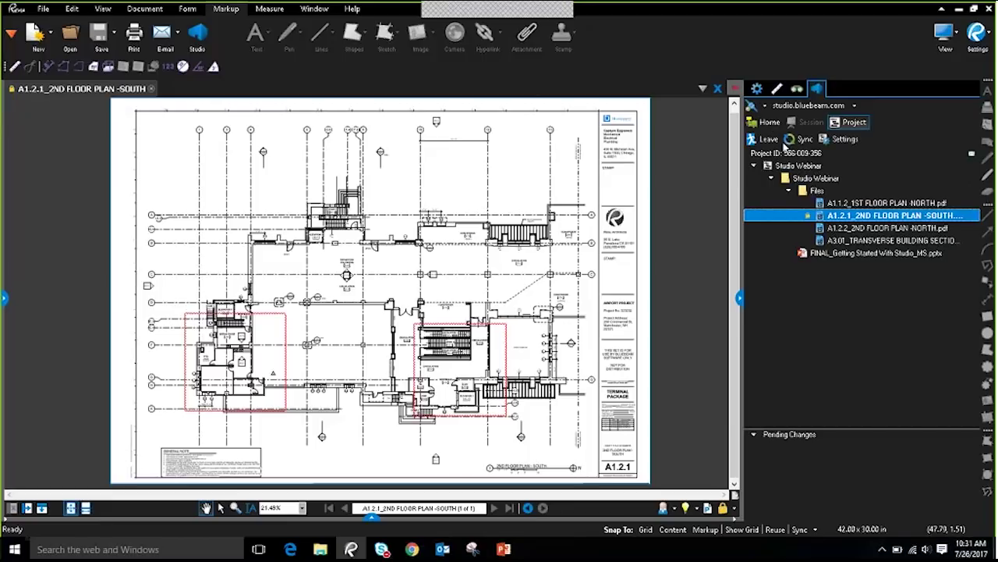
click(864, 204)
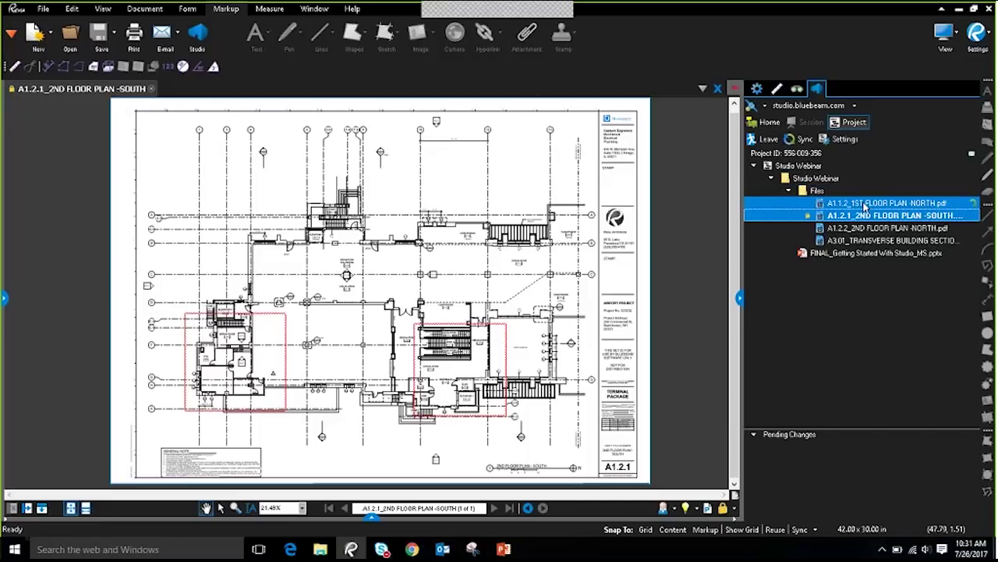
click(974, 205)
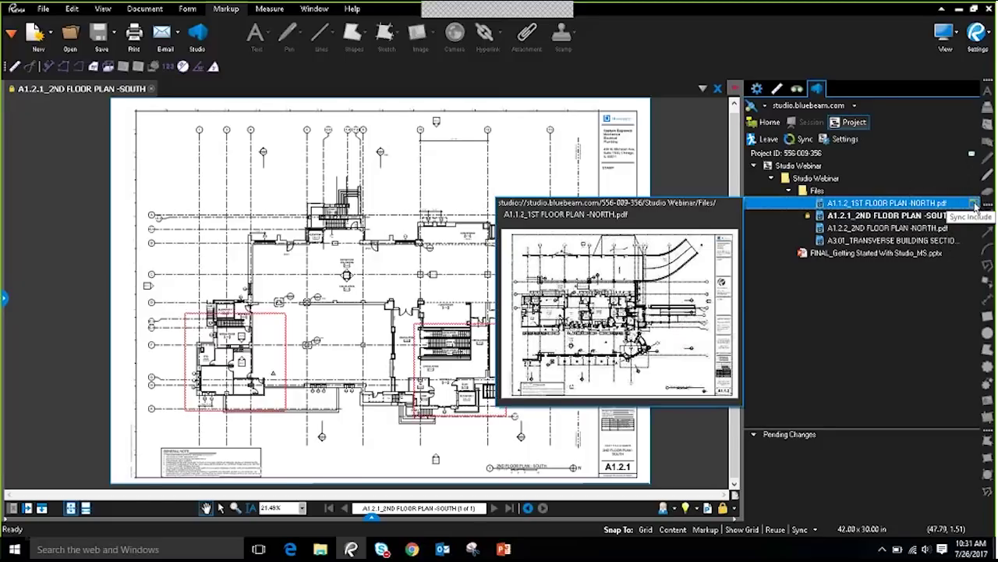
click(974, 228)
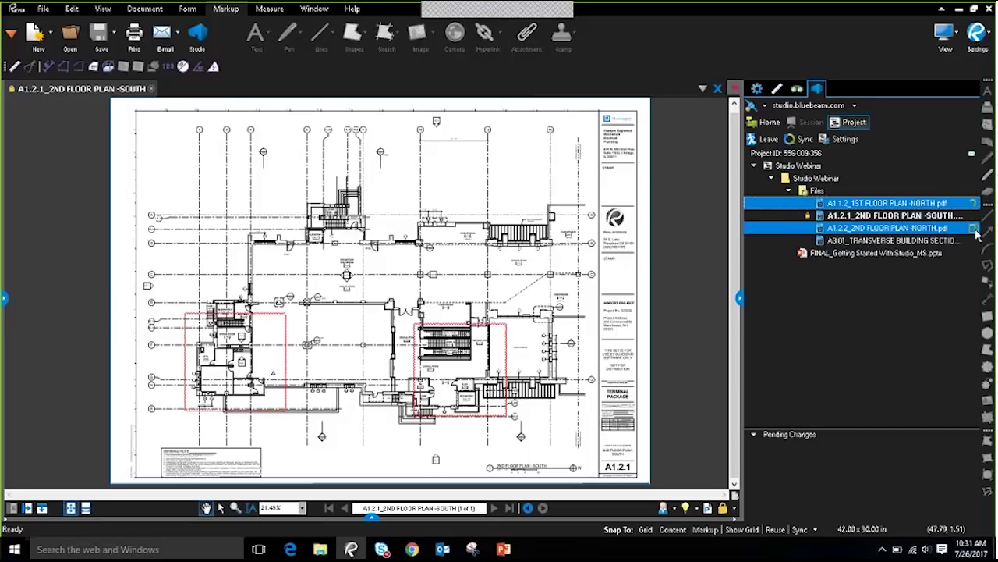
click(897, 254)
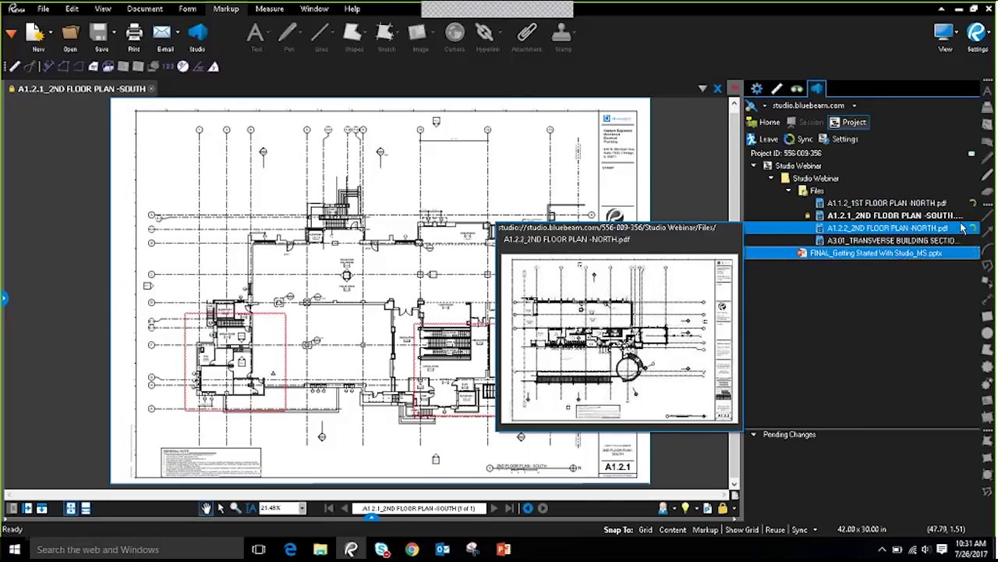
Step: Sync the project files with the server and leave the Studio Webinar project
click(805, 141)
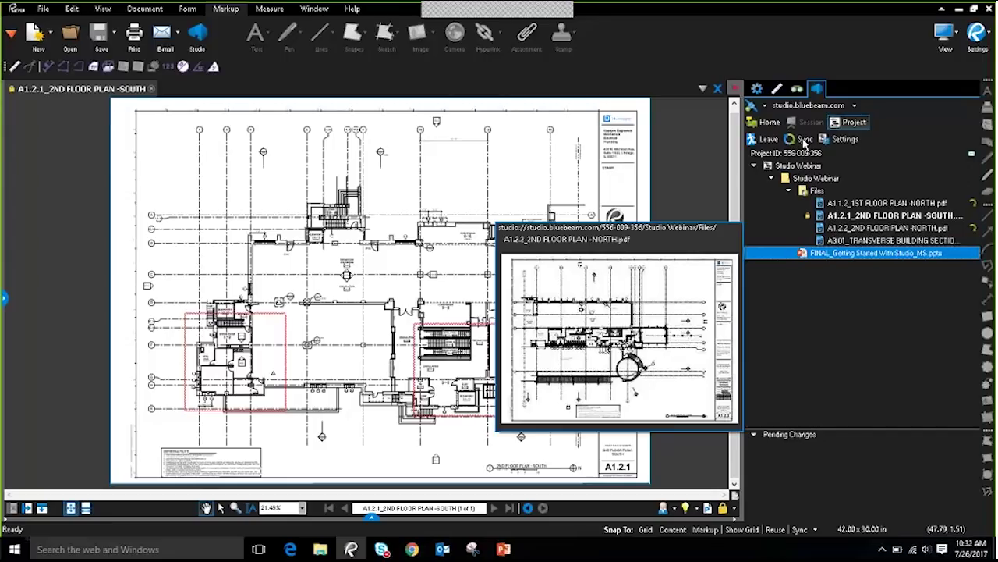
click(805, 143)
click(805, 142)
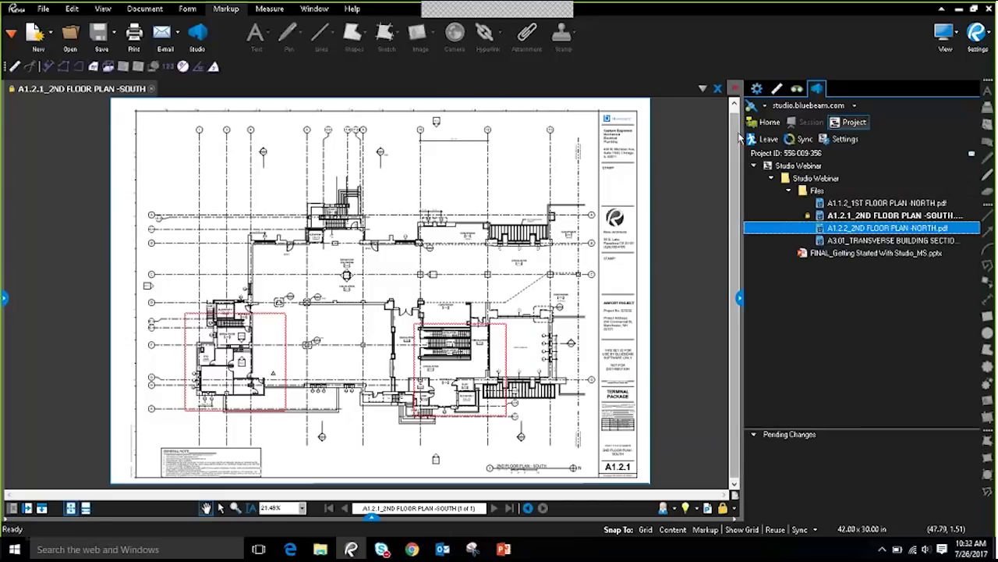
click(767, 140)
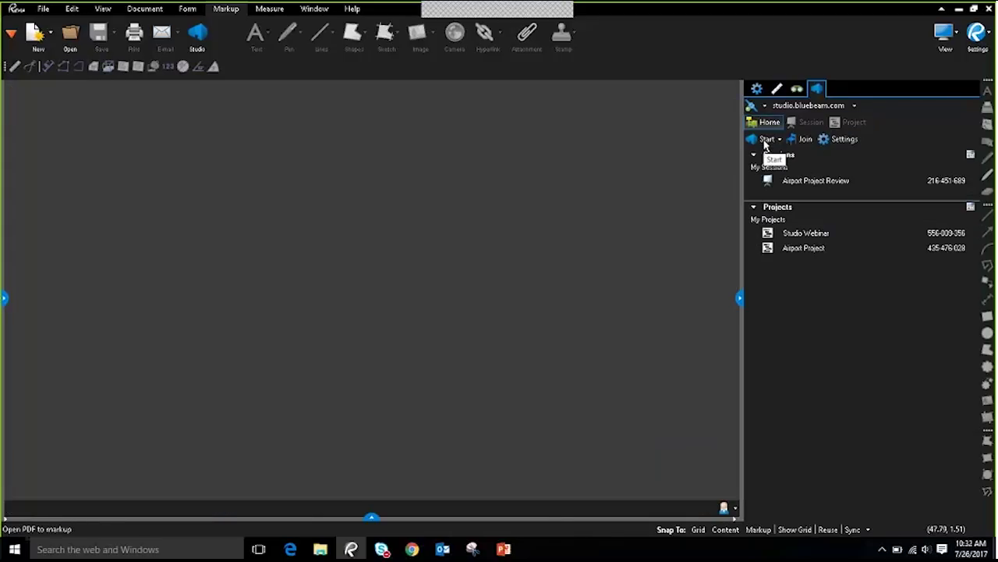
Step: Open the Airport Project and expand its 2016 project, Field Reports and RFI folders
double_click(804, 248)
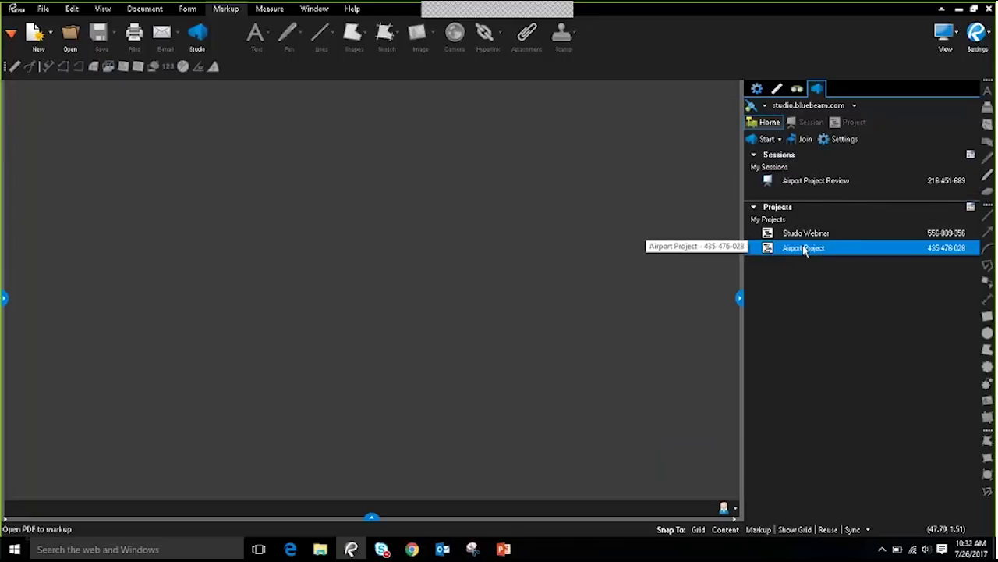
double_click(813, 180)
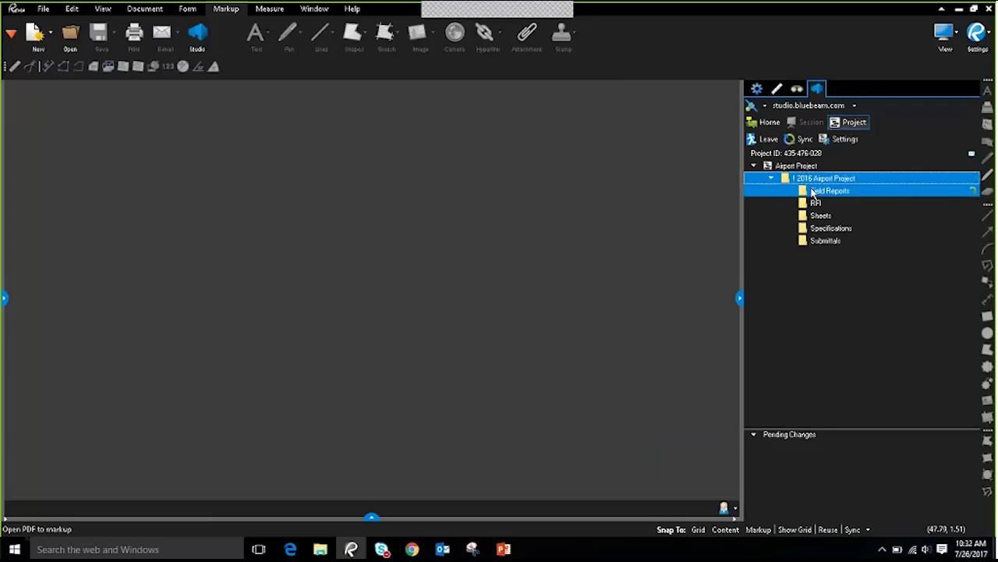
double_click(812, 193)
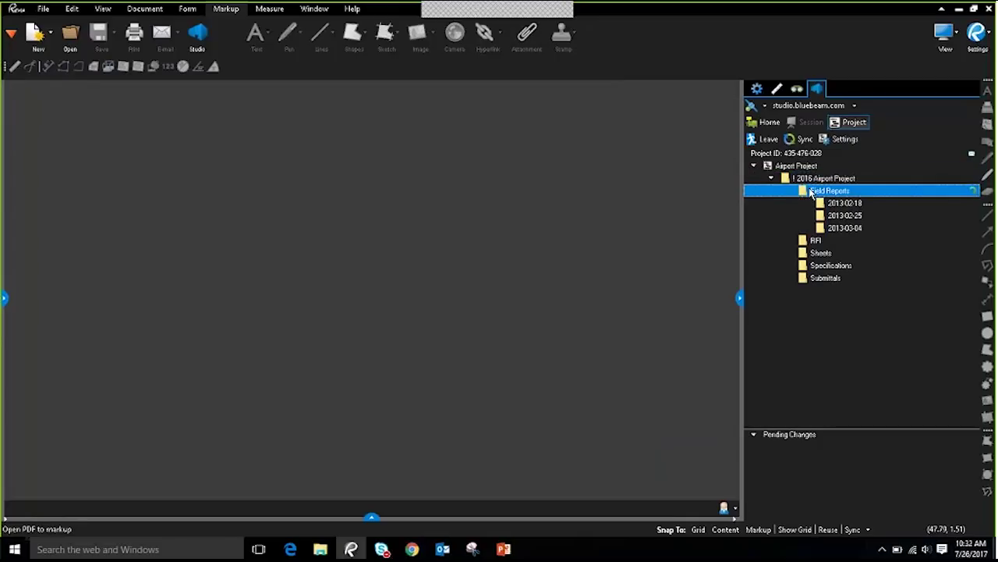
double_click(807, 241)
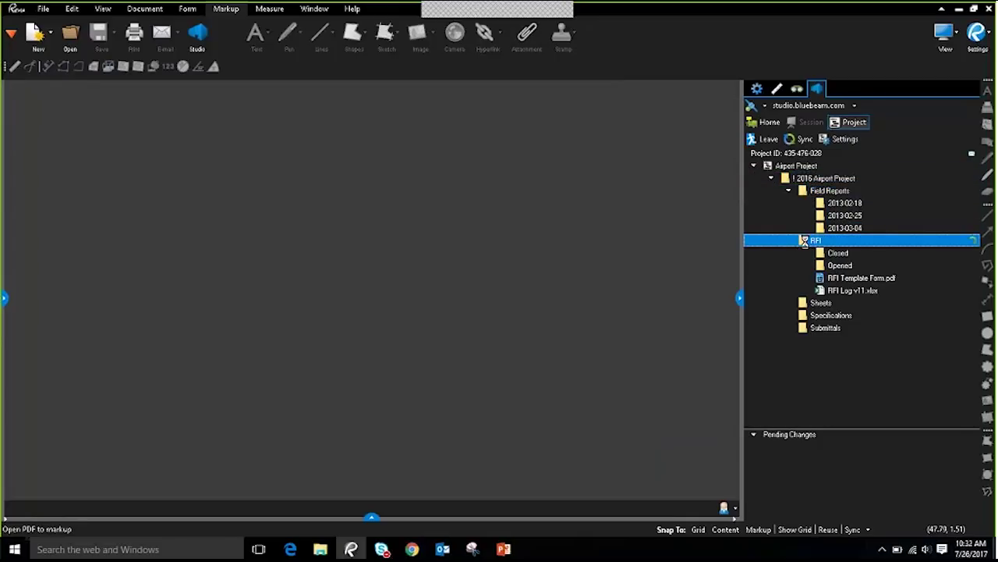
Step: Expand Sheets > Architectural and widen the file list to show full sheet names
double_click(809, 303)
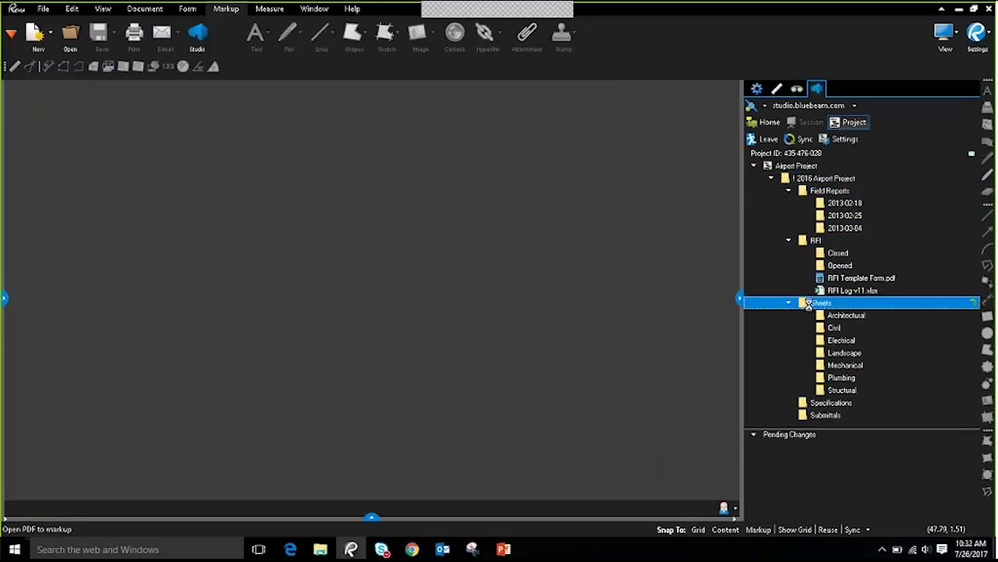
click(831, 317)
double_click(832, 317)
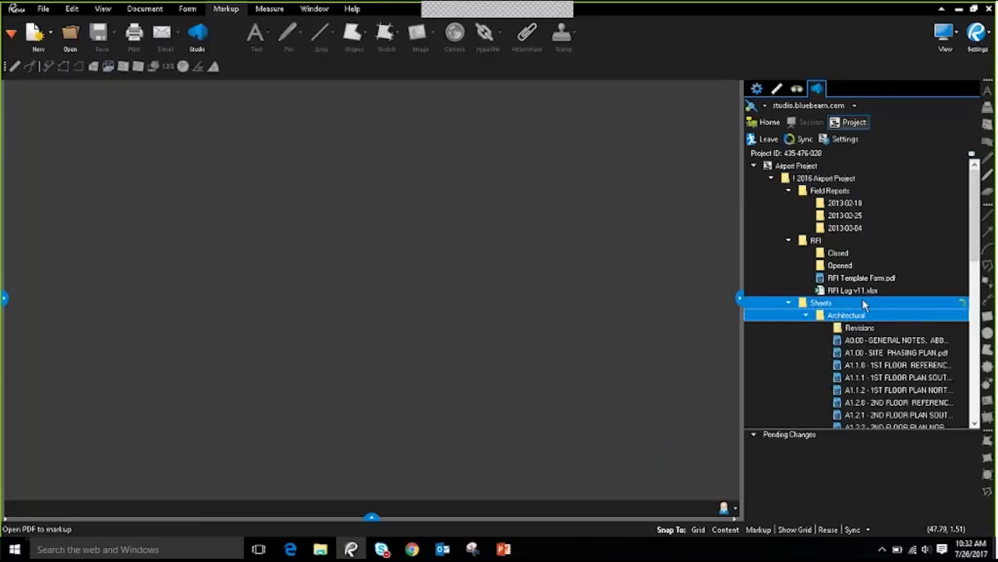
scroll(832, 305, down, 4)
mouse_move(831, 305)
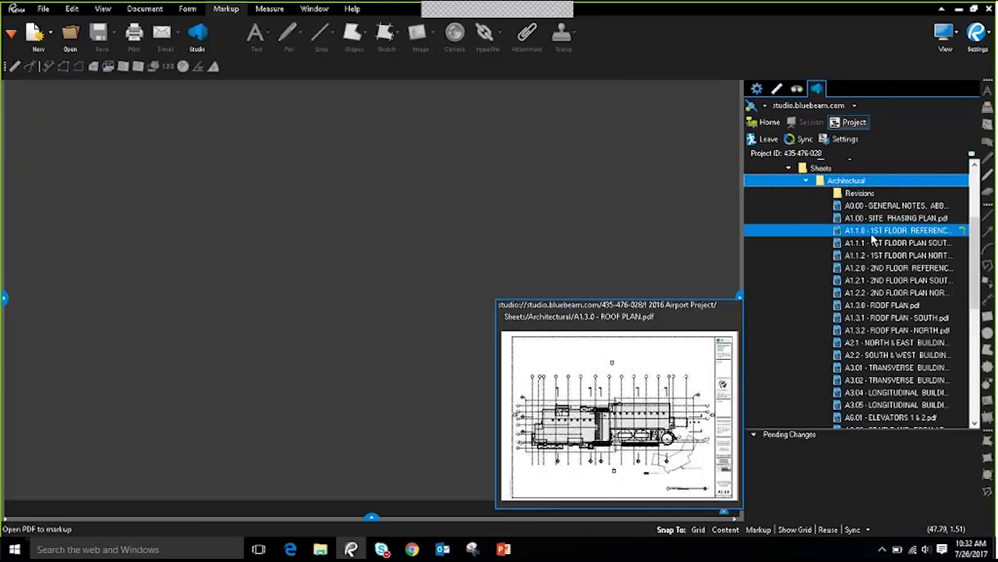
drag(742, 296, 701, 297)
Step: Review versions 1.0–1.3 in the A1.1.1 - 1ST FLOOR PLAN SOUTH revision history, then close it
right_click(842, 242)
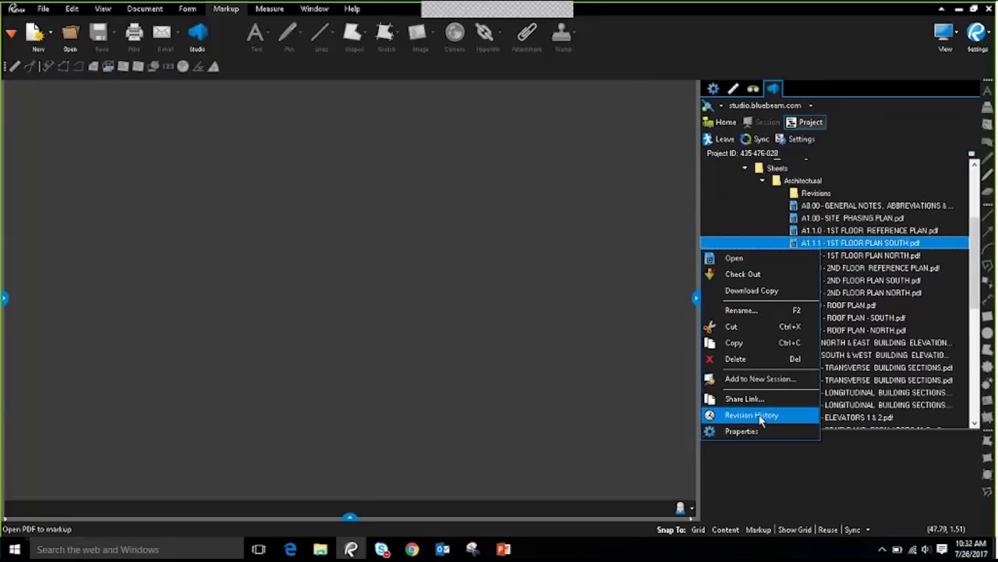
click(757, 415)
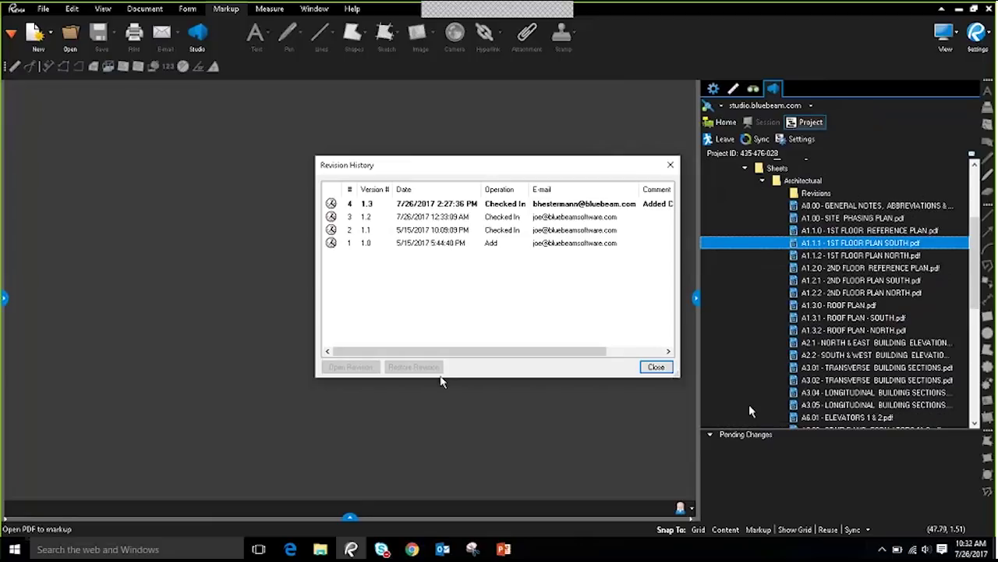
drag(680, 380, 776, 407)
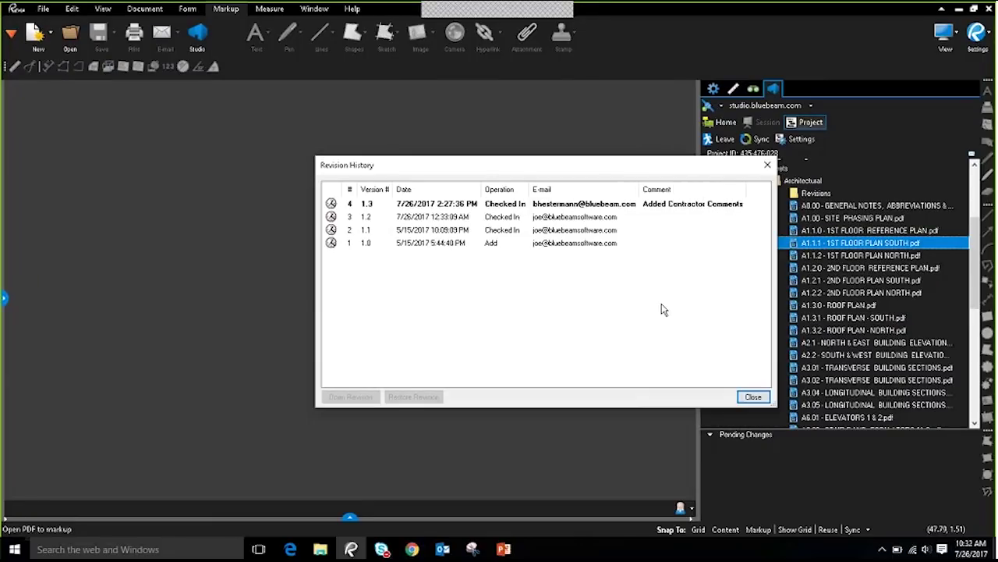
click(581, 244)
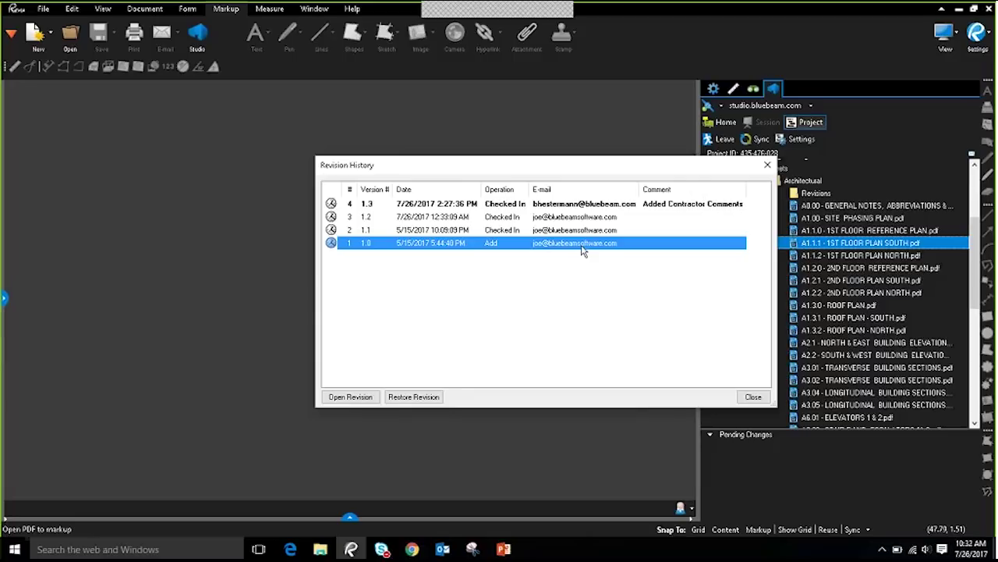
click(440, 246)
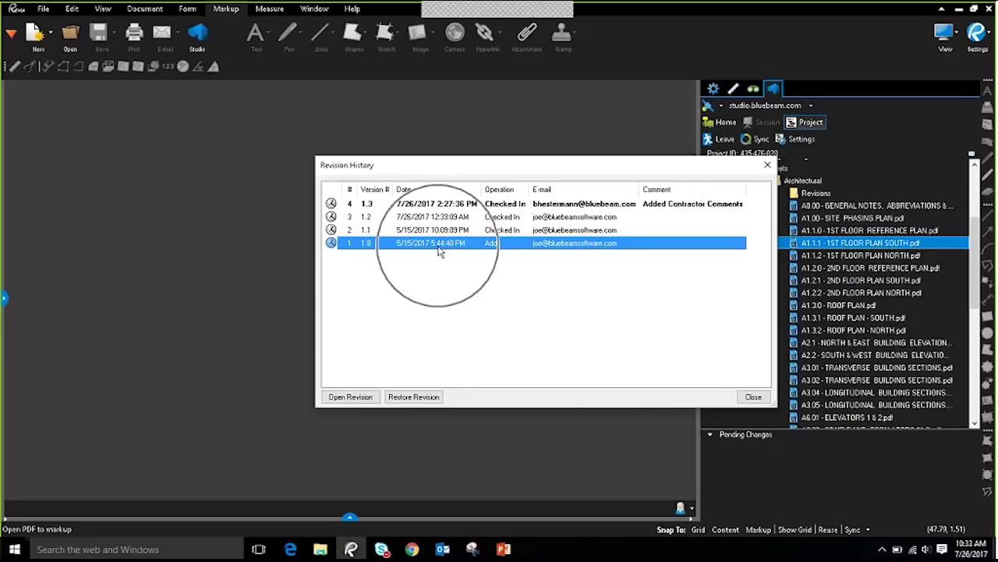
click(511, 218)
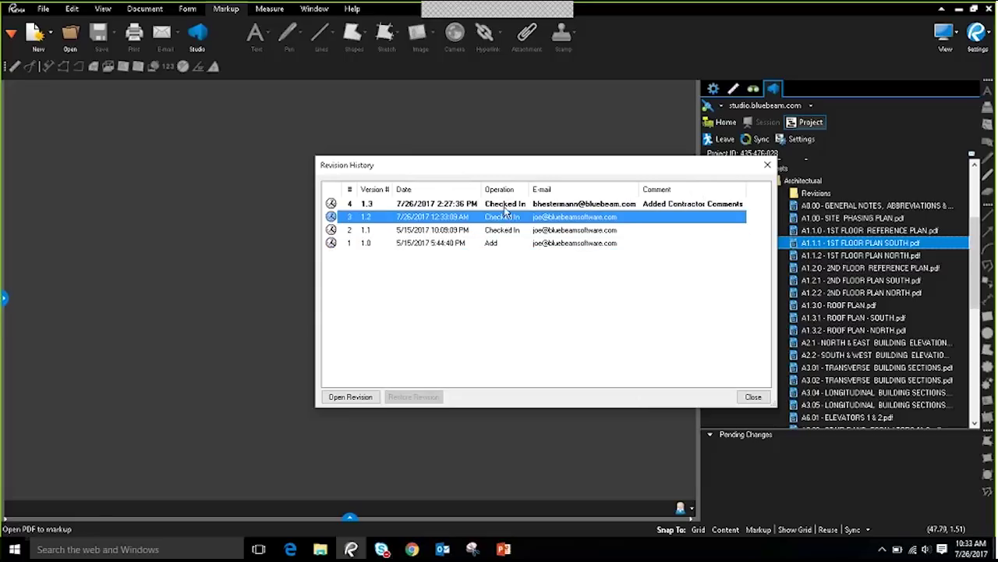
click(507, 205)
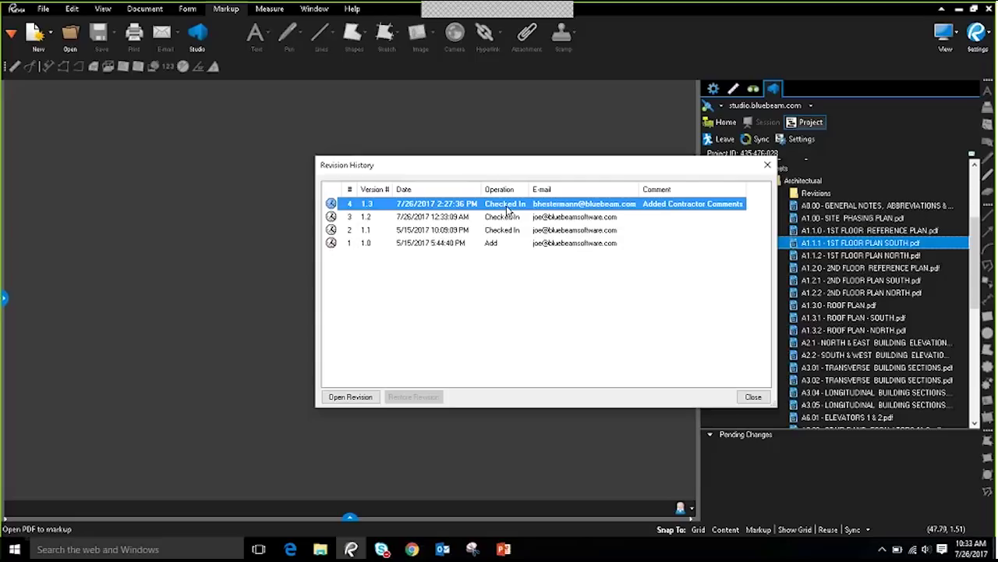
click(753, 397)
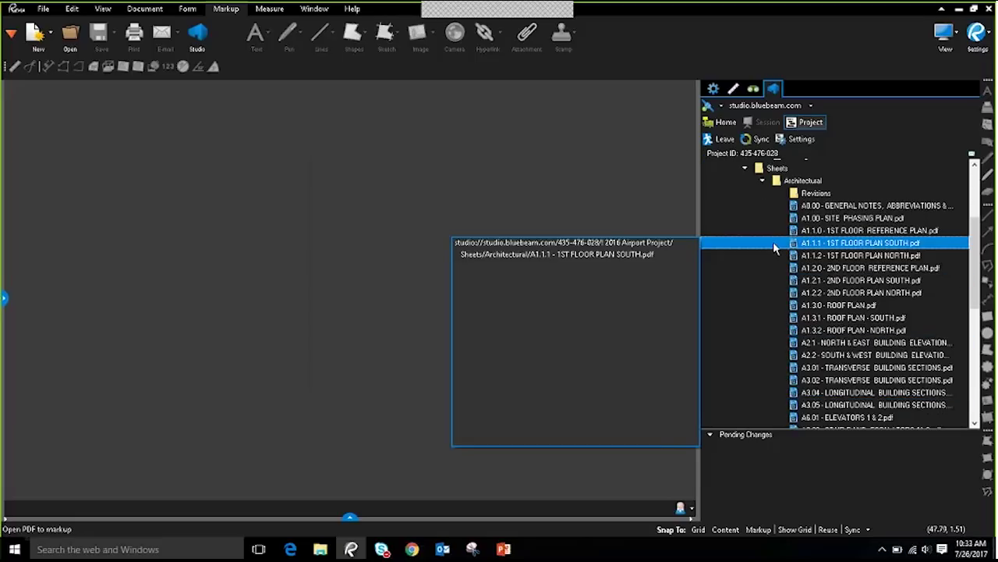
double_click(770, 247)
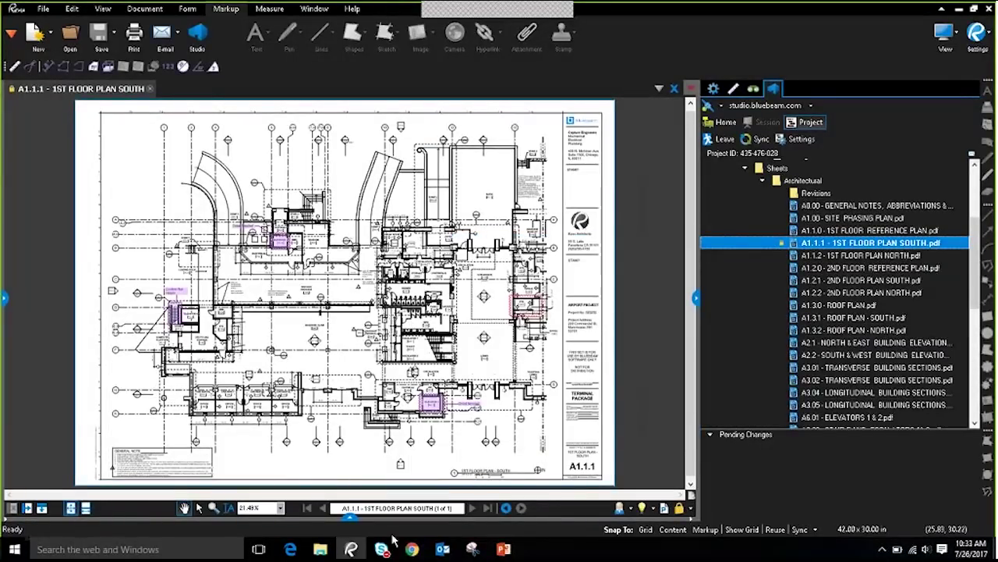
click(350, 517)
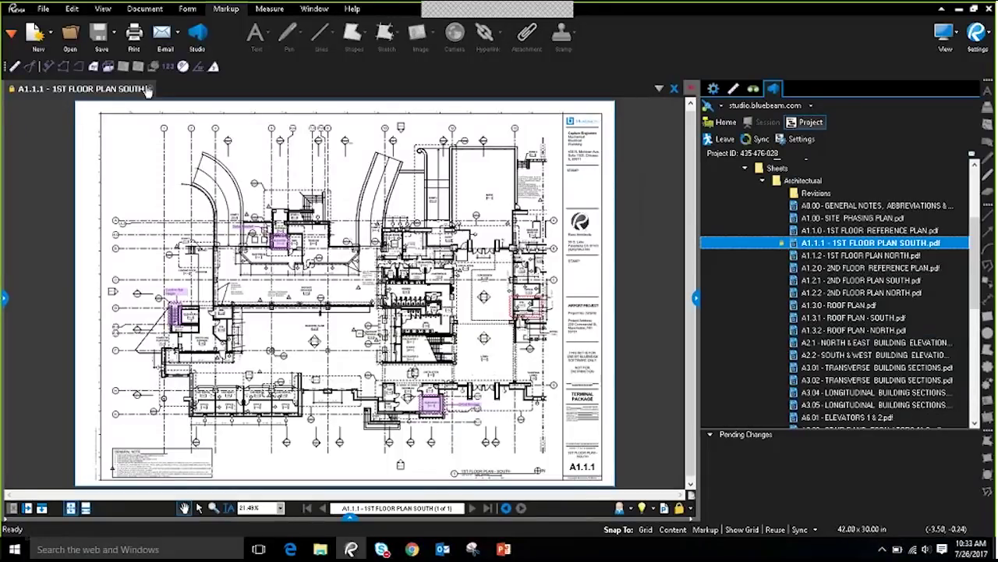
click(149, 89)
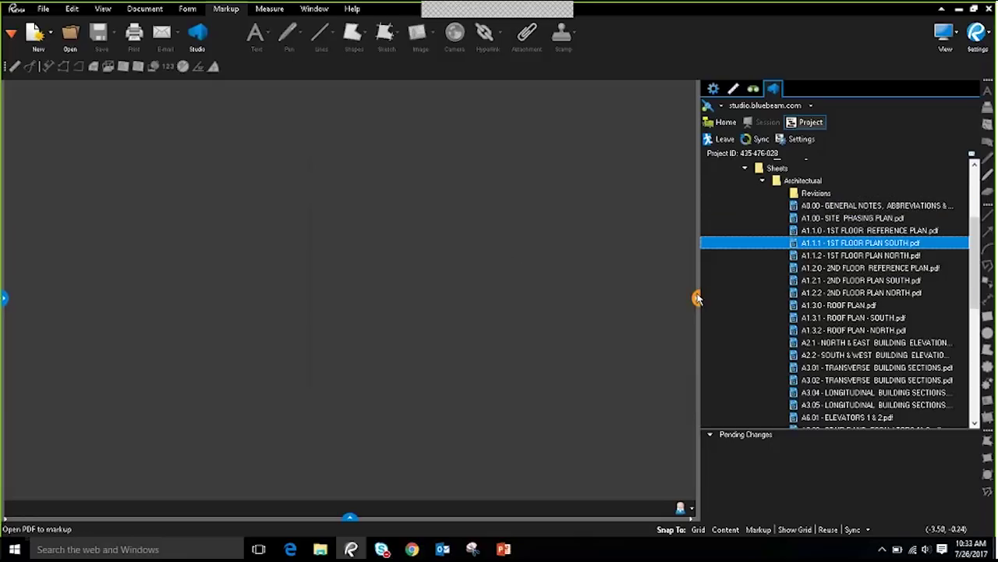
Step: Leave the Airport Project to return to the Studio home
click(726, 140)
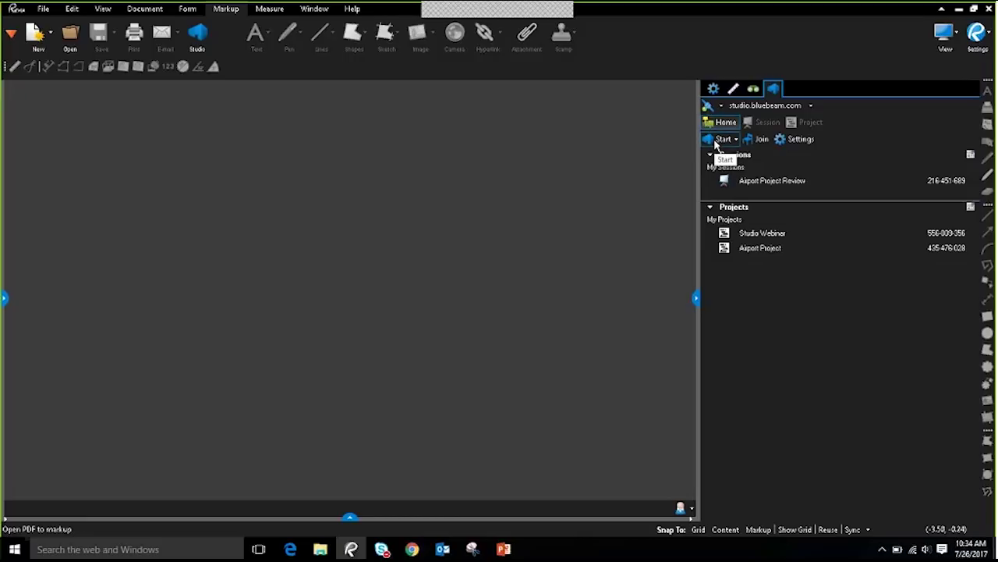
Step: Start a new Studio session named 'Studio Webinar'
click(716, 145)
click(716, 145)
click(716, 144)
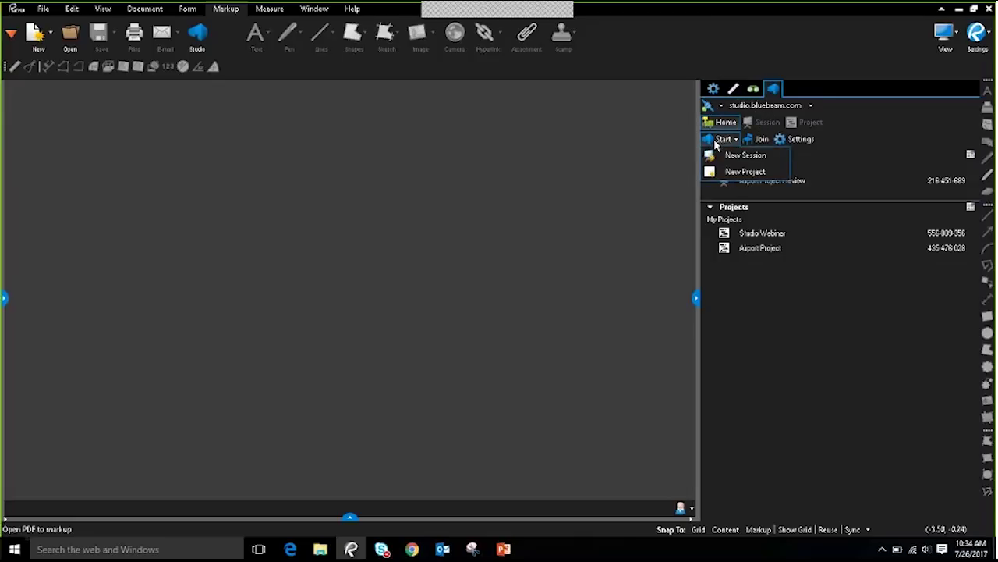
click(742, 158)
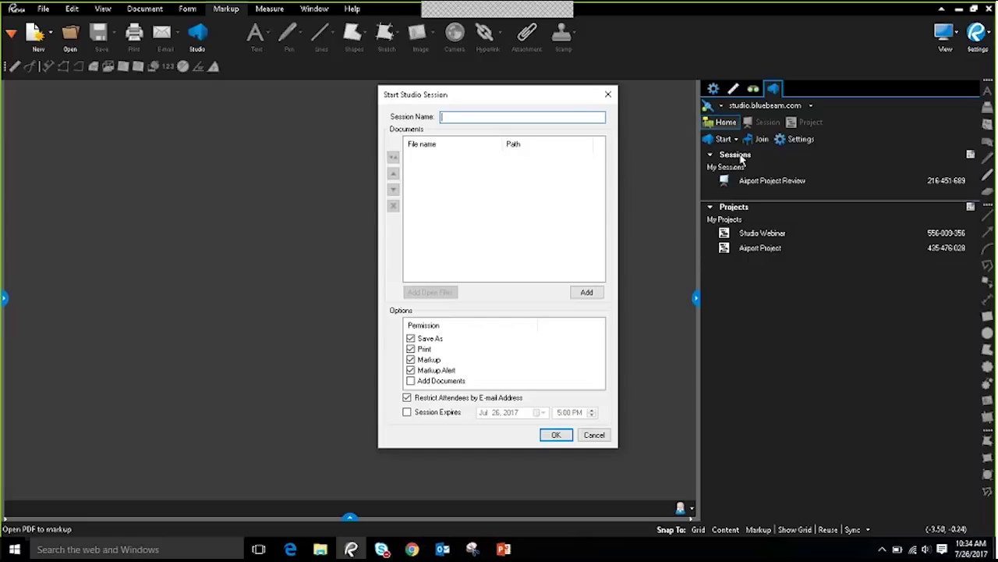
text(Studio Webinar)
Step: Add the four drawing PDFs from Desktop > Studio Webinar > Files to the session
click(588, 291)
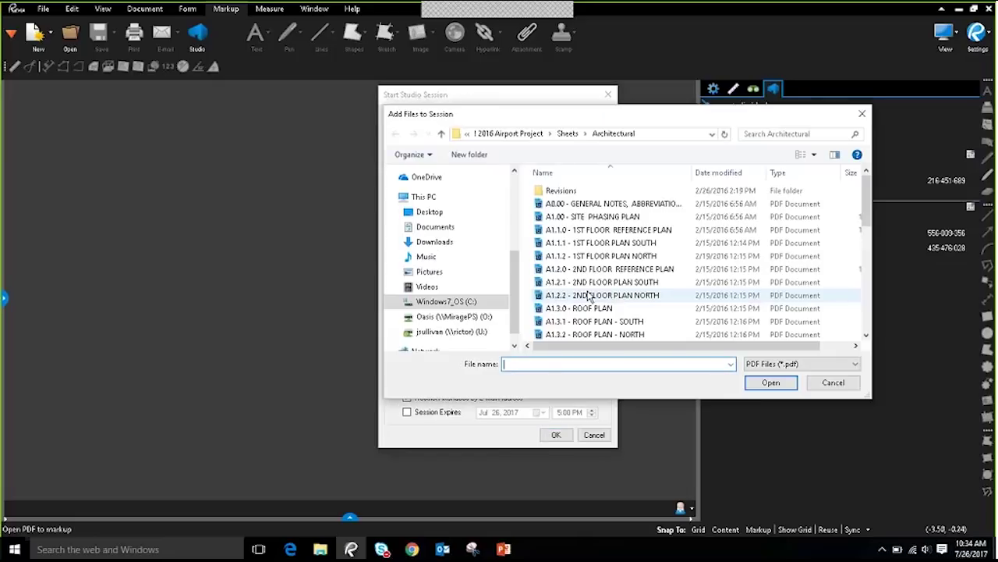
click(436, 213)
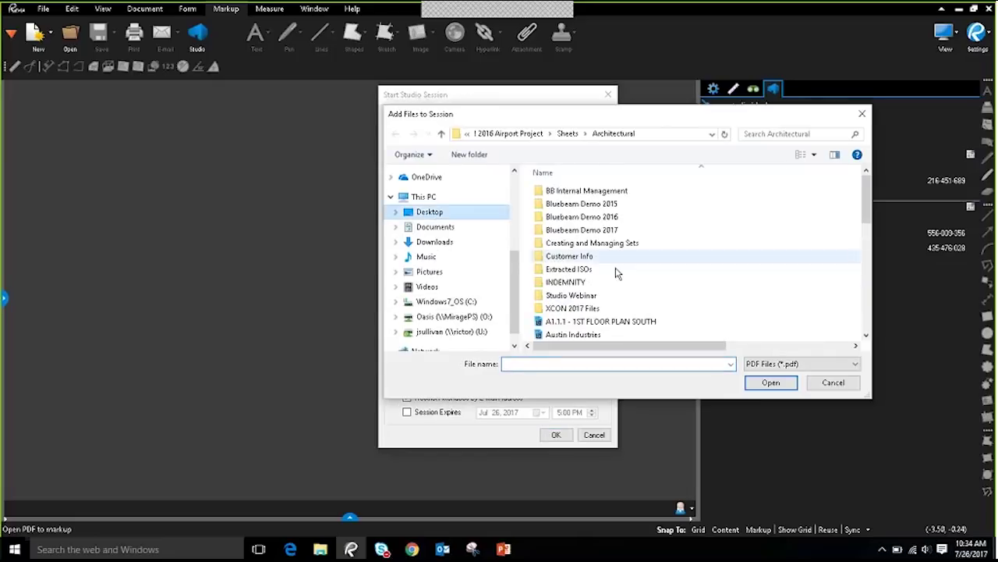
double_click(596, 297)
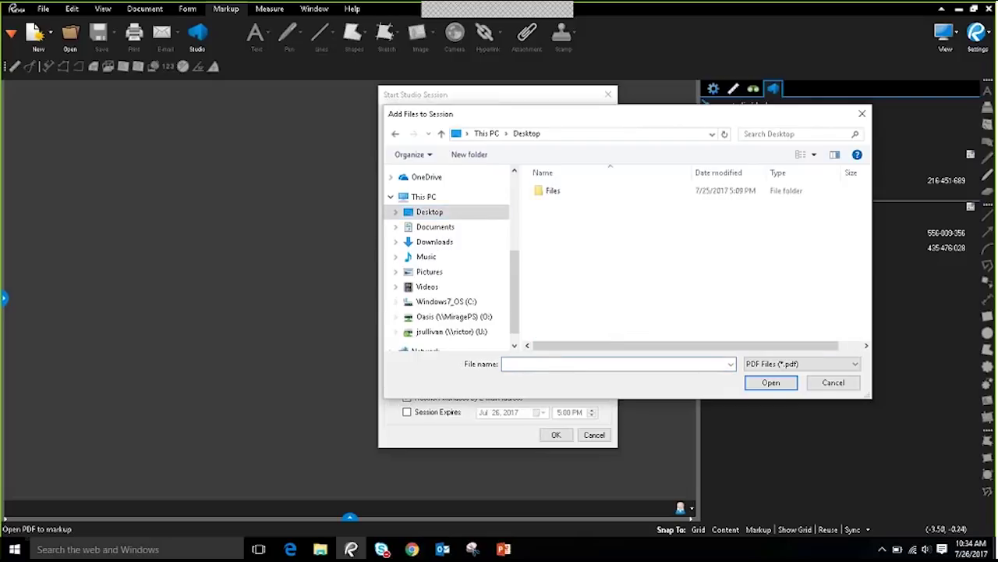
double_click(563, 194)
click(567, 195)
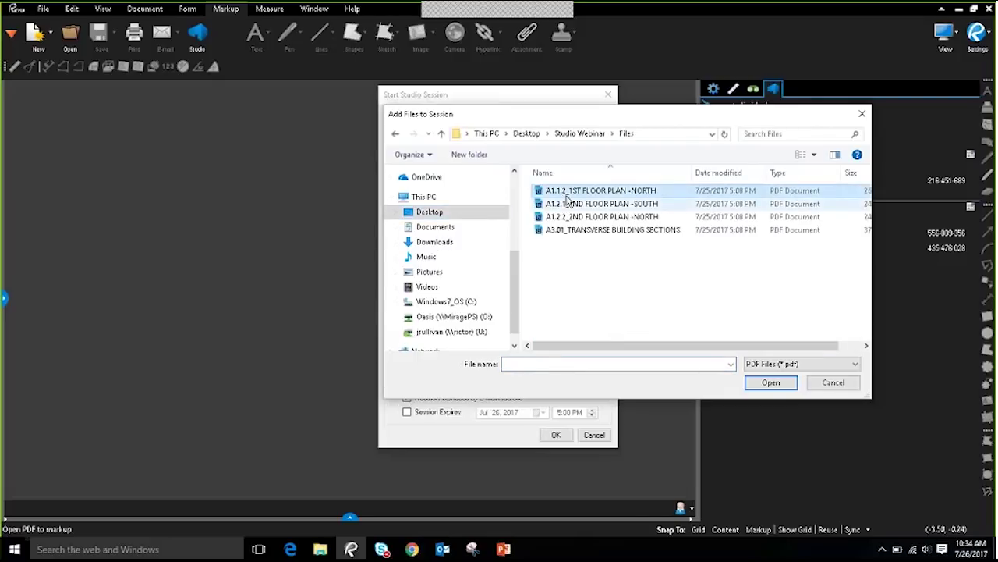
shift+click(569, 232)
click(770, 382)
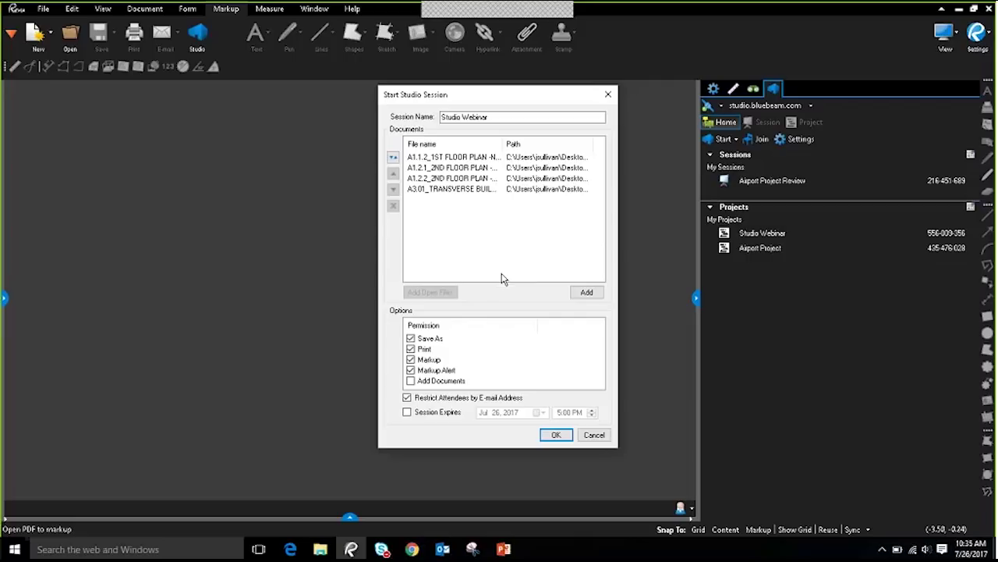
Step: Review the drawing permissions, leaving Print enabled
click(468, 178)
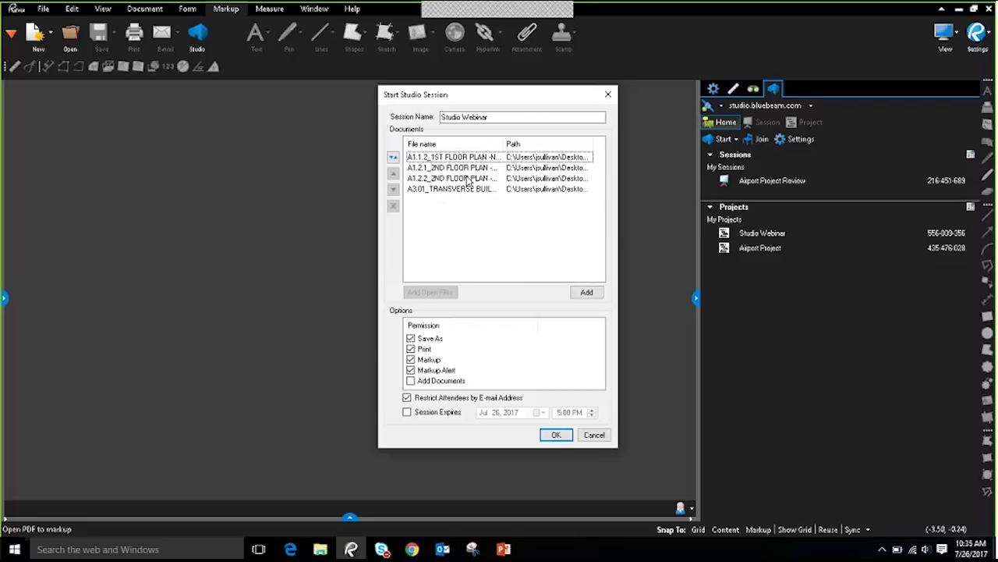
click(411, 340)
click(412, 341)
click(411, 348)
click(413, 348)
Step: Enable Session Expires and start the Studio Webinar session
click(409, 397)
click(409, 398)
click(408, 414)
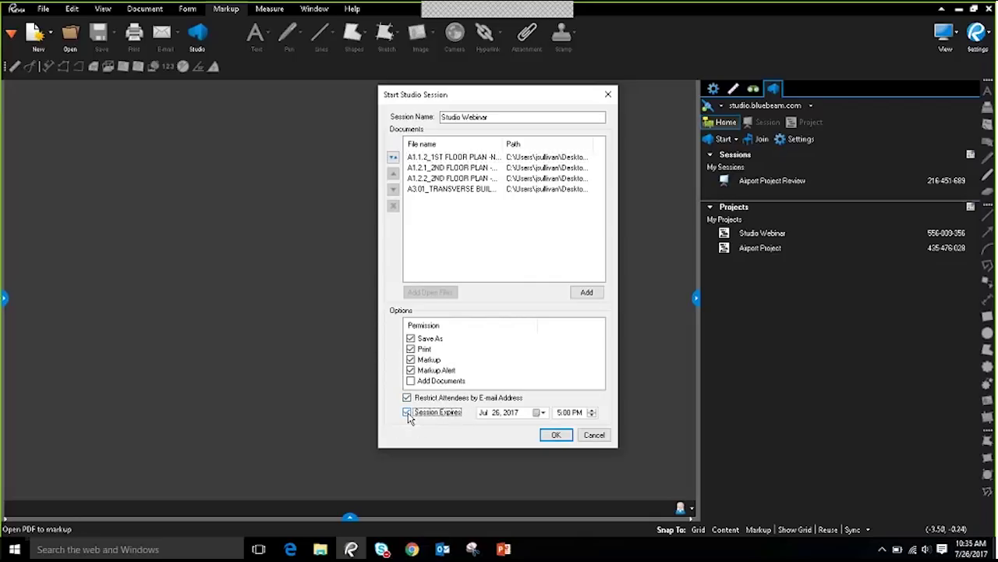
click(573, 413)
click(557, 435)
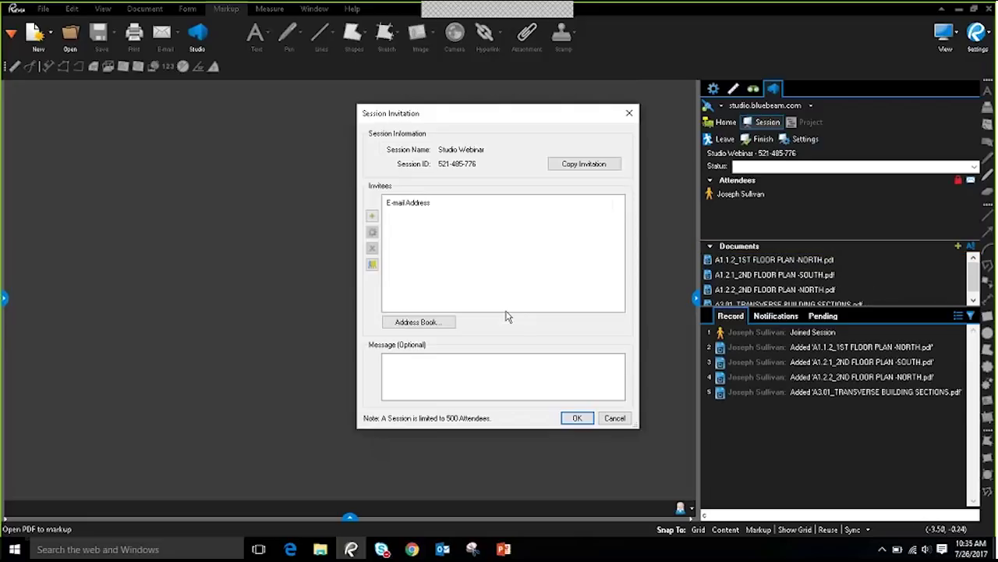
Step: Add the Admin contact group's members as session invitees
click(373, 217)
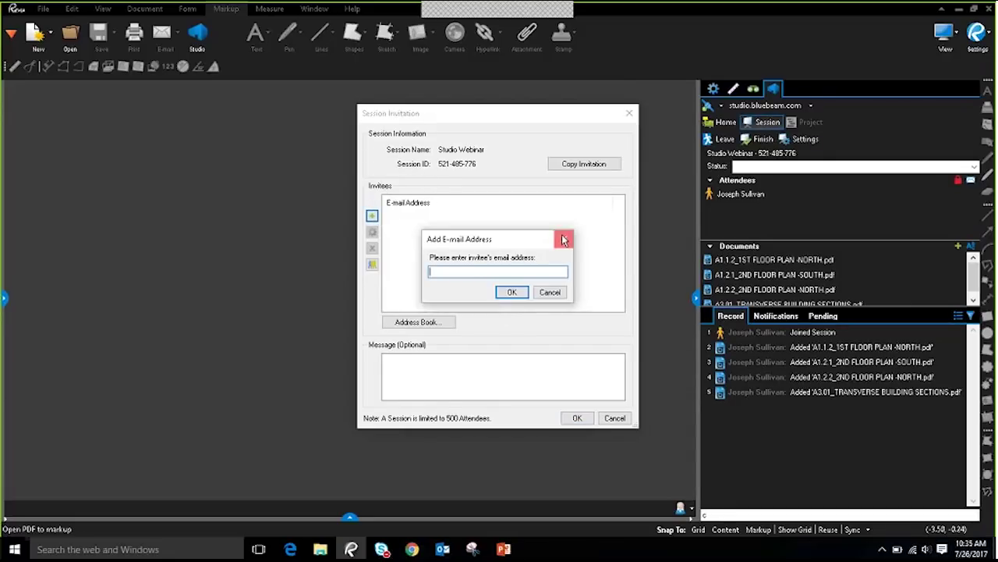
click(564, 239)
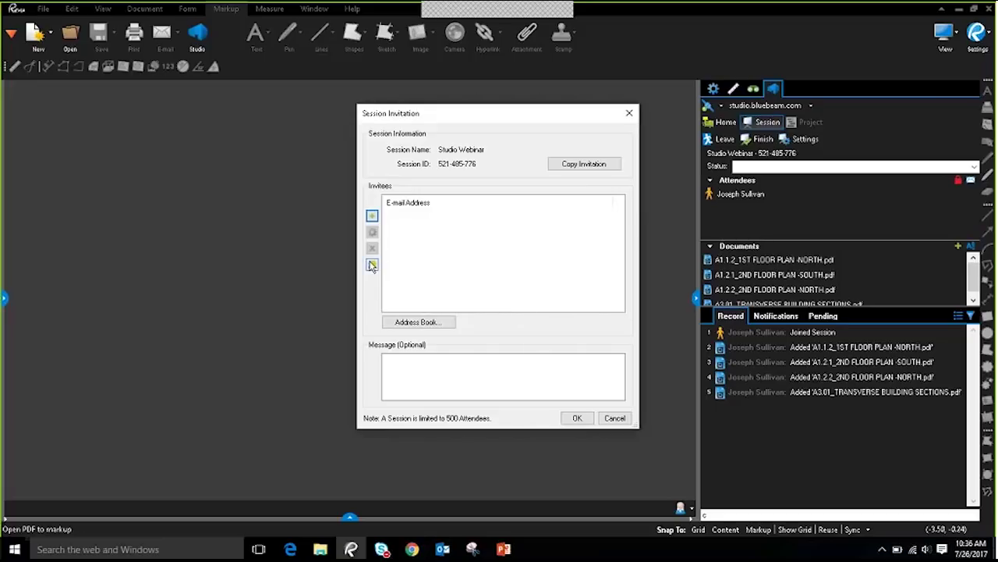
click(372, 265)
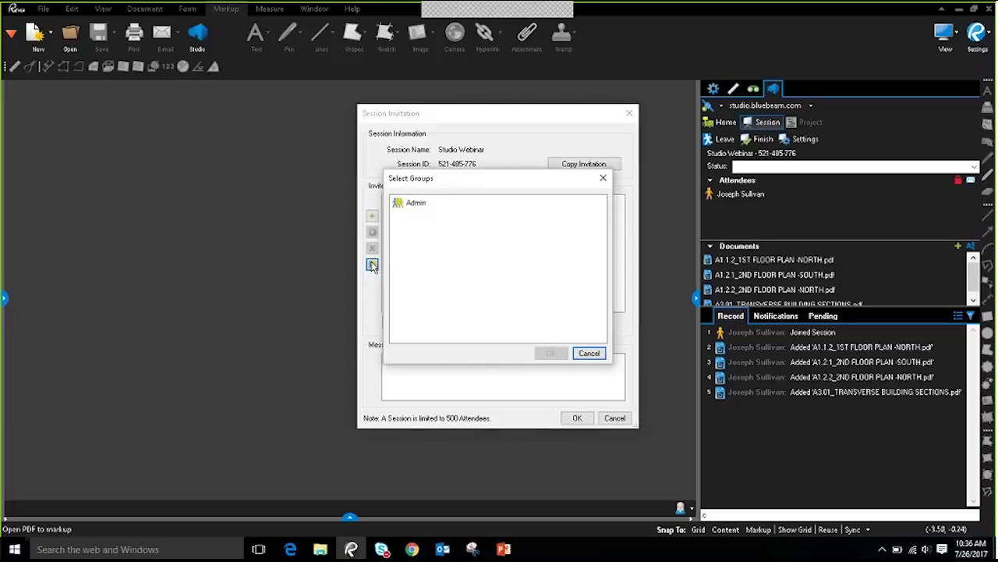
click(417, 204)
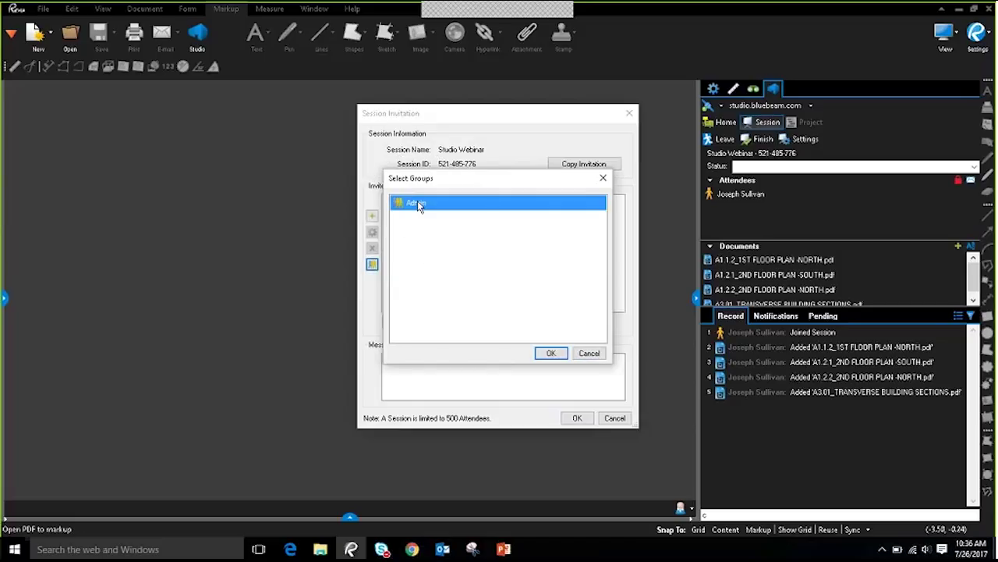
click(424, 203)
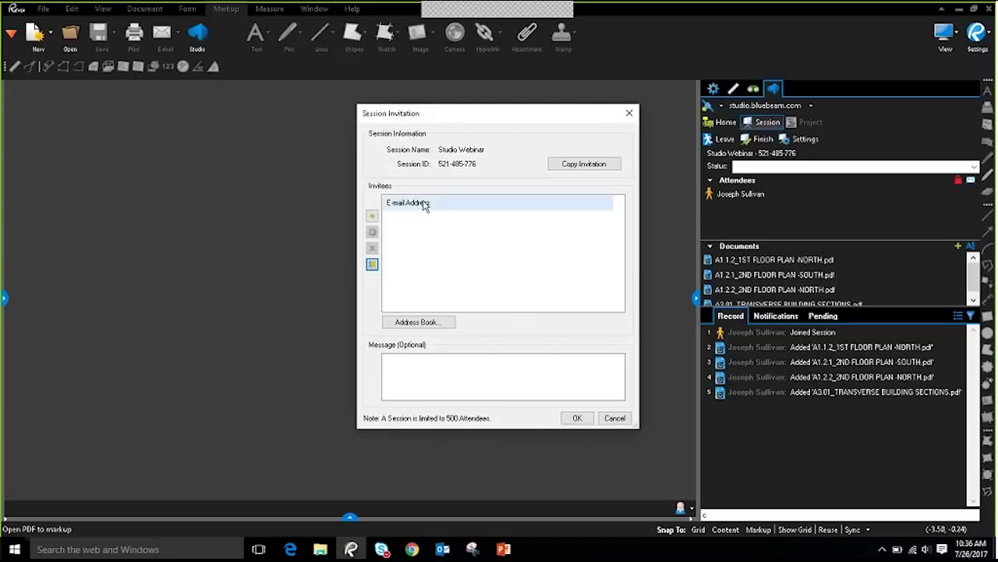
click(423, 216)
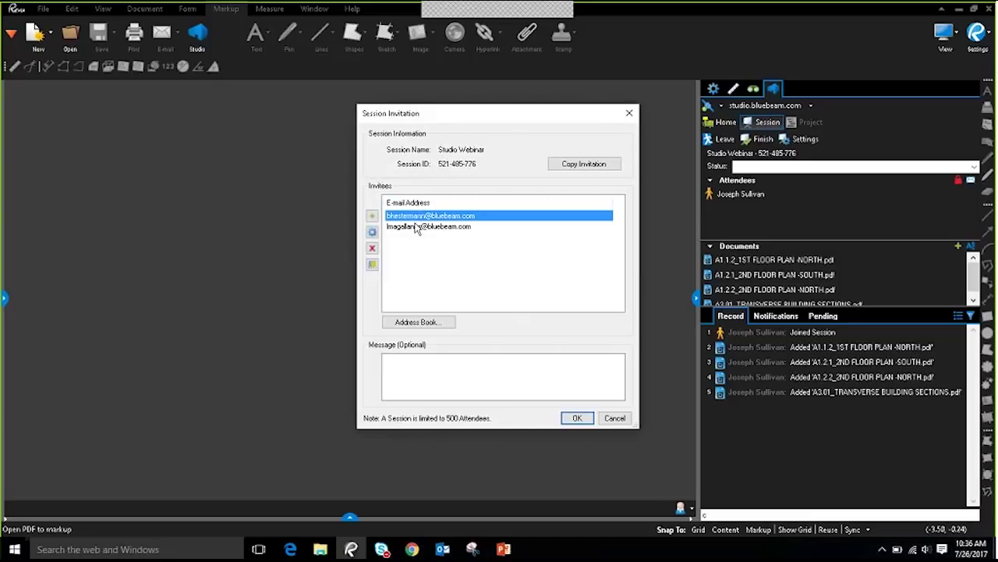
click(412, 227)
click(406, 217)
click(409, 228)
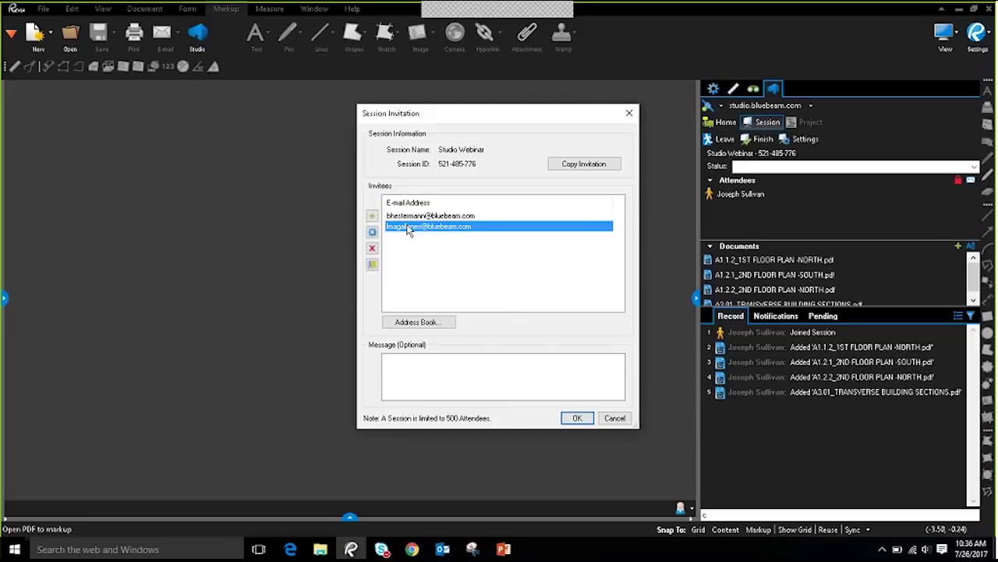
click(373, 265)
click(421, 205)
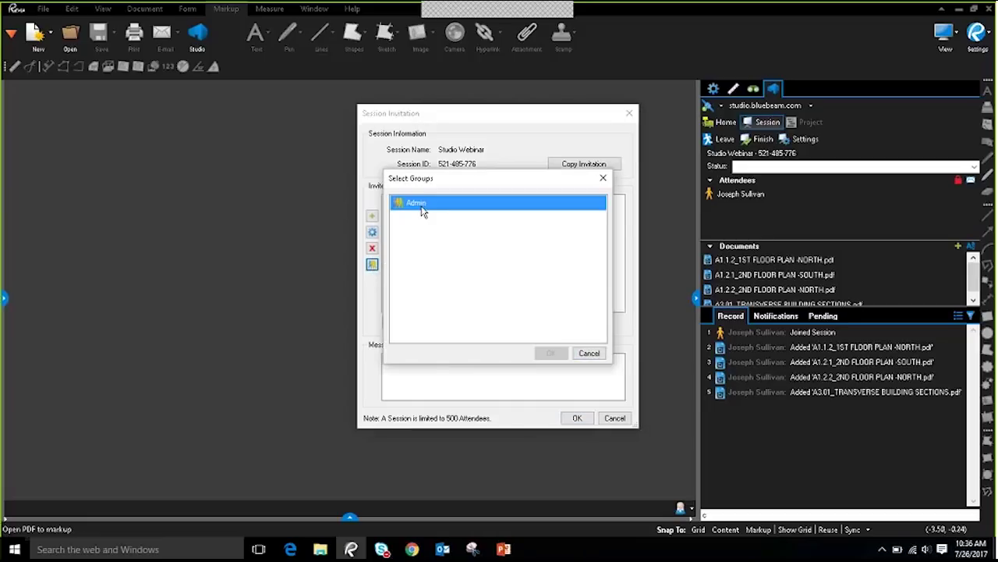
key(Return)
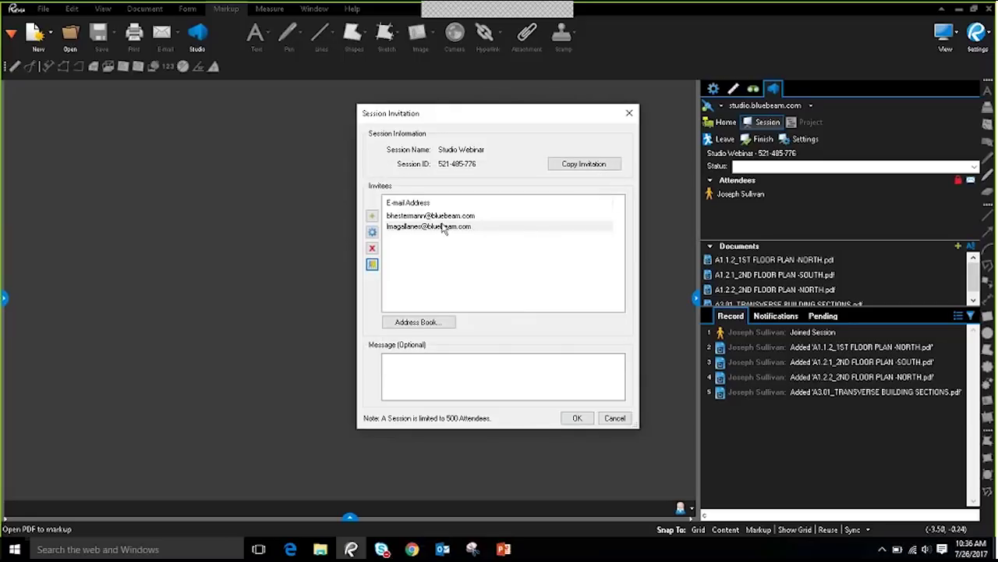
Step: Add one more invitee's e-mail address and send invitations saying 'Join me! Markups due by Friday.'
click(373, 217)
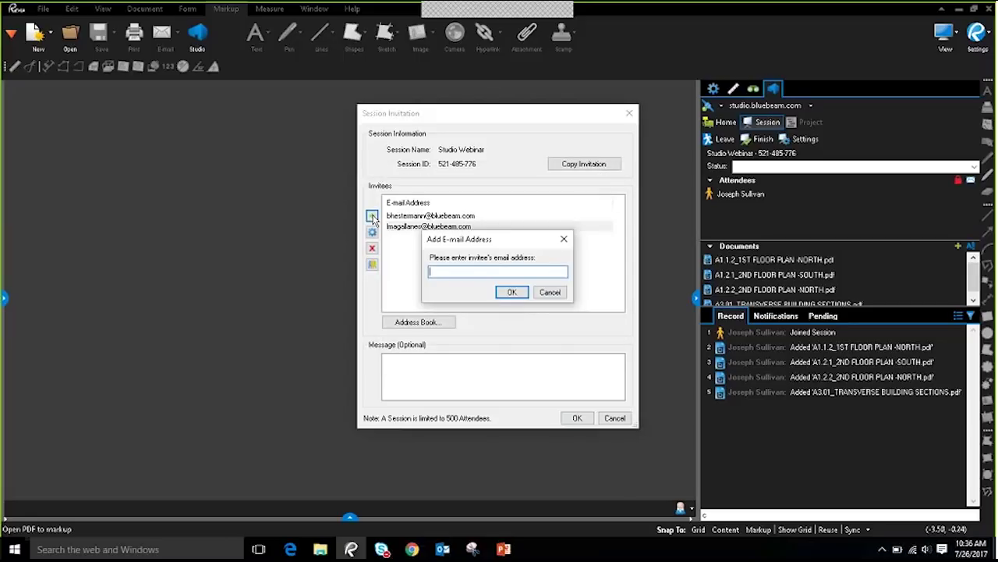
key(Return)
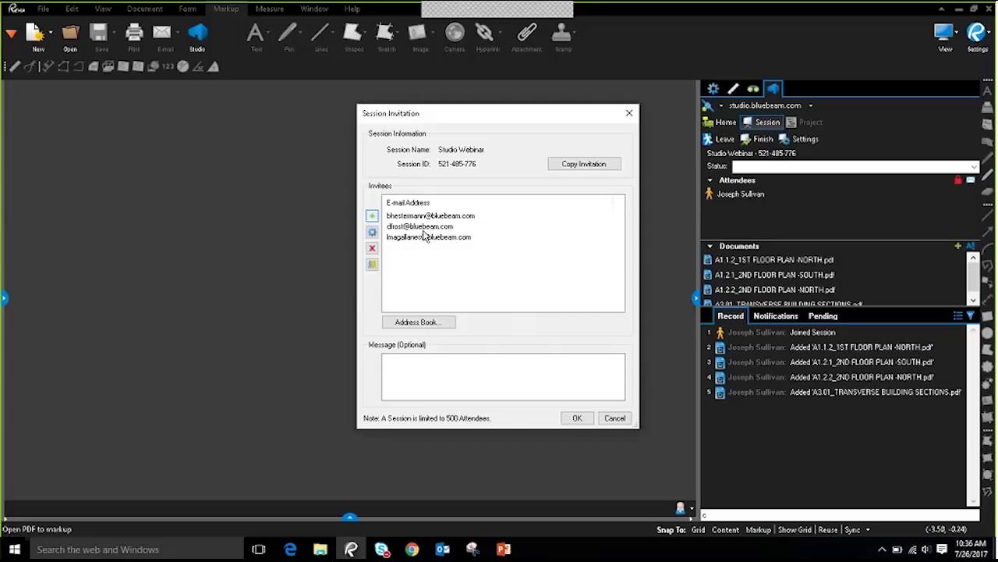
click(467, 369)
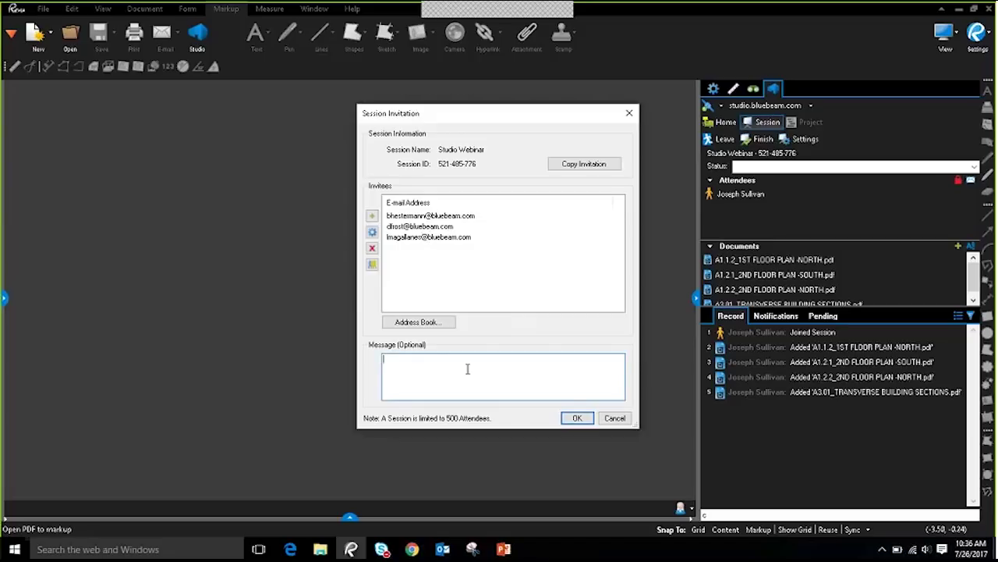
text(Join me! Markups due by Friday.)
click(584, 418)
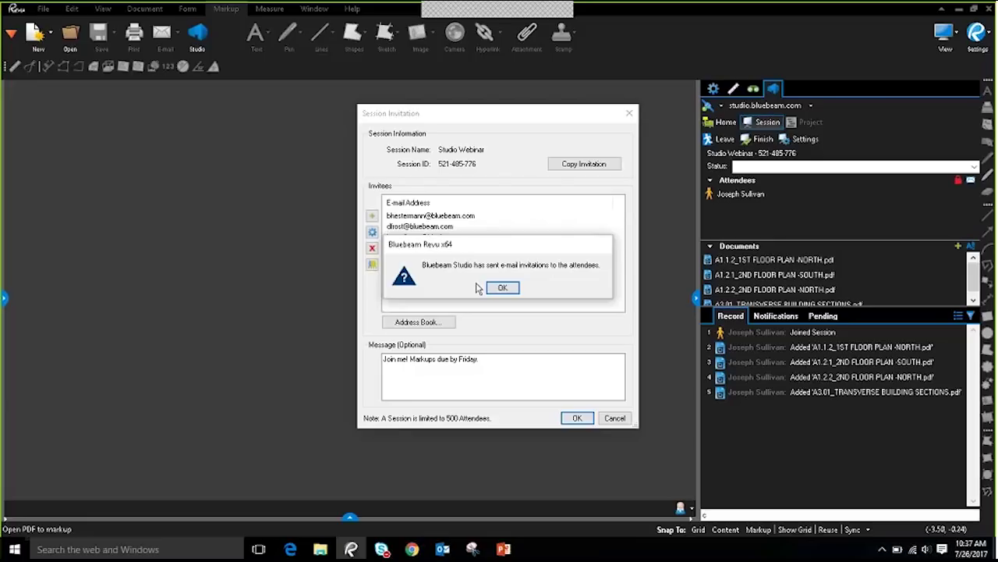
Step: Dismiss the invitations-sent confirmation and select the session host under Attendees
click(502, 288)
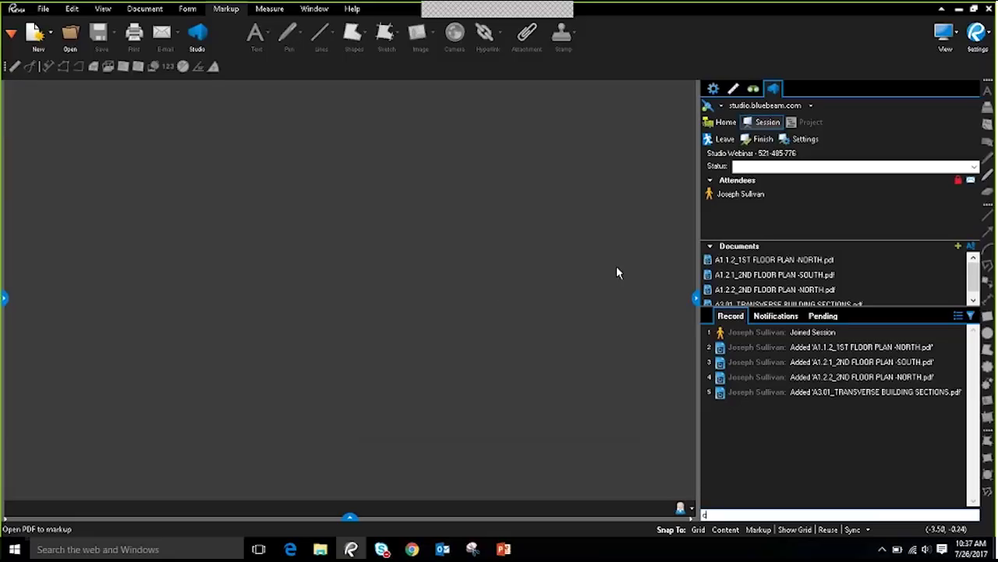
click(716, 197)
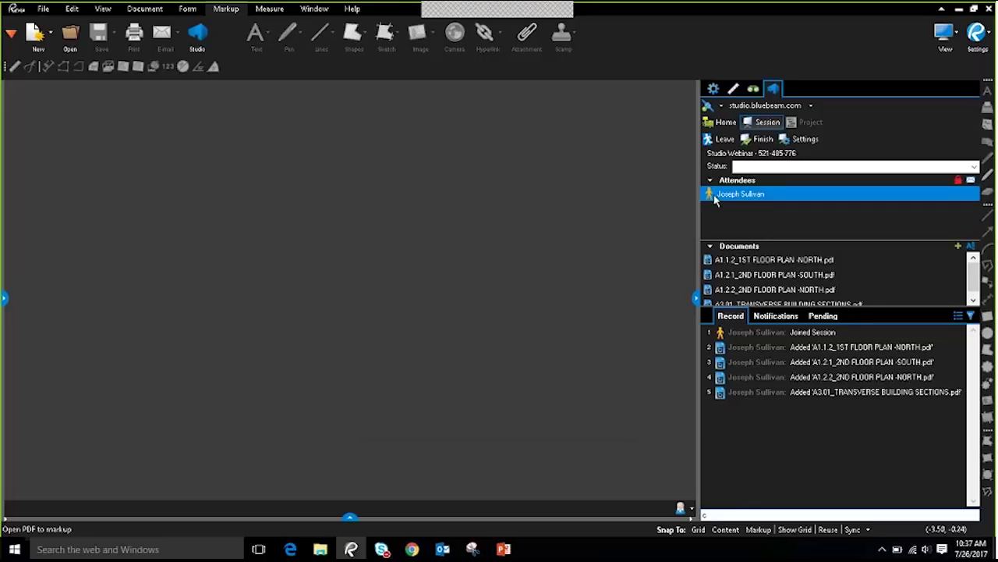
mouse_move(715, 200)
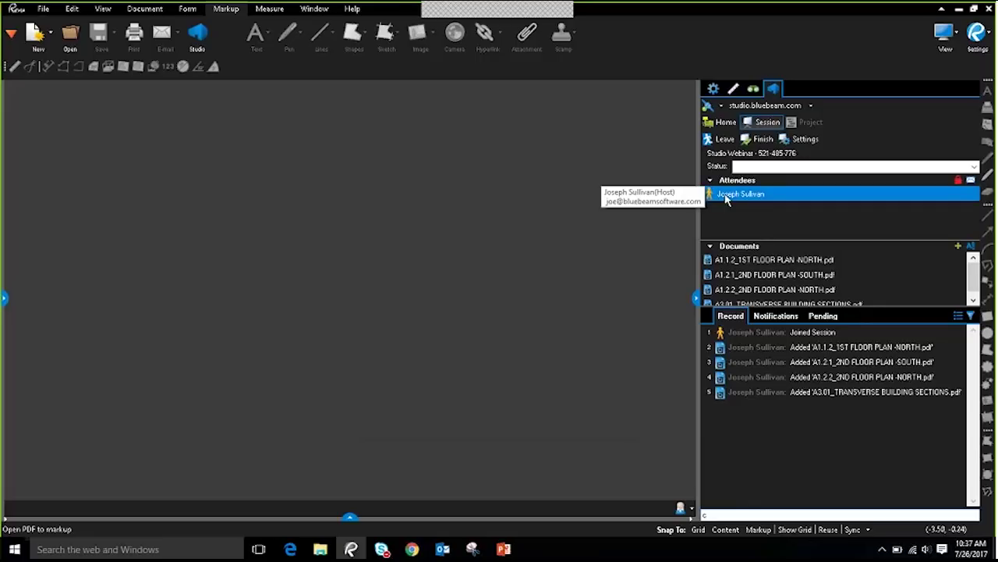
Step: In Session Settings, uncheck Restrict Attendees, apply it, and view the Permissions tab
click(792, 142)
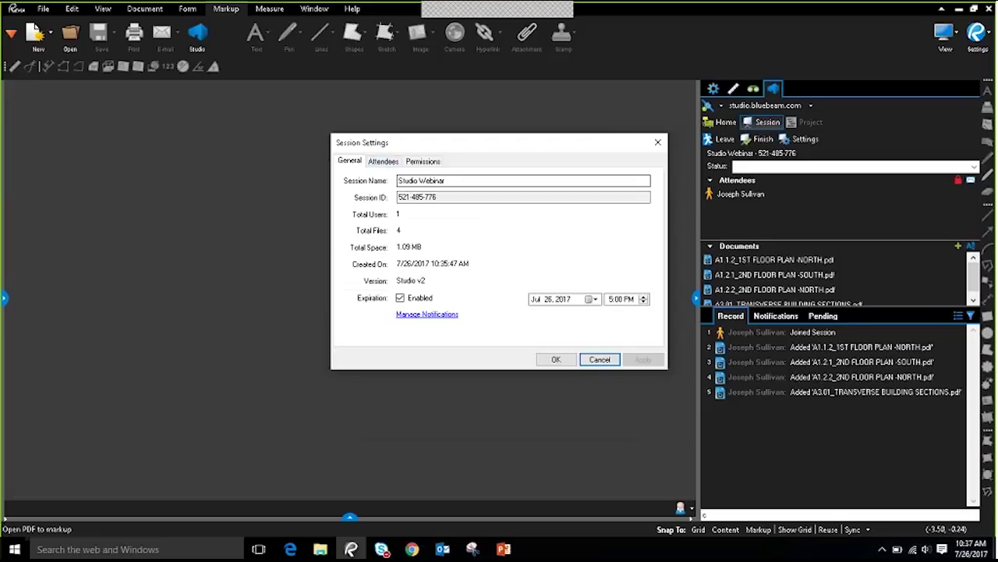
click(576, 305)
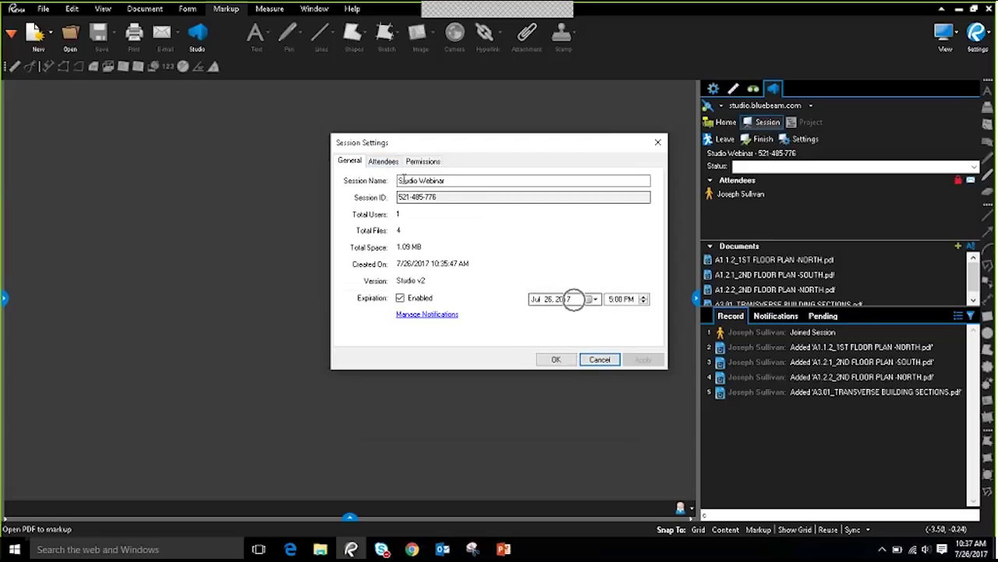
click(384, 163)
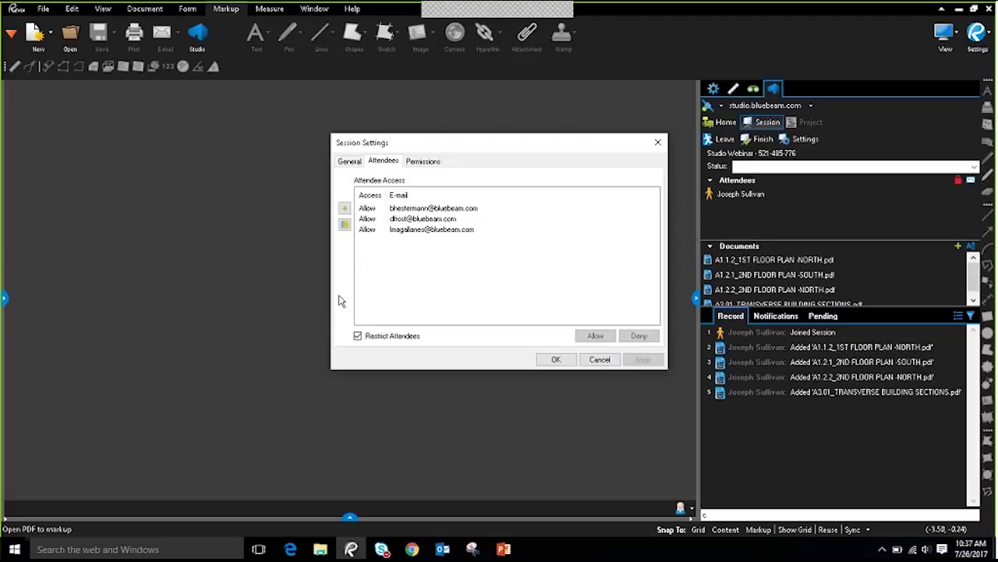
click(357, 336)
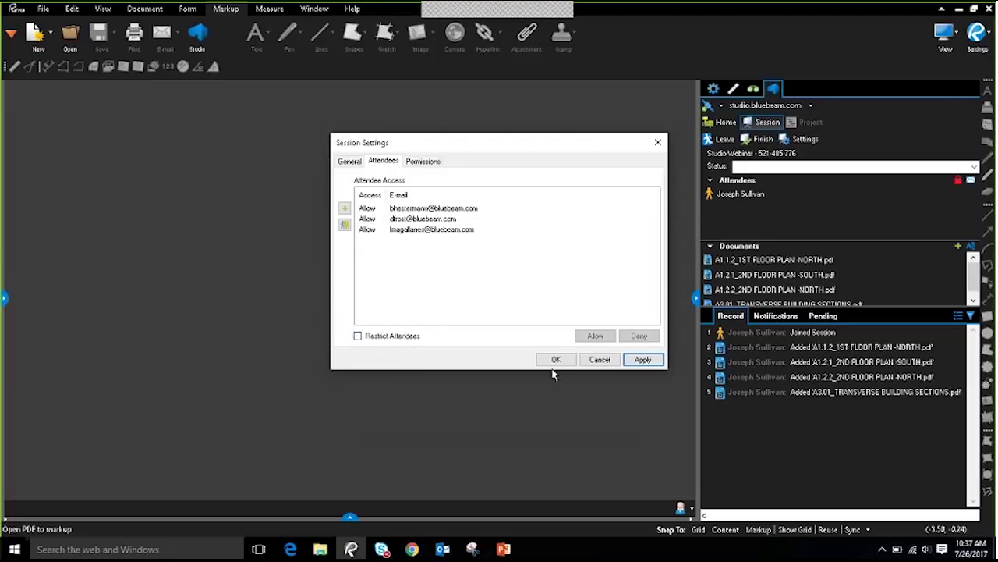
click(644, 361)
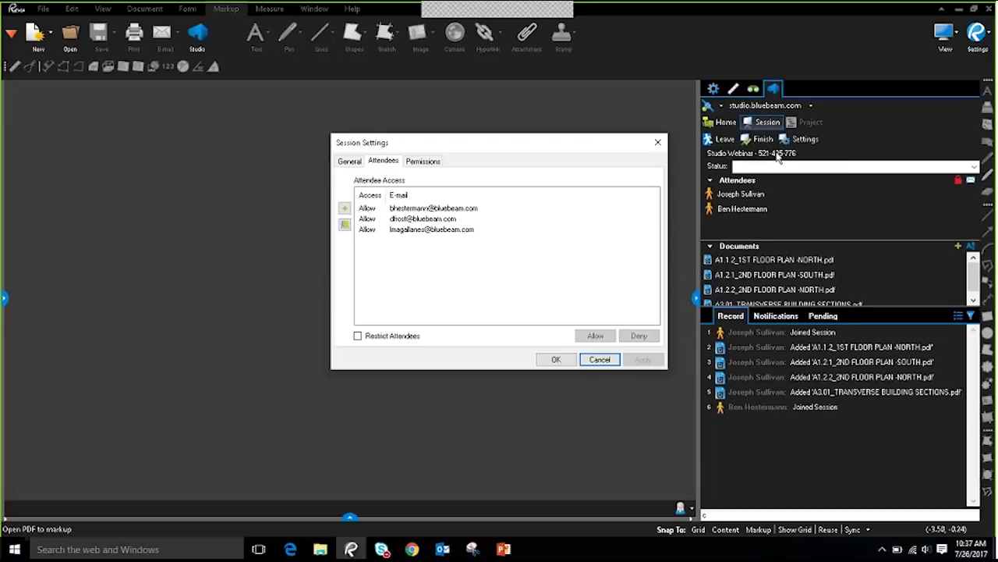
click(751, 210)
click(425, 163)
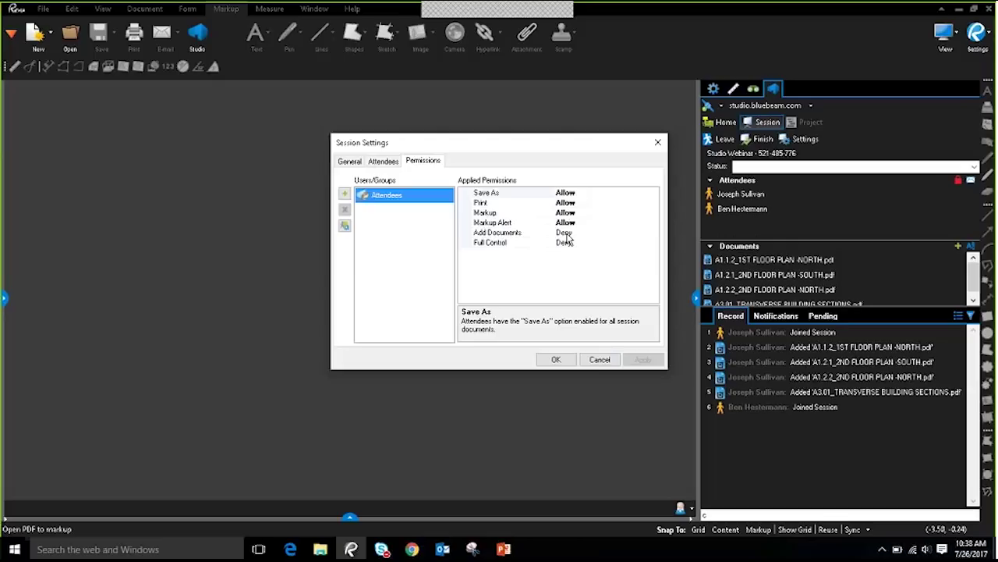
Step: Add the two-member Admin group through Group Membership Management
click(344, 227)
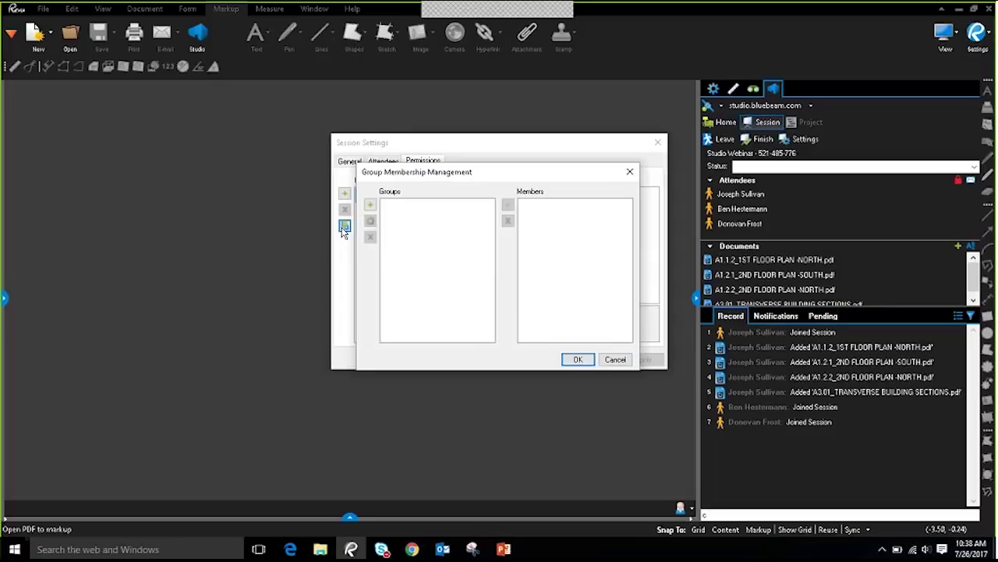
click(407, 208)
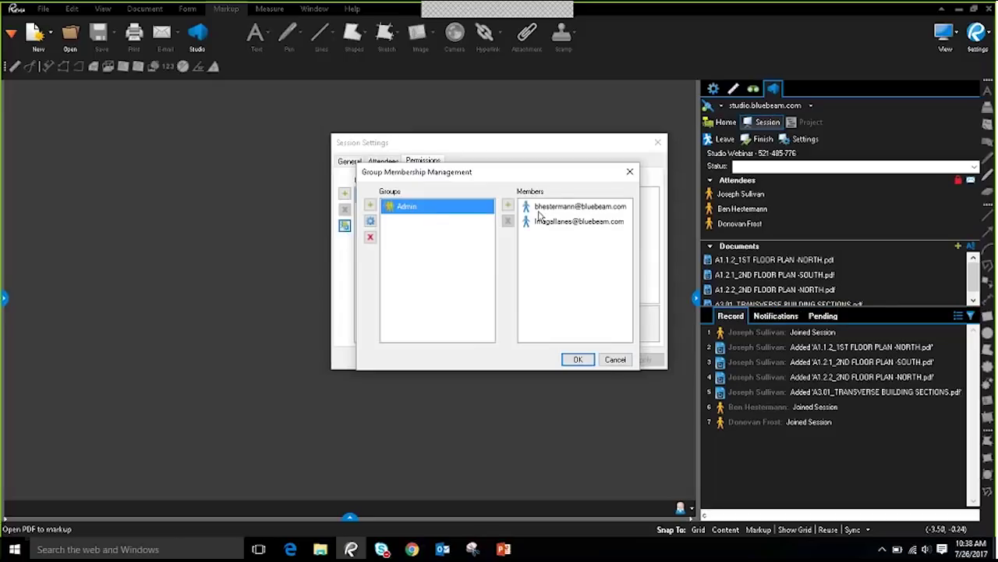
click(576, 363)
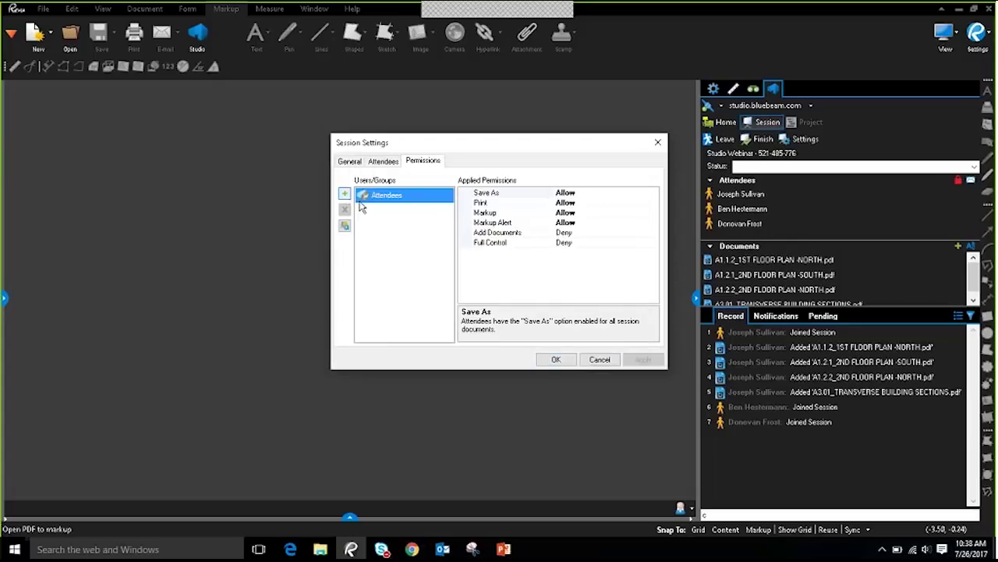
Step: Set Admin's Full Control to Allow, apply, compare the Attendees group, then close Session Settings
click(622, 244)
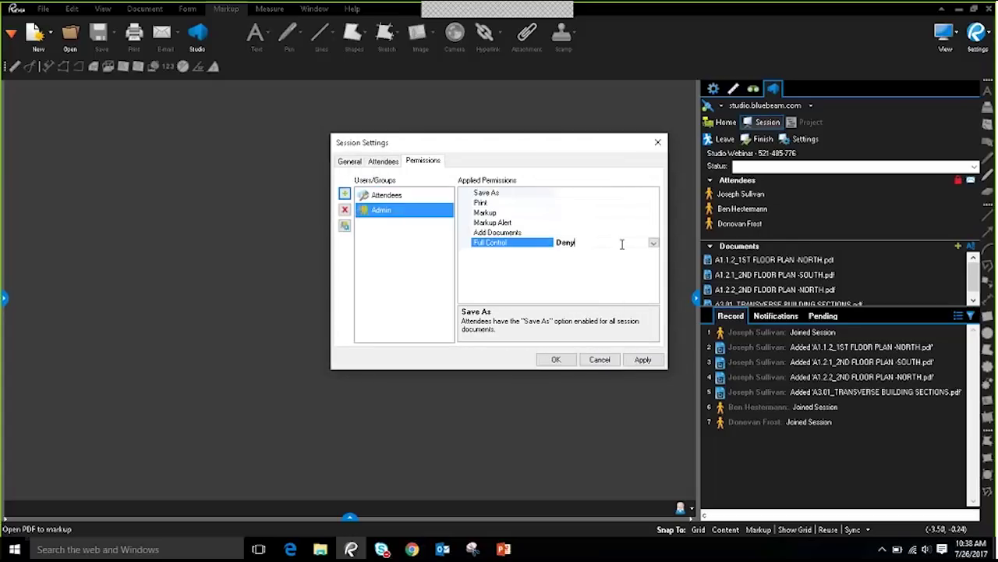
click(622, 245)
click(573, 271)
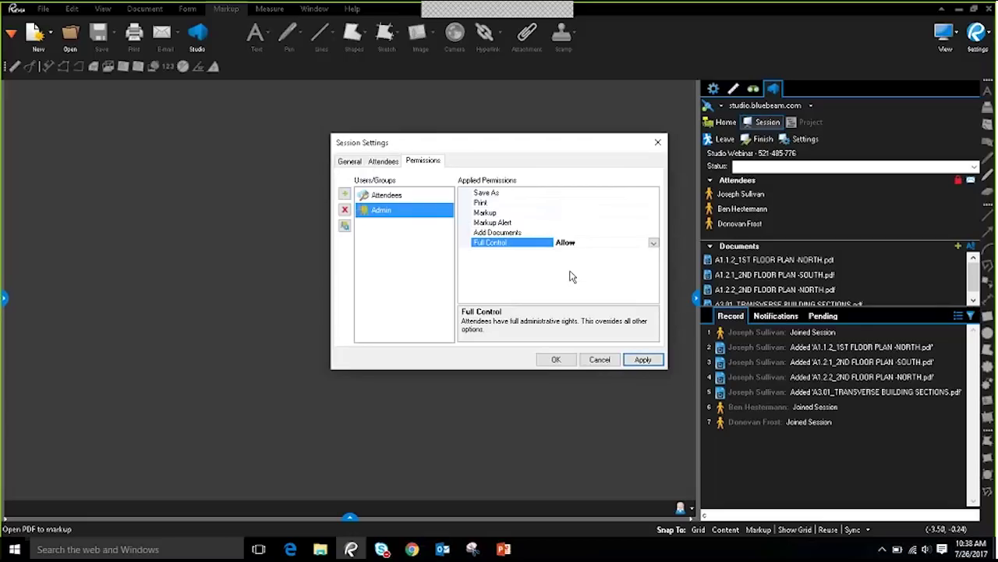
click(642, 359)
click(561, 281)
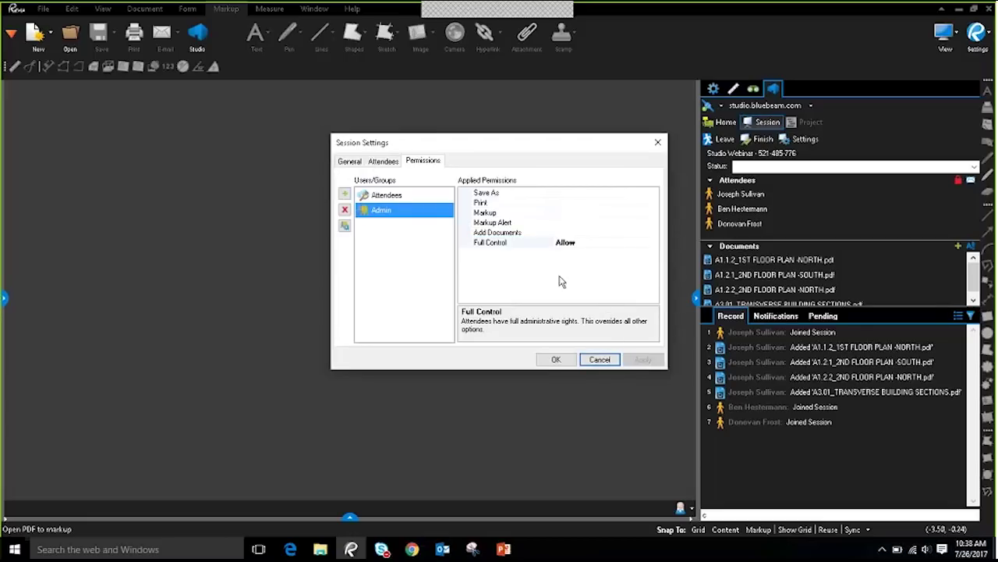
click(399, 198)
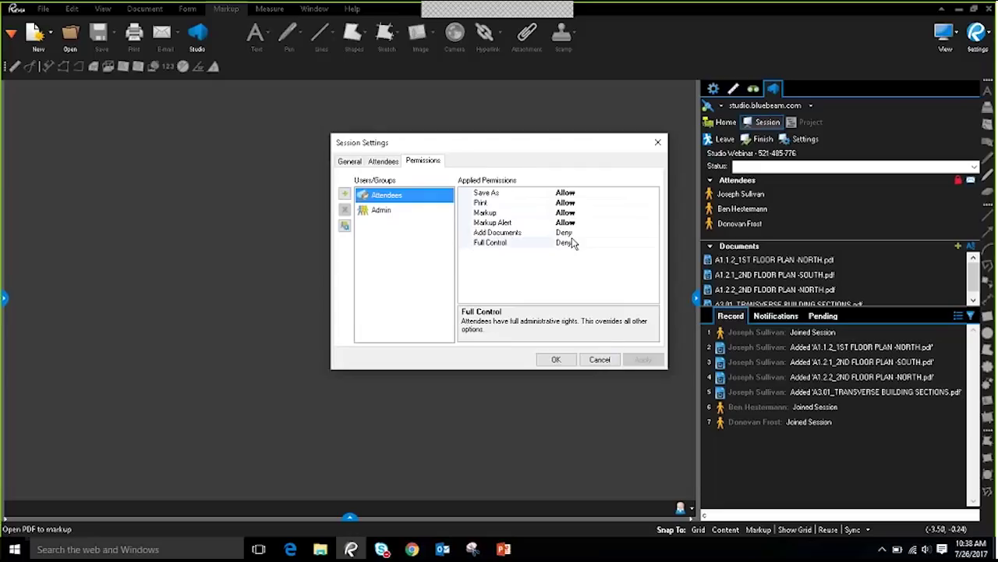
click(348, 231)
click(348, 231)
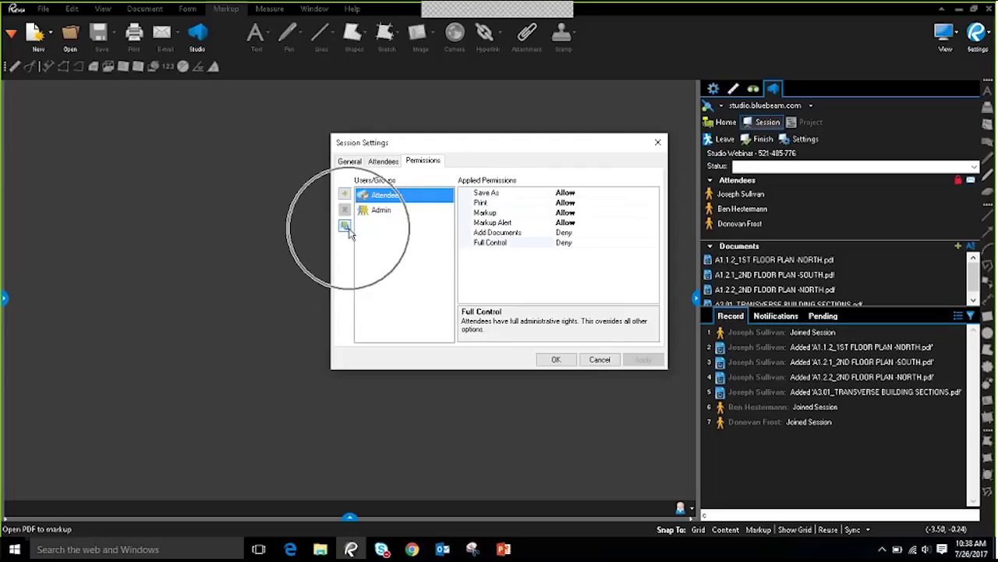
click(348, 231)
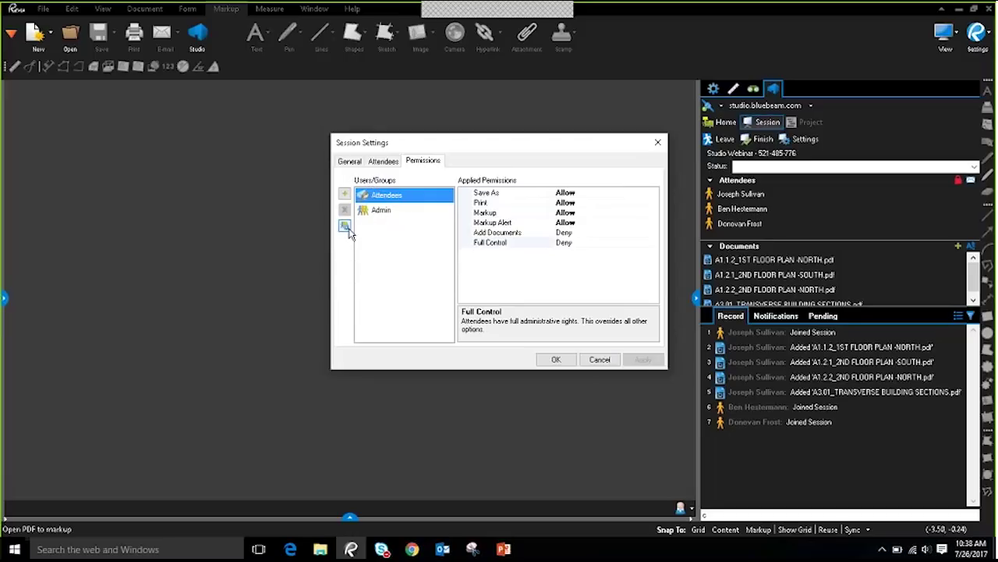
click(658, 143)
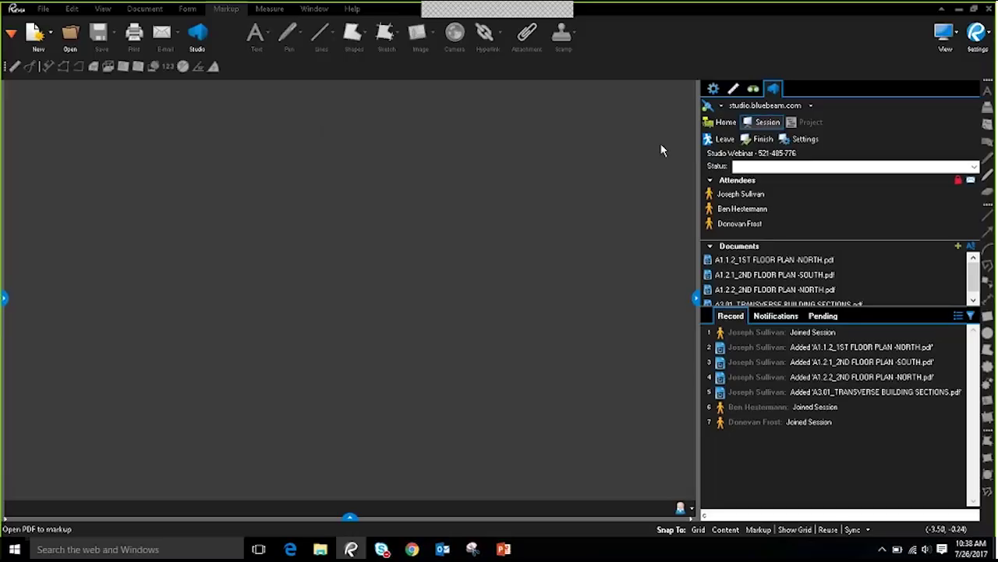
Step: Check the host's details and open sheets A1.1.2, A1.2.1 and A1.2.2 from session Documents
click(799, 195)
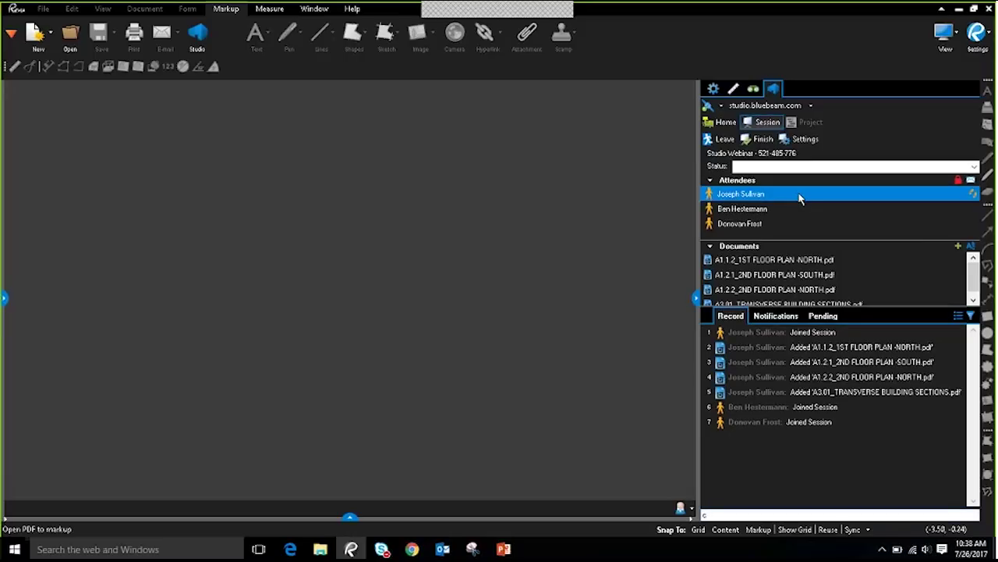
click(799, 196)
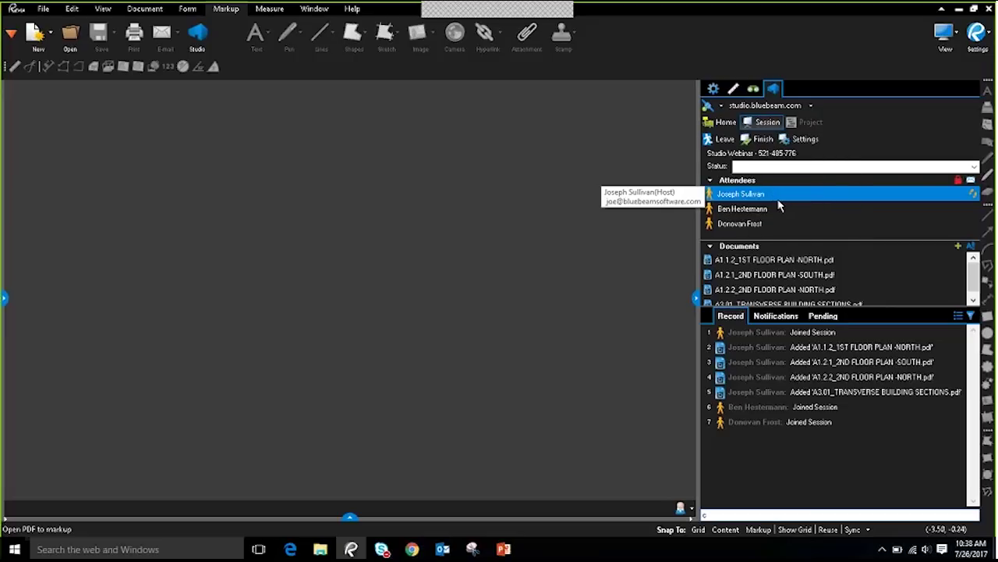
click(763, 260)
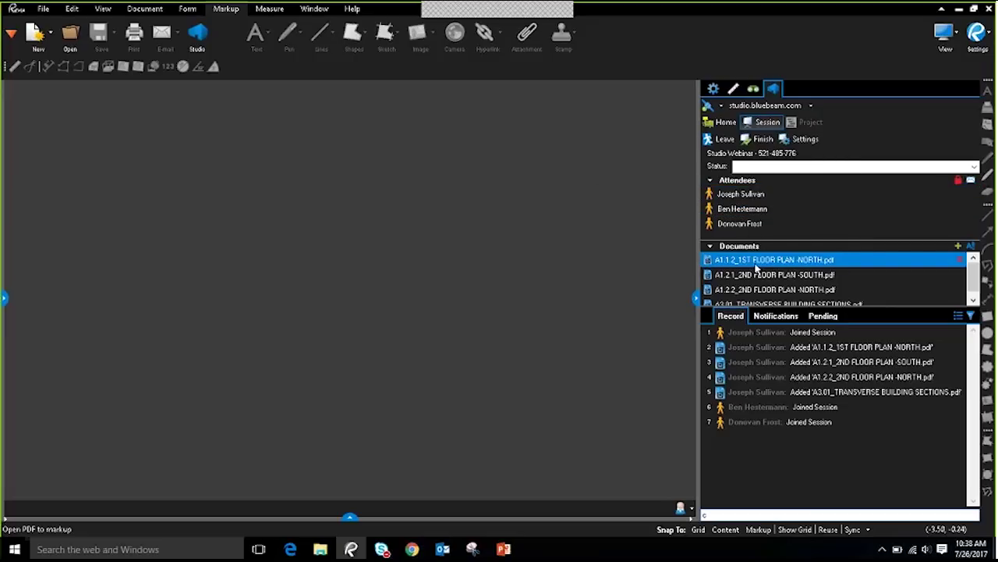
double_click(755, 266)
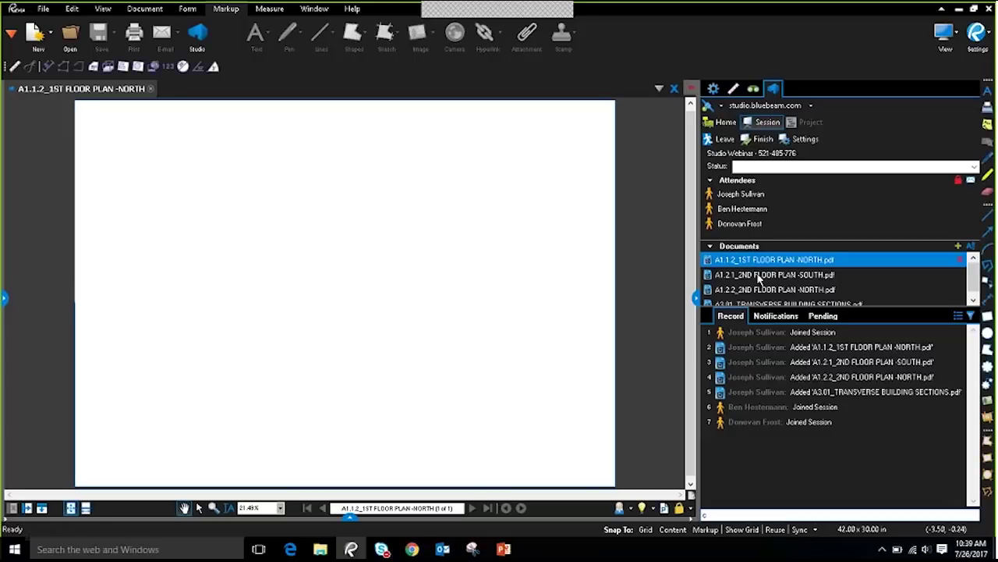
click(758, 276)
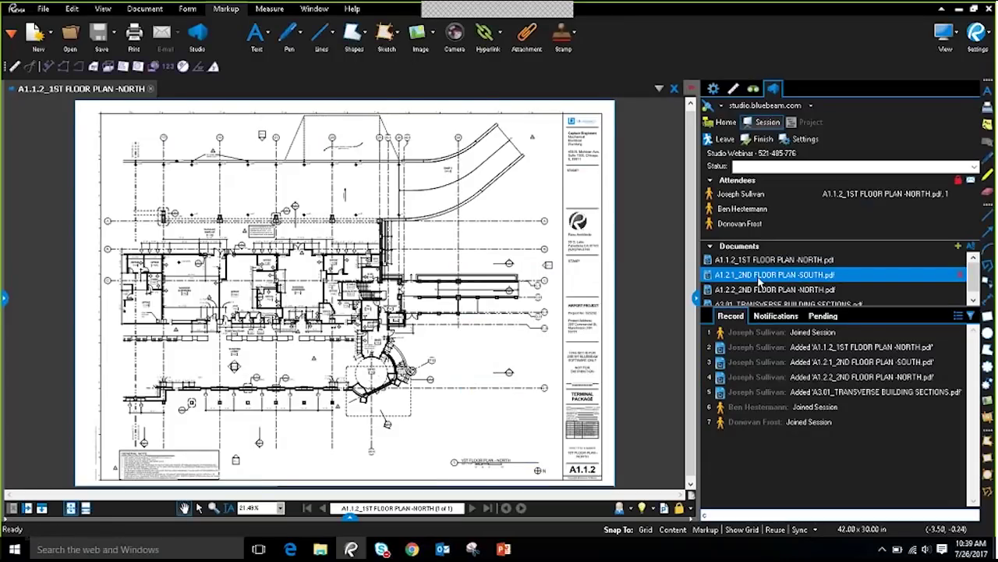
double_click(760, 277)
click(755, 290)
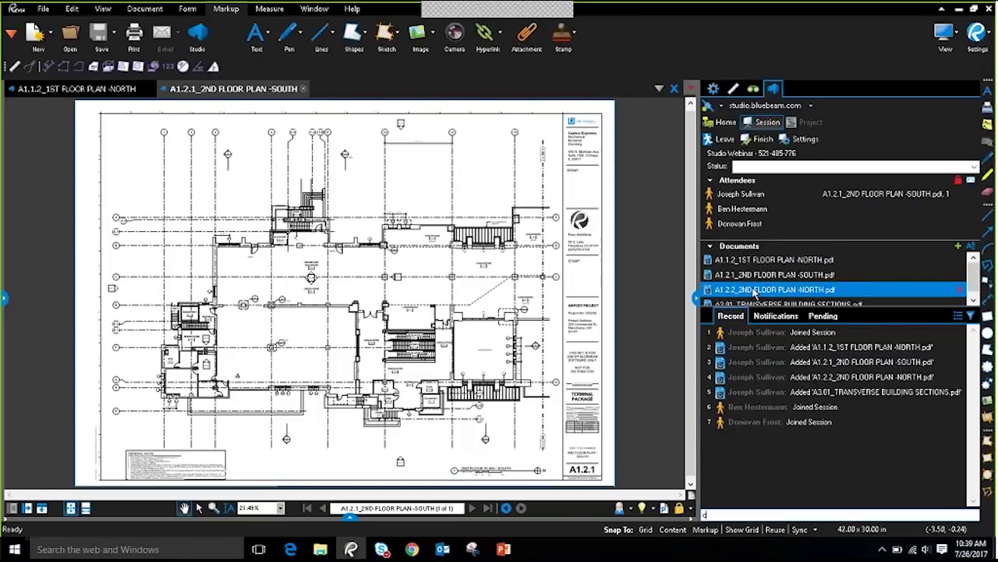
double_click(756, 290)
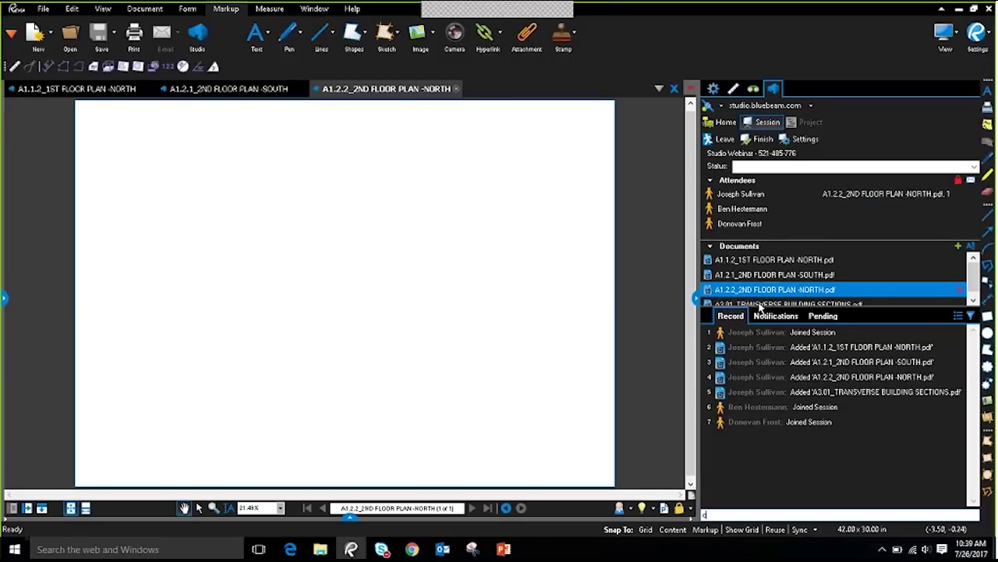
Step: Open A3.01_TRANSVERSE BUILDING SECTIONS and follow an attendee's view
click(759, 304)
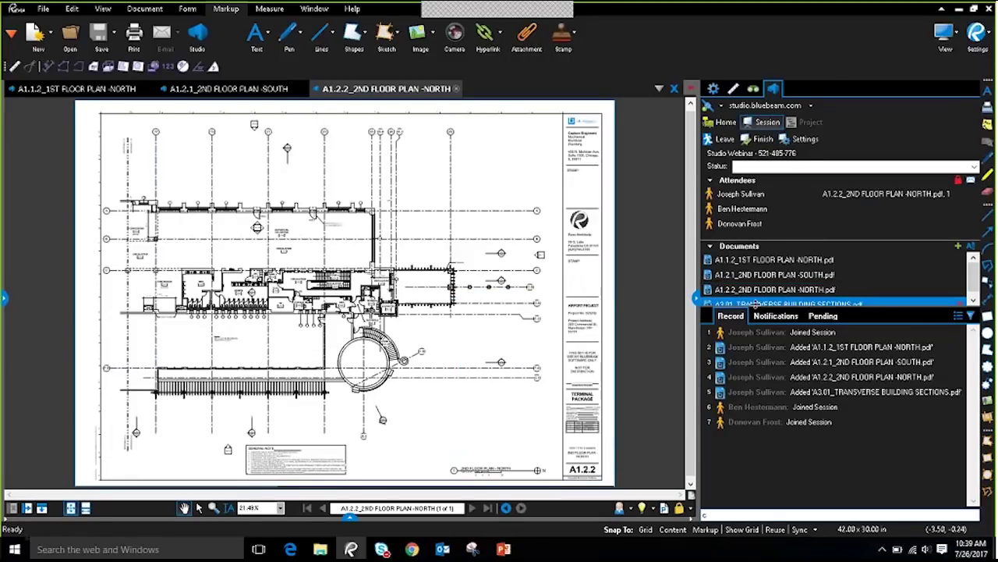
double_click(758, 304)
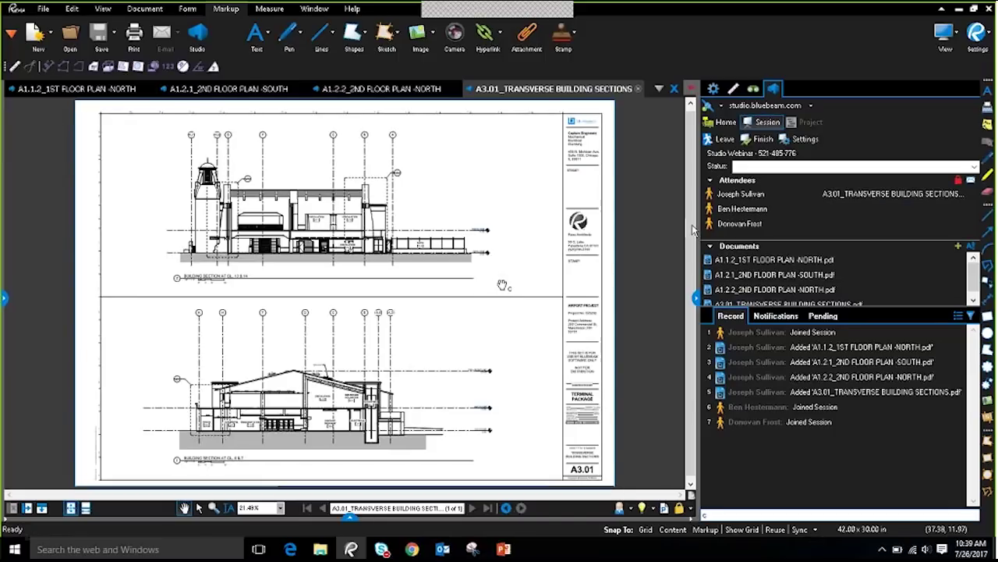
click(766, 209)
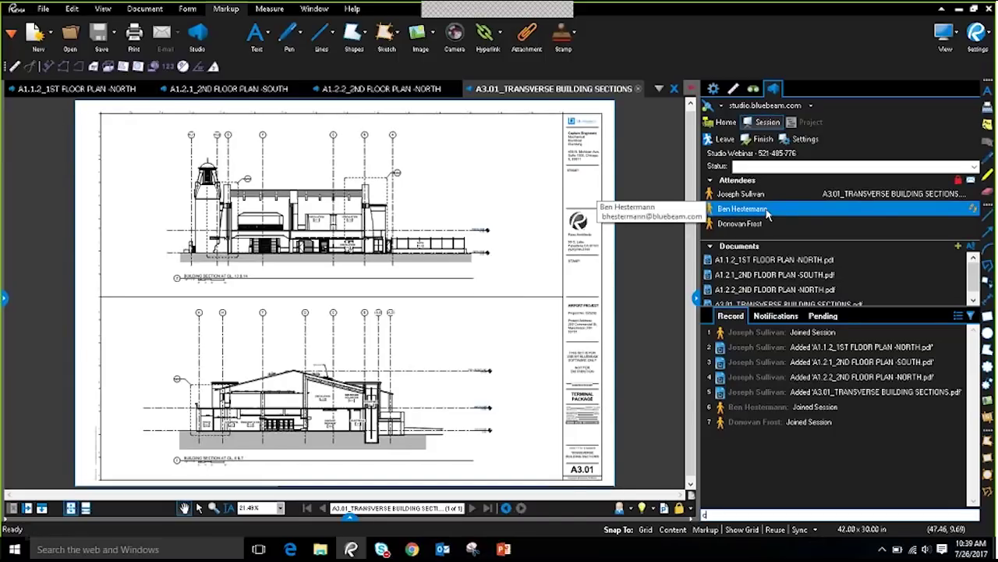
click(973, 207)
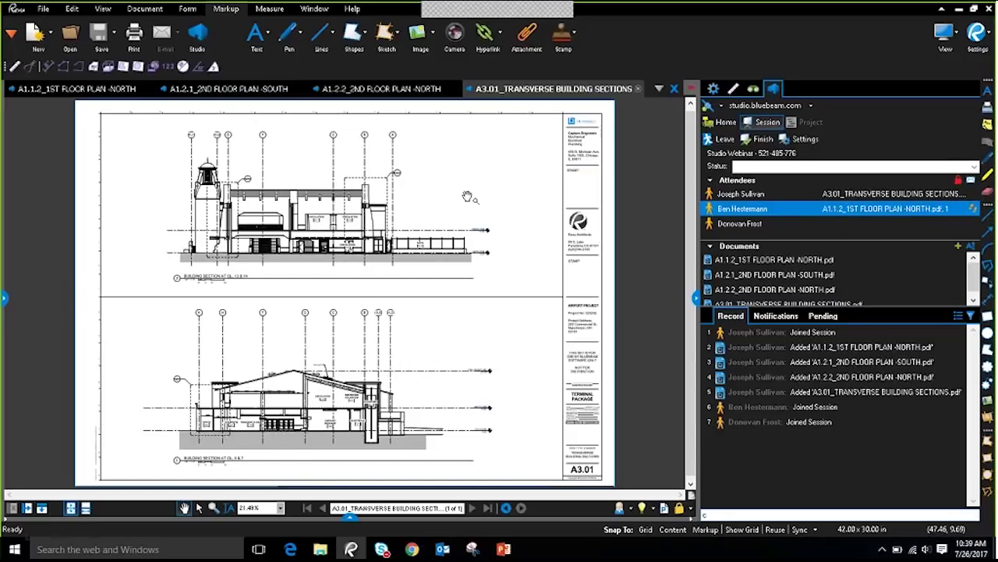
Step: Follow the attendee who is viewing the A1.1.2 1st floor plan
click(709, 224)
click(741, 193)
click(748, 208)
click(971, 209)
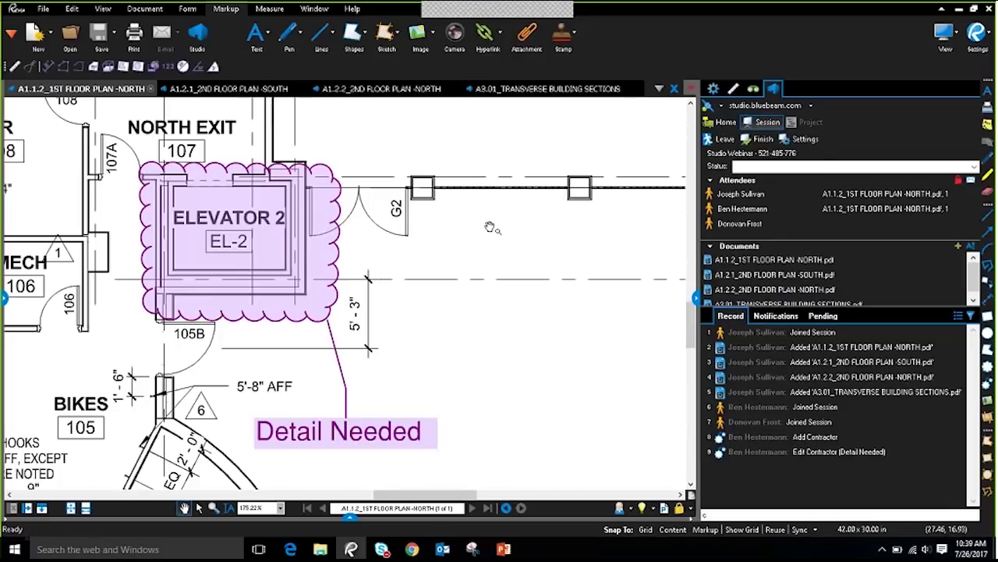
Step: Zoom out, pan to Entry, and draw a cloud around the Bikes and Entry area
scroll(491, 234, down, 4)
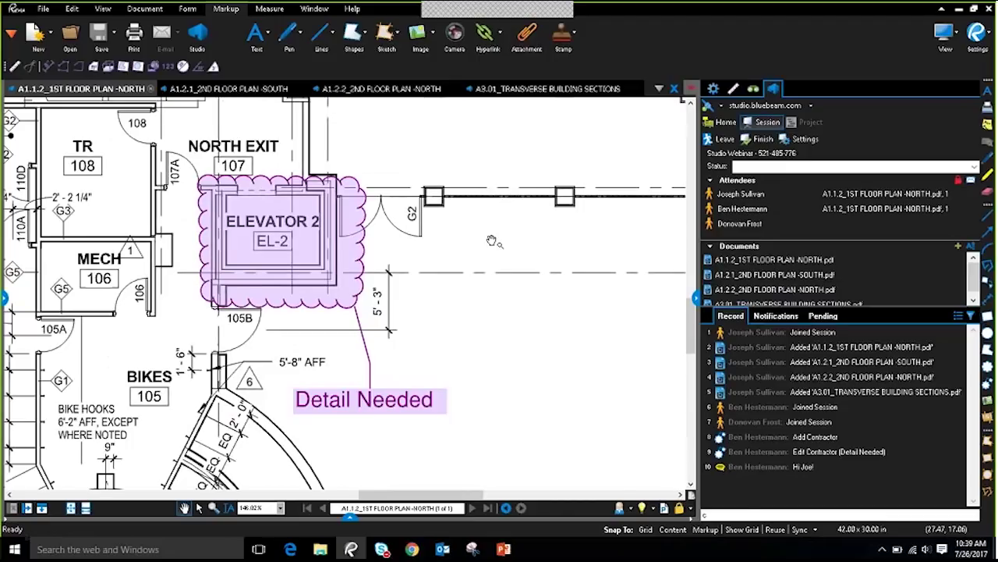
scroll(496, 242, down, 1)
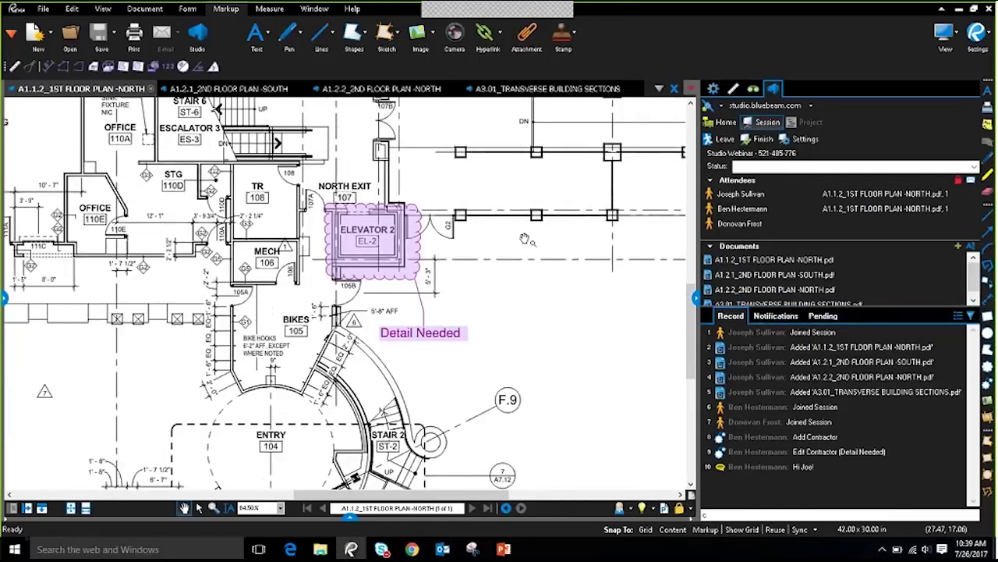
scroll(503, 213, down, 2)
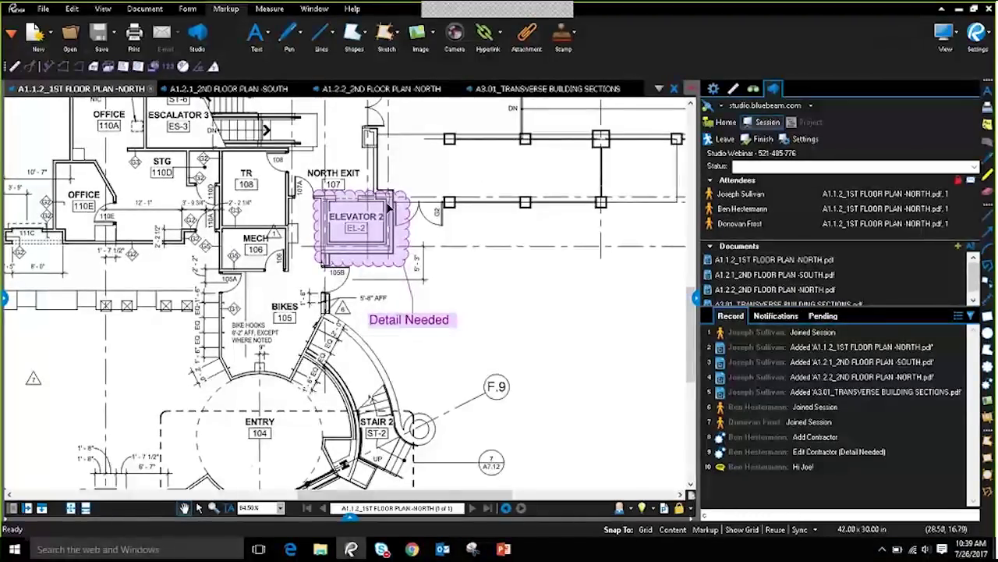
drag(541, 241, 571, 226)
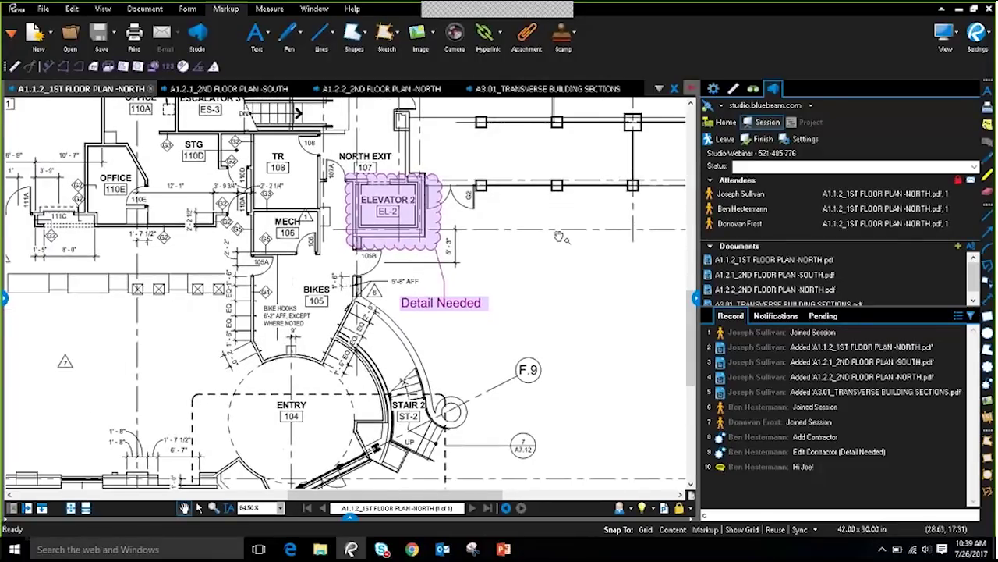
key(c)
drag(213, 321, 371, 392)
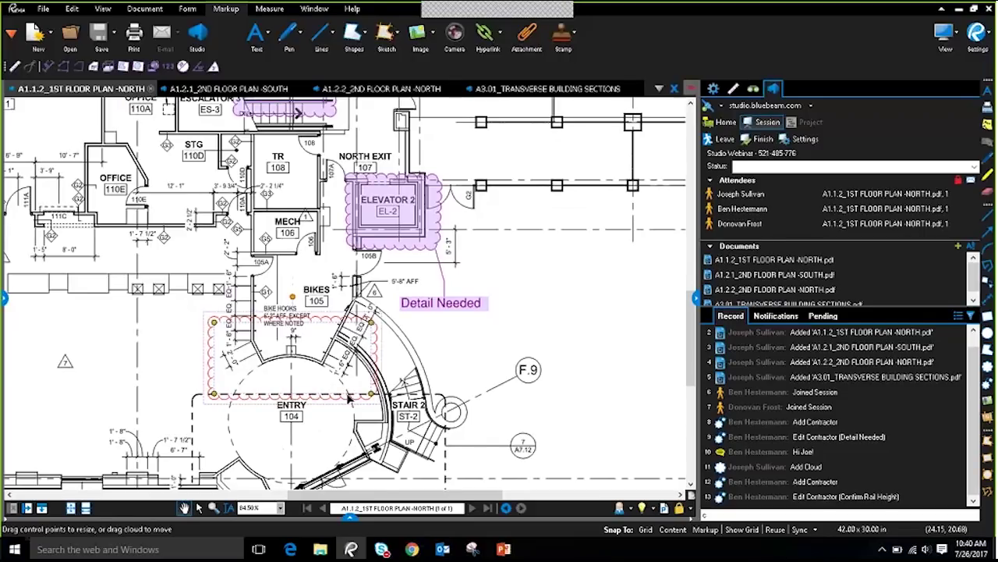
Step: Move the cloud to the Office 110E corridor, delete it, and review its Add/Move/Delete record entries
click(315, 324)
drag(315, 324, 199, 256)
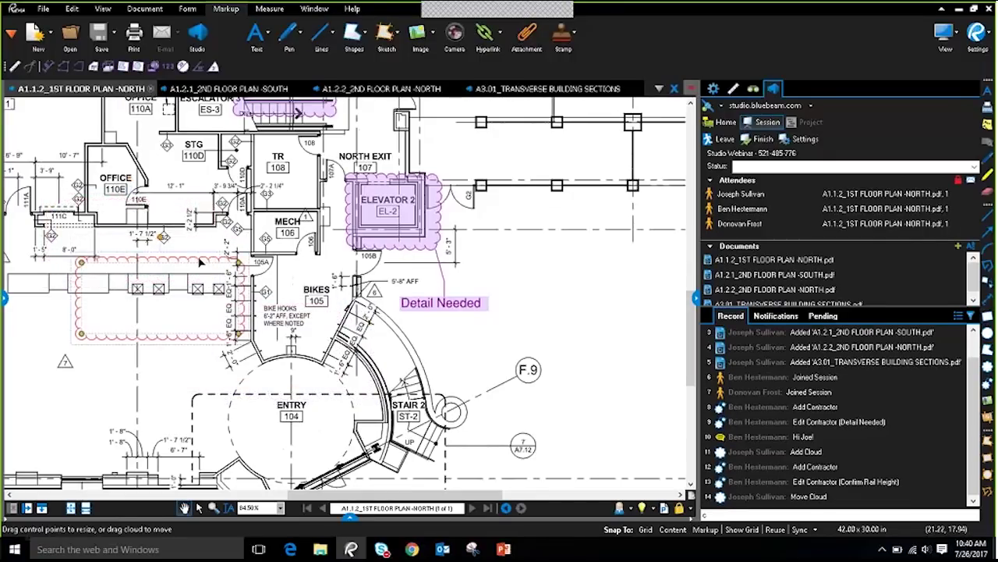
key(Delete)
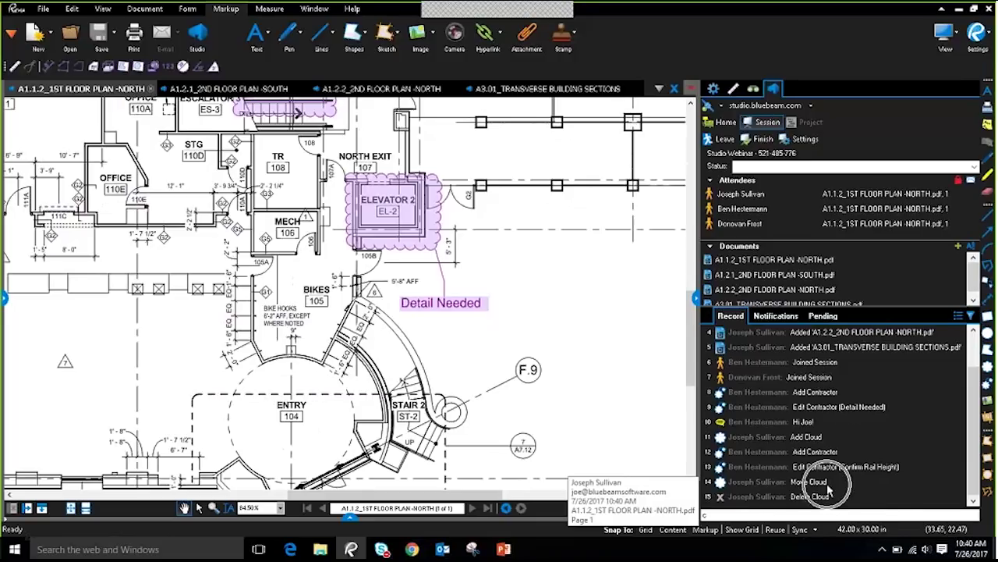
click(809, 442)
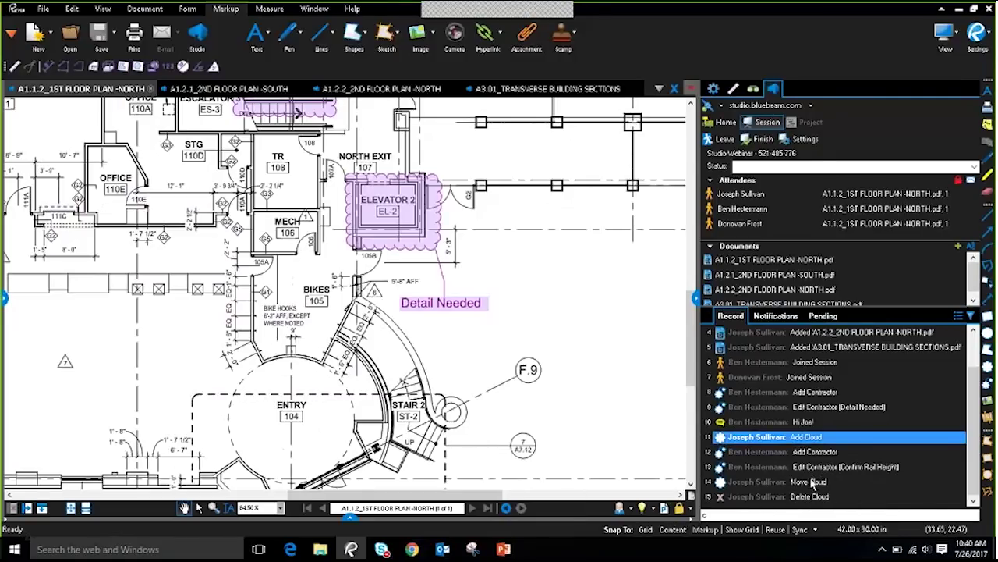
click(811, 481)
click(811, 496)
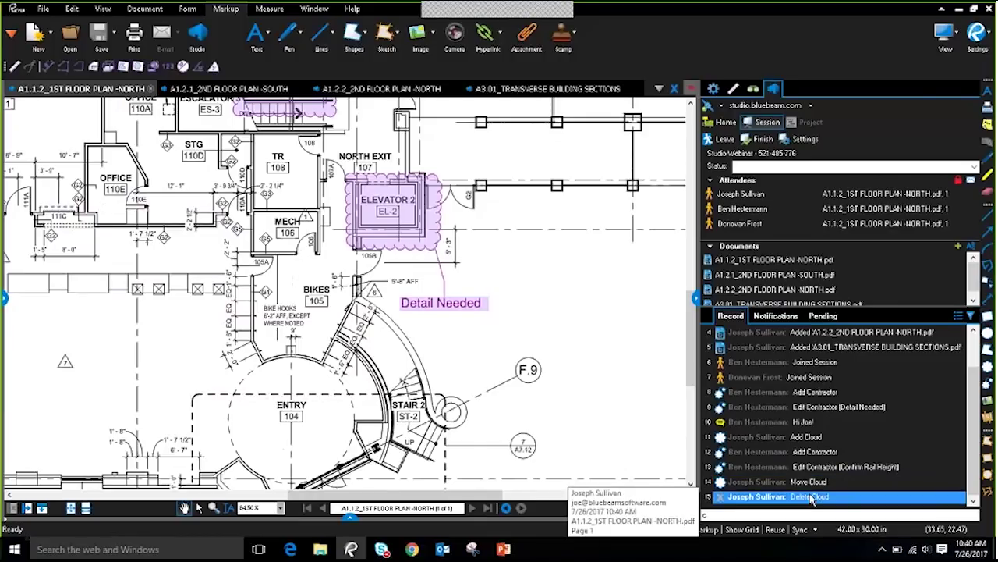
Step: Open the Elevator 2 cloud's options without choosing any, then select the Detail Needed callout
click(400, 212)
right_click(400, 212)
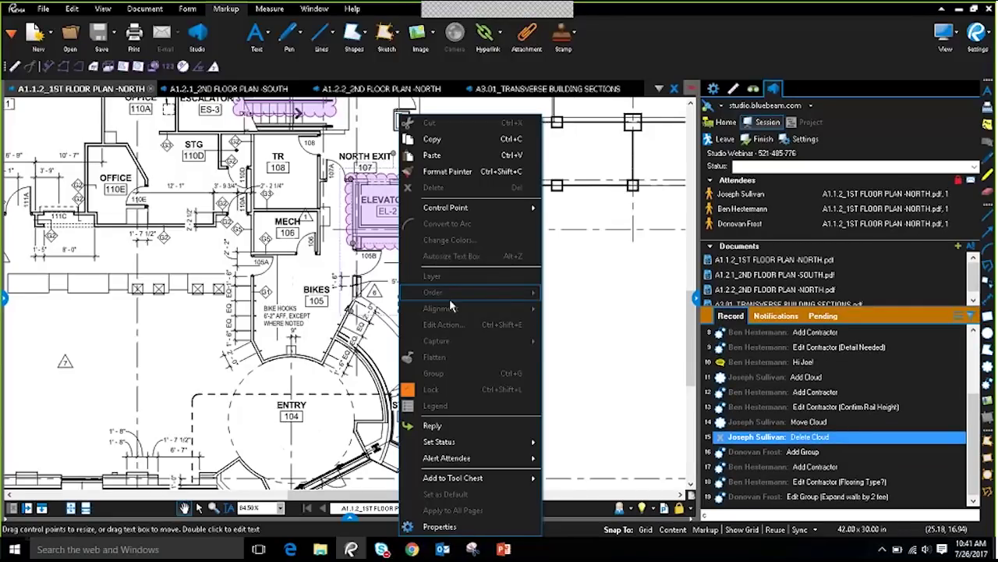
key(Escape)
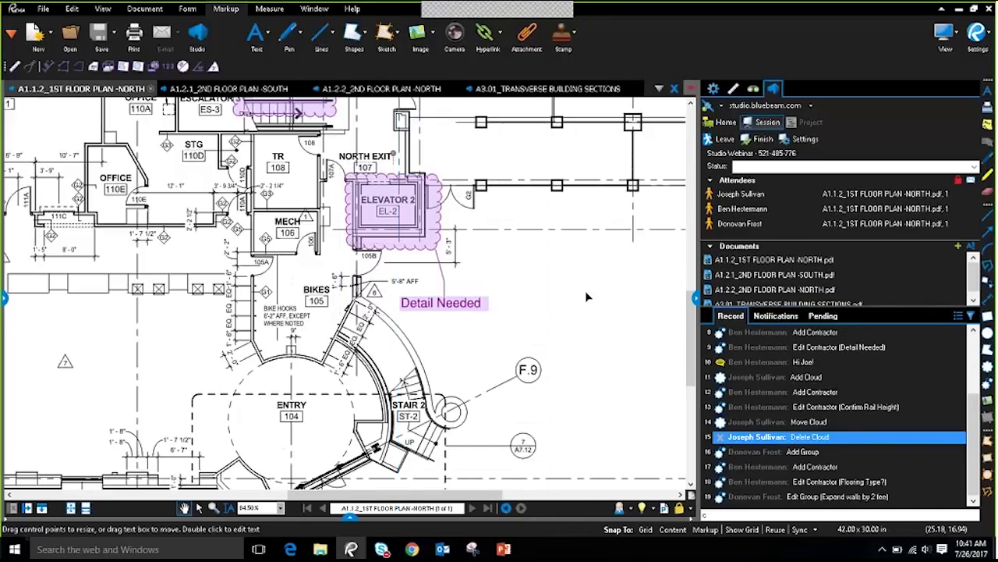
click(428, 306)
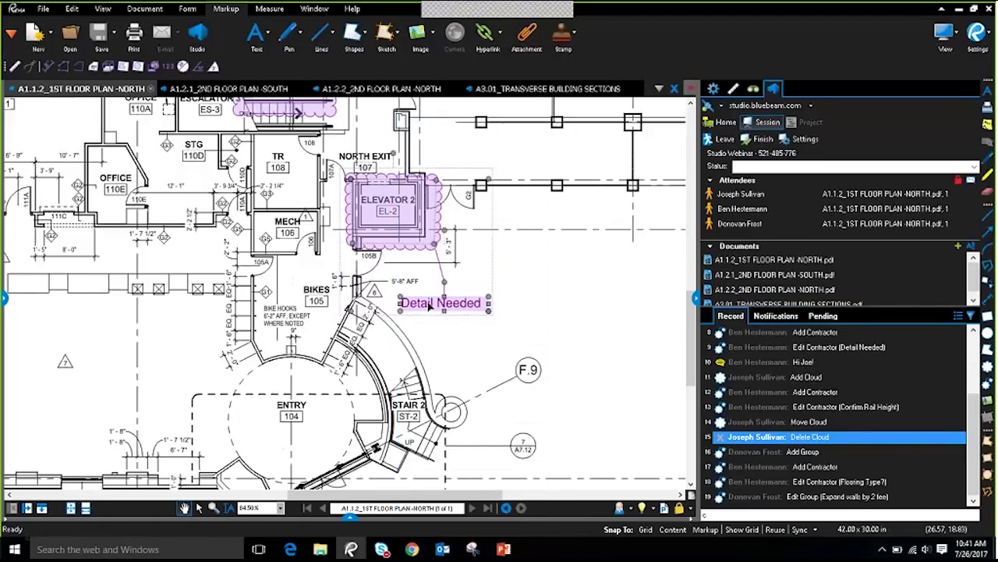
Step: Reply 'Rail height 36"' to the Confirm Rail Height markup
scroll(428, 307, down, 2)
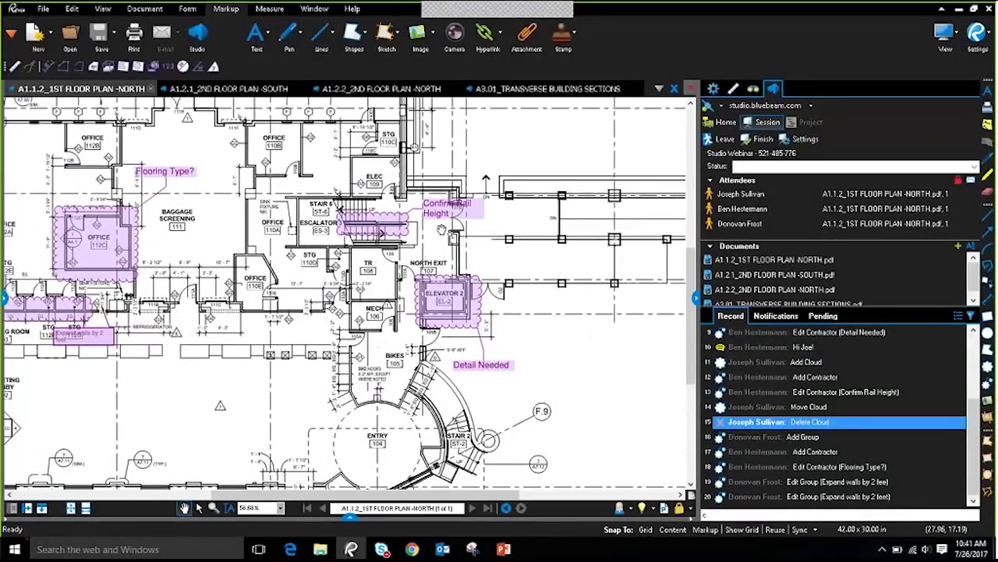
scroll(442, 230, up, 3)
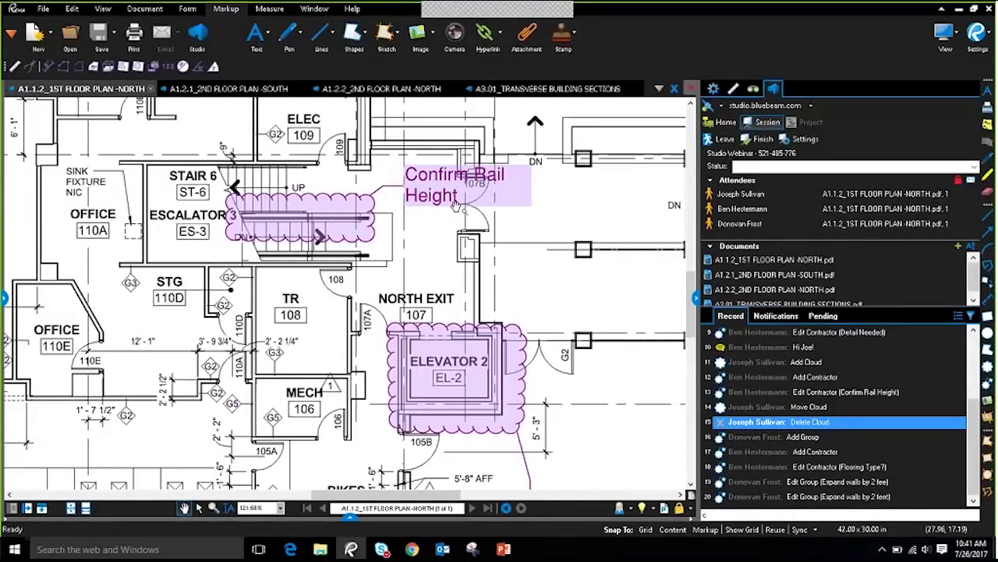
right_click(458, 201)
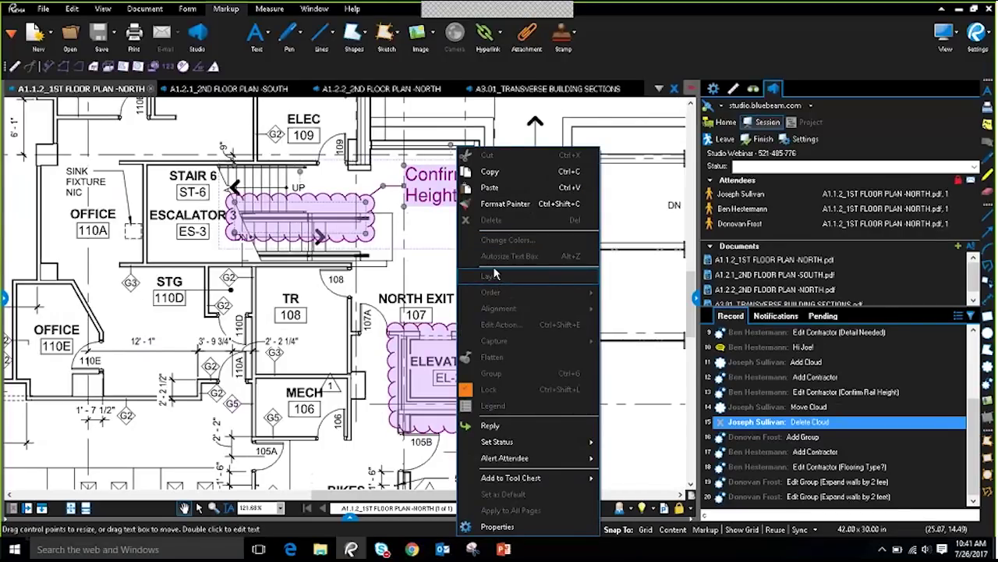
click(489, 425)
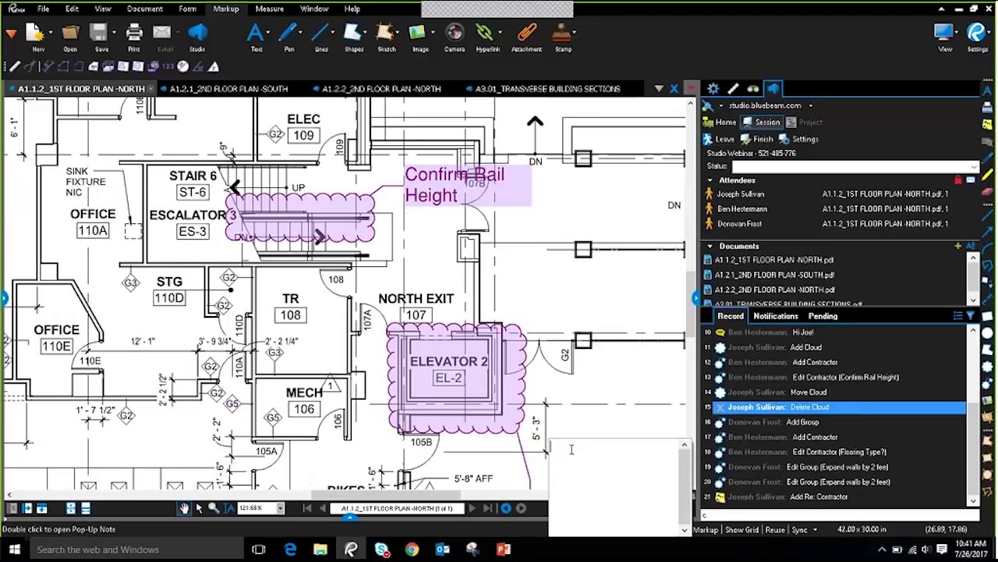
text(Rail Heig)
key(BackSpace)
key(BackSpace)
key(BackSpace)
text(eight )
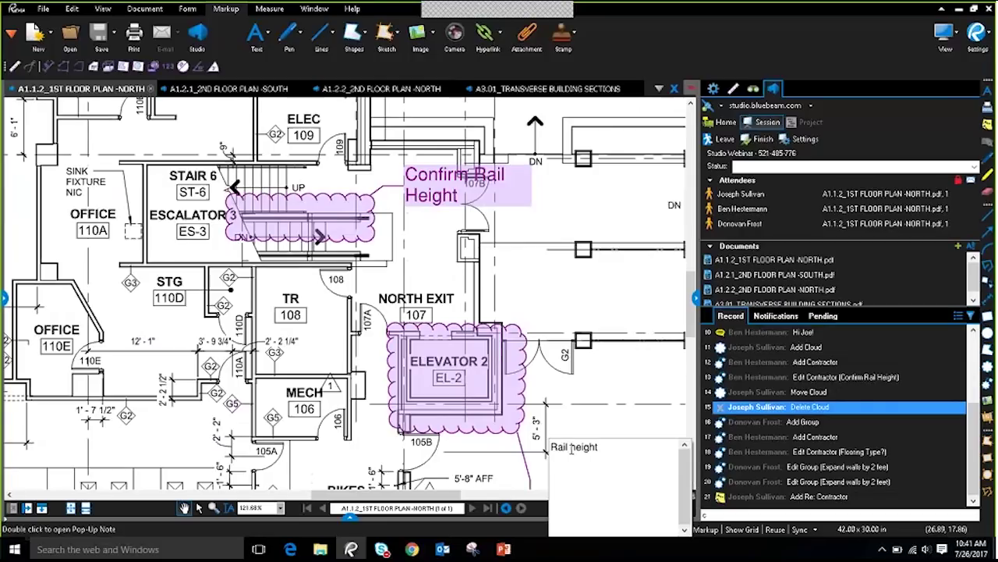
text(36")
mouse_move(587, 335)
mouse_down()
mouse_move(593, 343)
mouse_move(506, 179)
mouse_move(487, 175)
mouse_up()
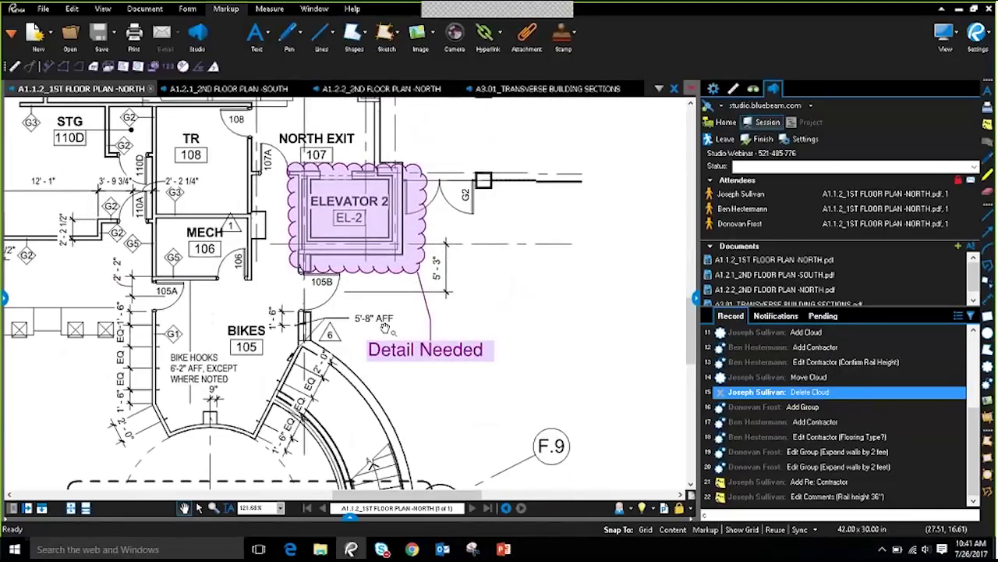
Step: Locate the reply in the Markups List, then collapse the list
click(349, 521)
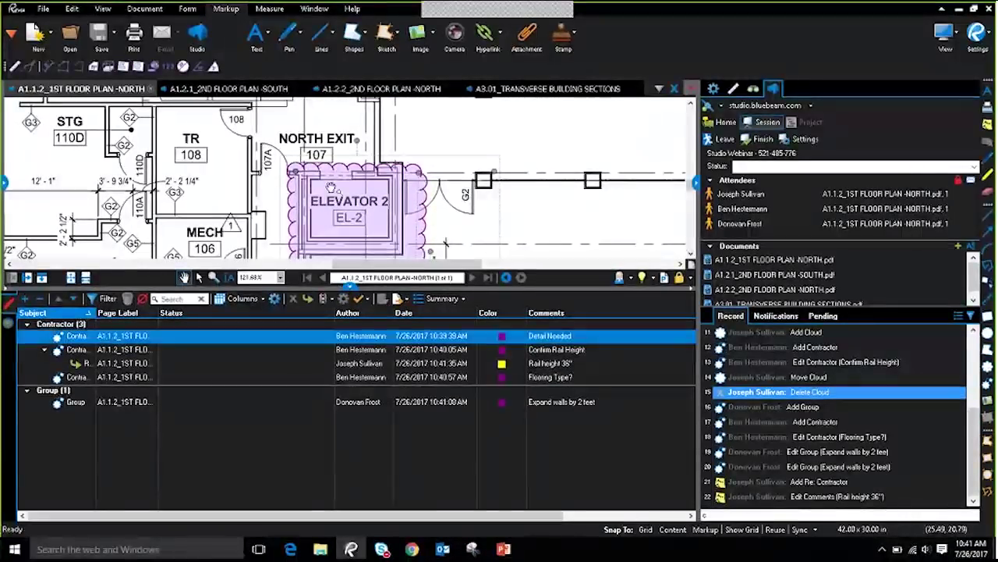
click(78, 363)
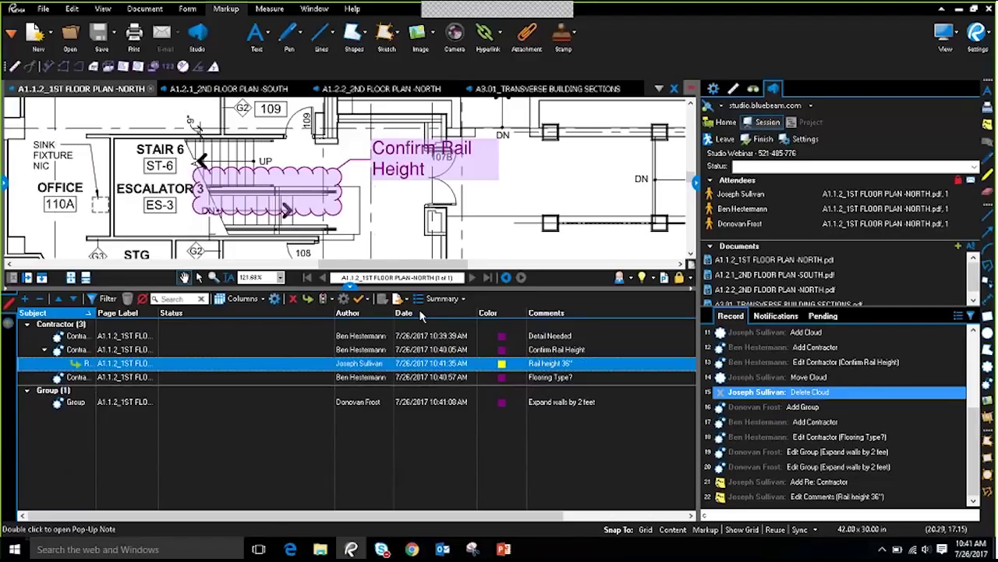
click(349, 288)
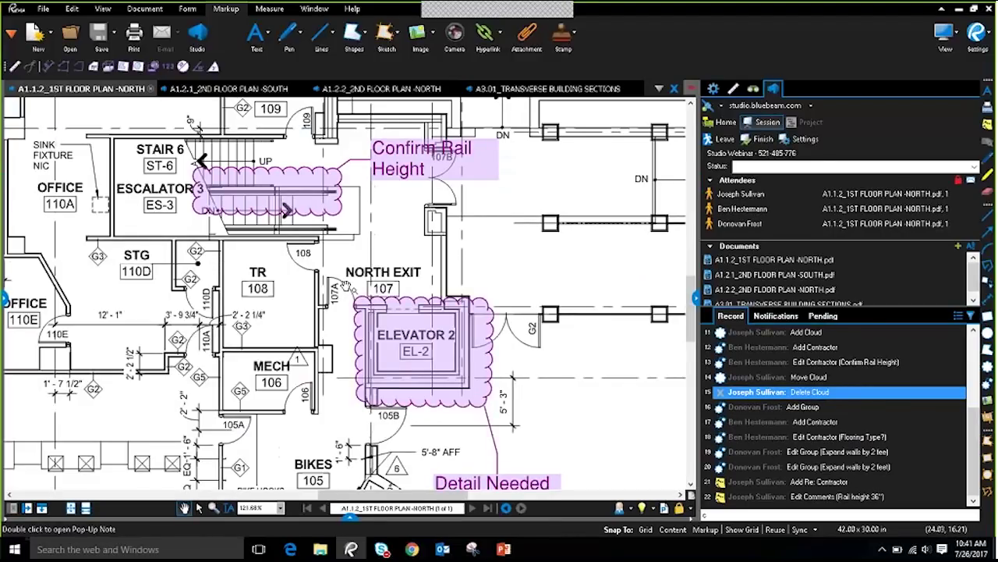
Step: Write a greeting to an attendee in the Studio Session chat box
scroll(530, 283, down, 2)
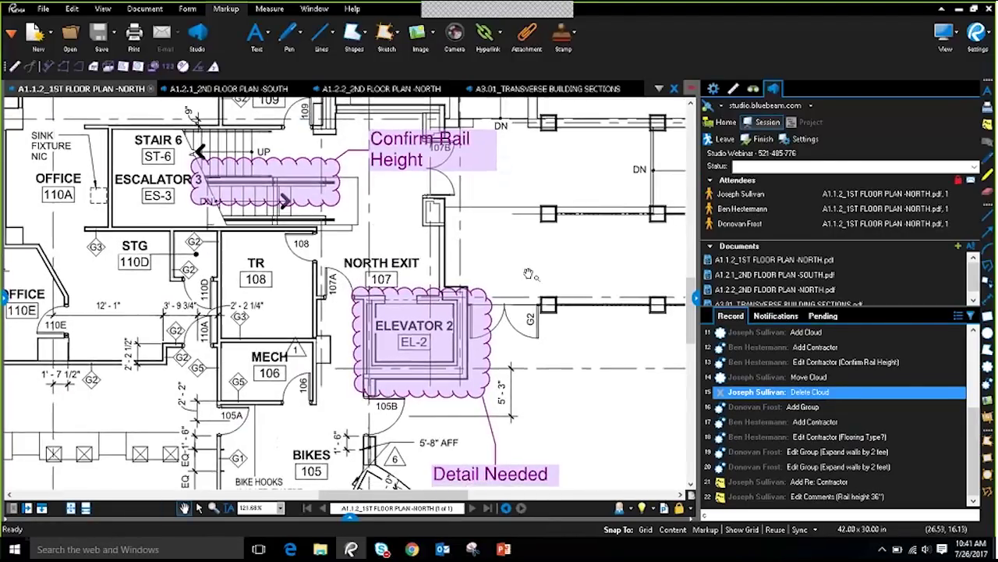
drag(975, 427, 987, 378)
mouse_move(800, 425)
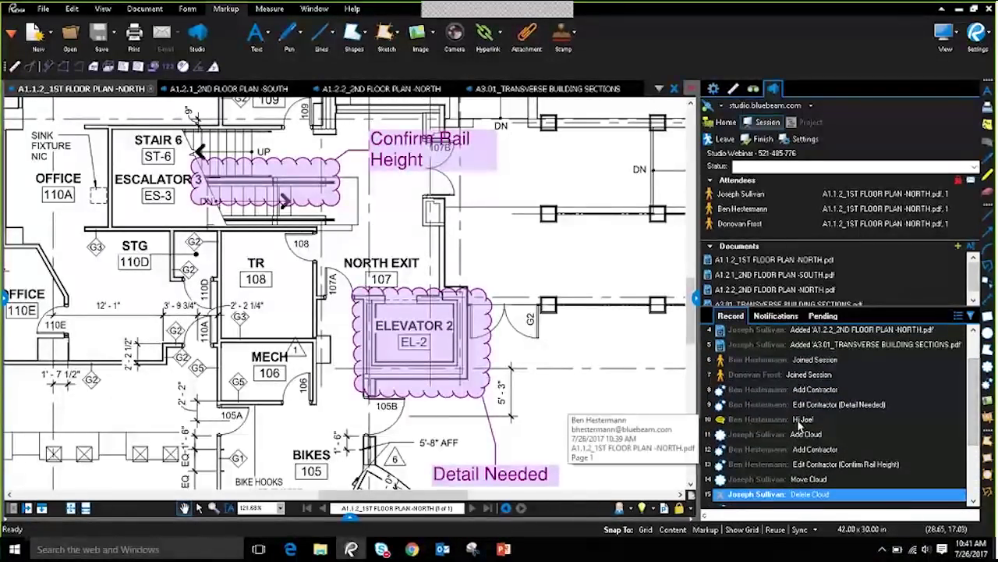
click(787, 514)
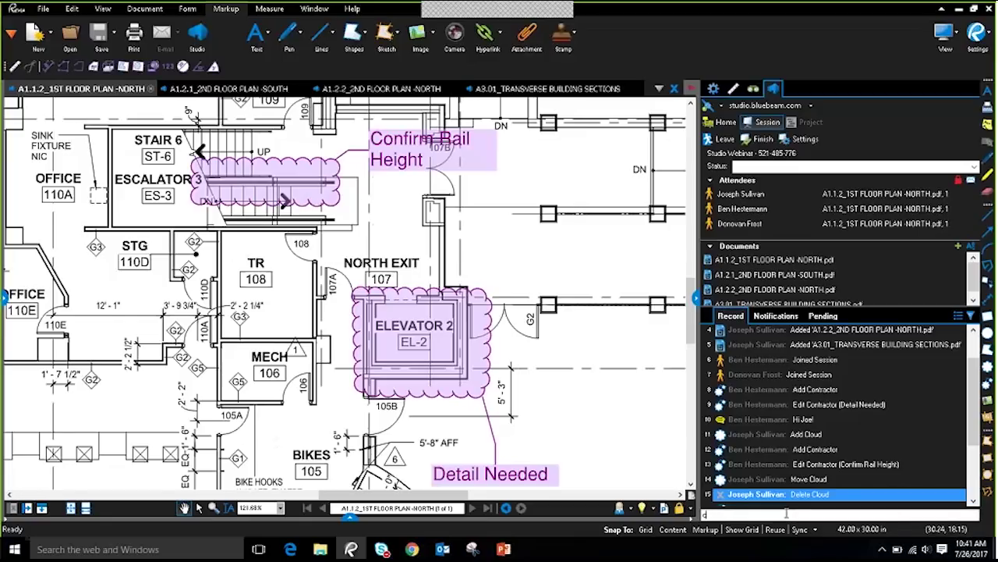
text(Hi Donovan)
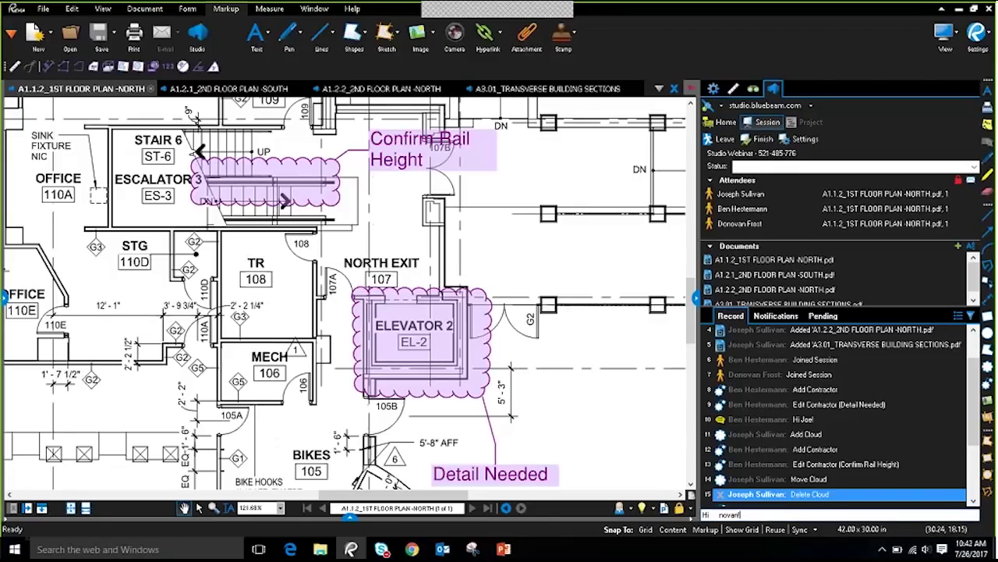
key(ctrl+BackSpace)
key(ctrl+BackSpace)
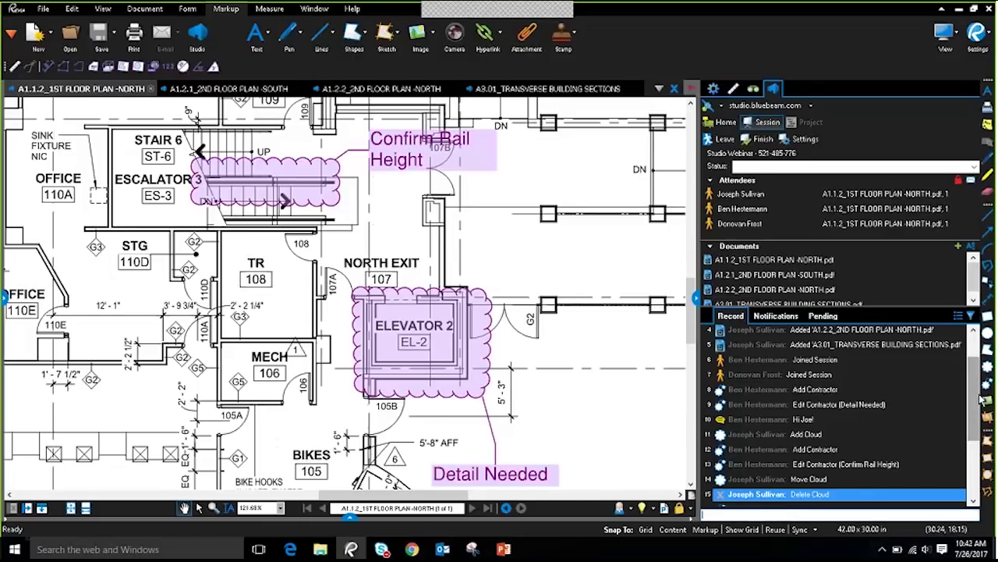
Step: Reopen the Markups List below the drawing
scroll(979, 451, down, 3)
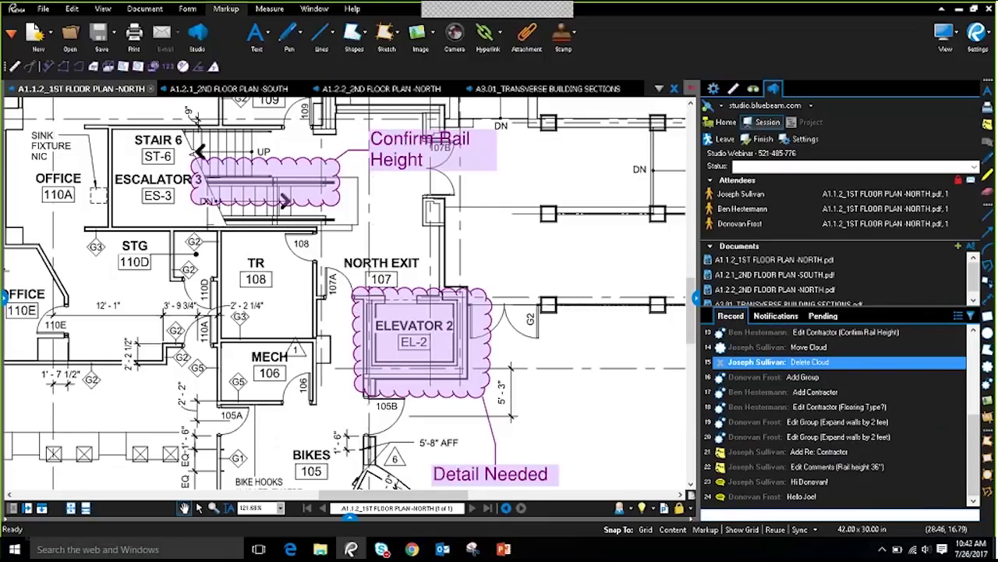
mouse_move(761, 337)
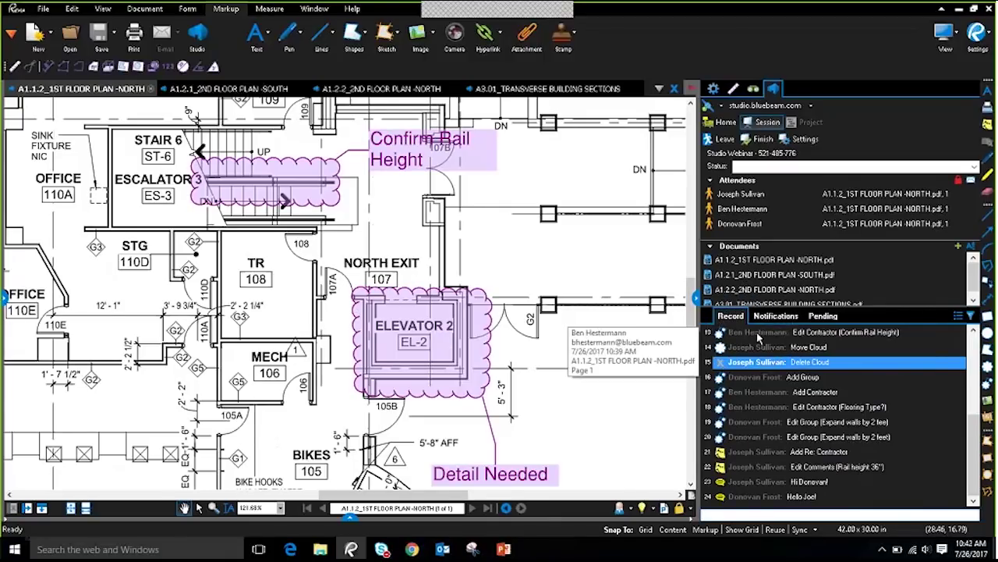
click(348, 519)
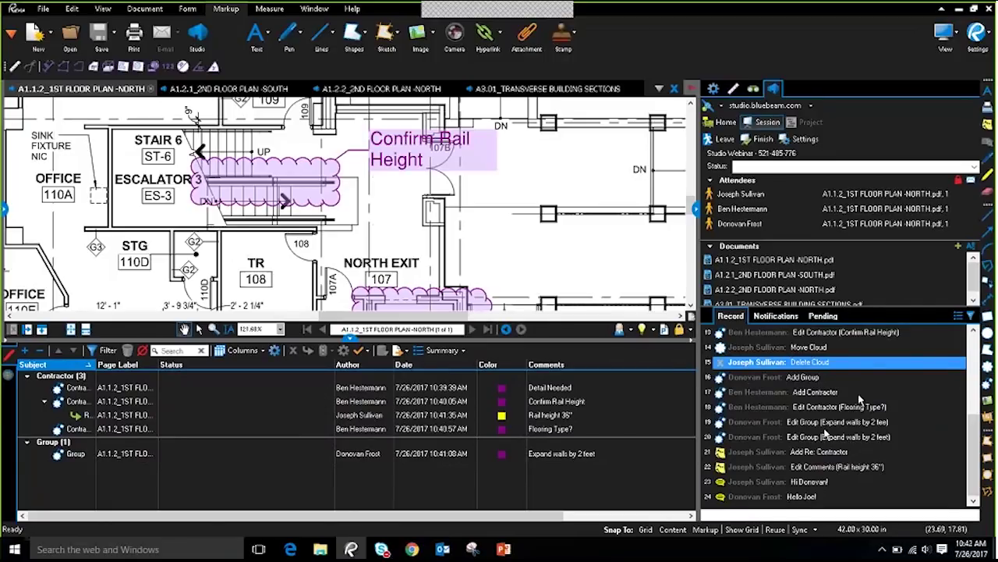
Step: Filter the session record by Chat, Markup, Document, Attendee and Alert in turn, then close the filter
mouse_move(843, 379)
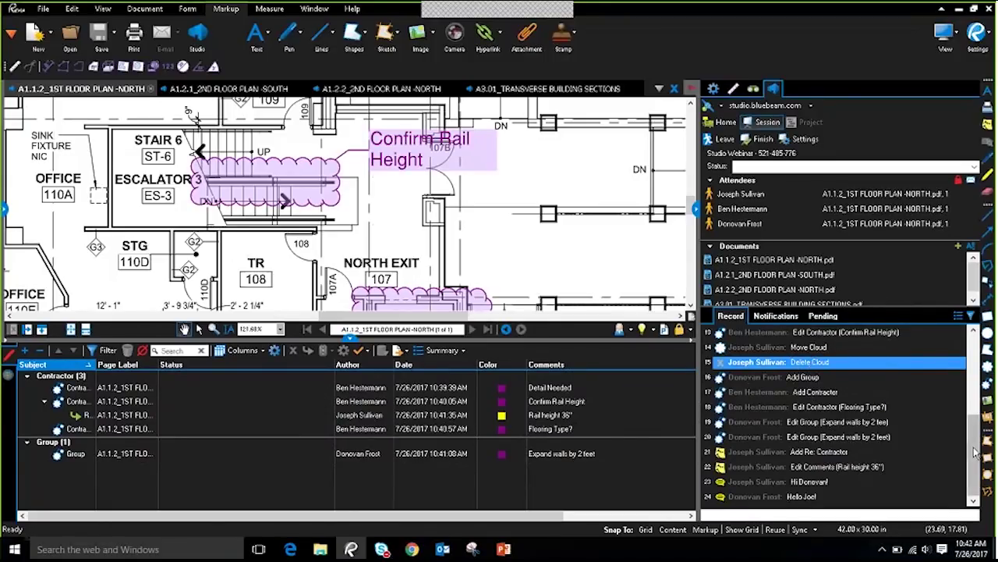
mouse_move(976, 451)
mouse_down()
mouse_move(976, 425)
mouse_move(976, 468)
mouse_up()
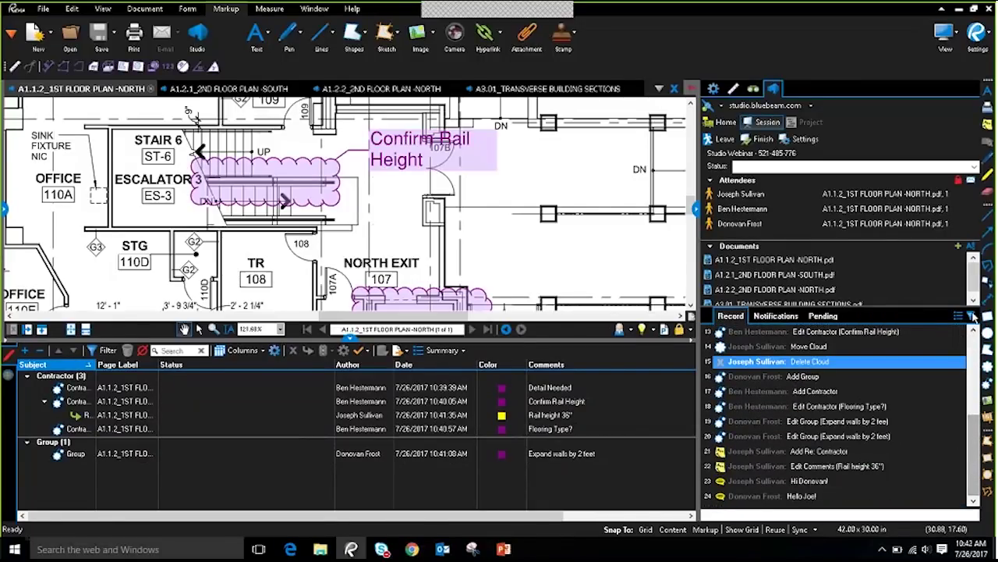
click(972, 316)
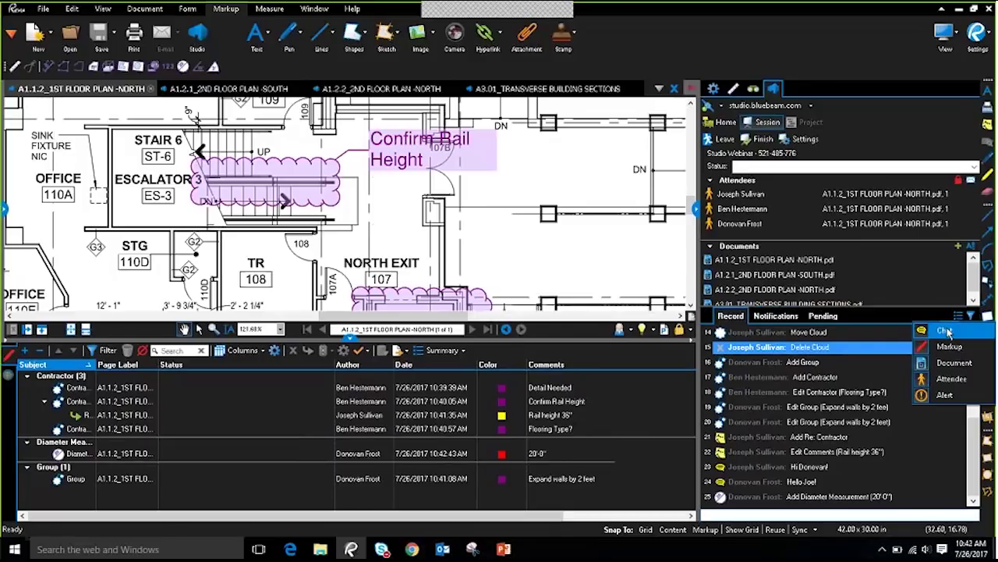
click(946, 333)
click(949, 348)
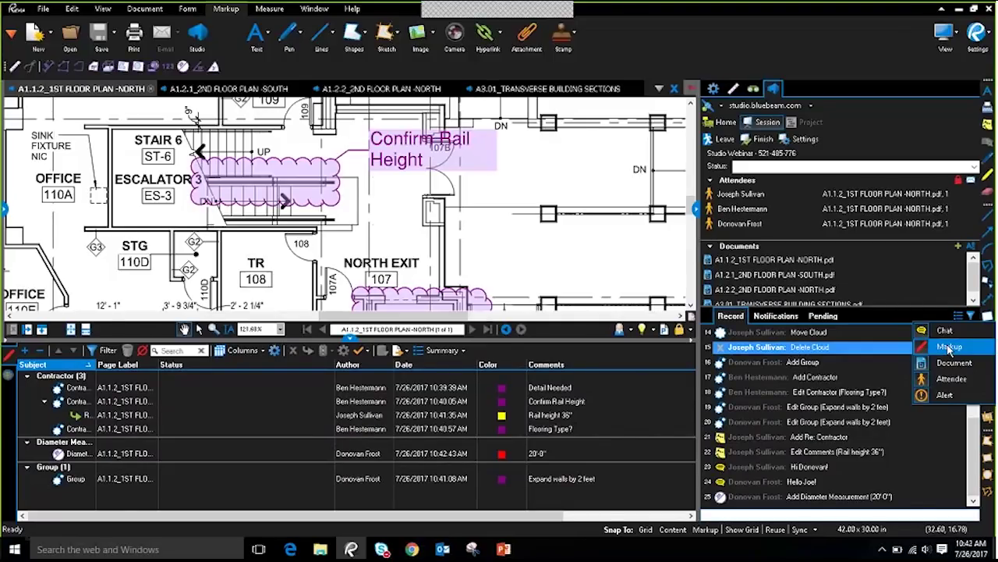
click(945, 361)
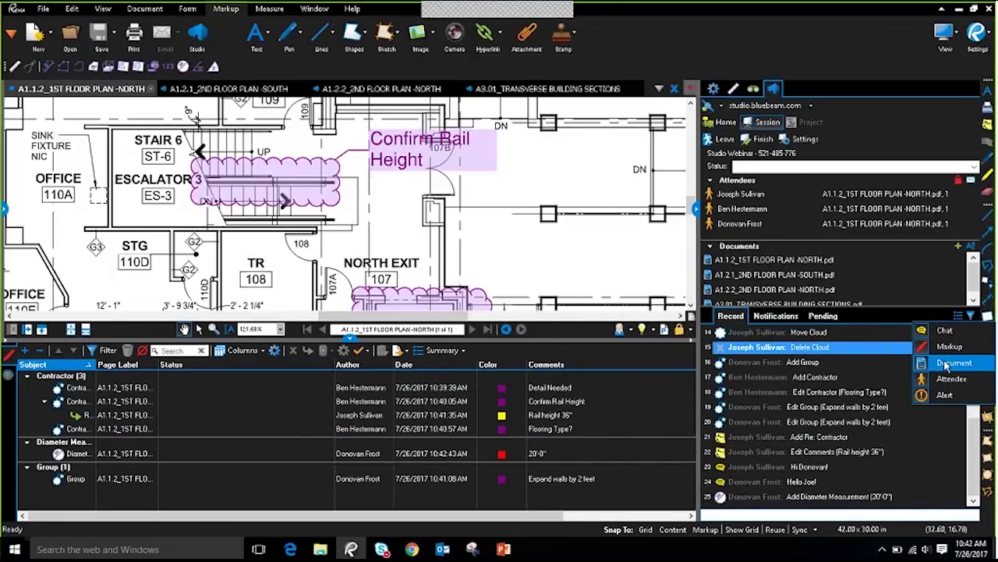
click(953, 380)
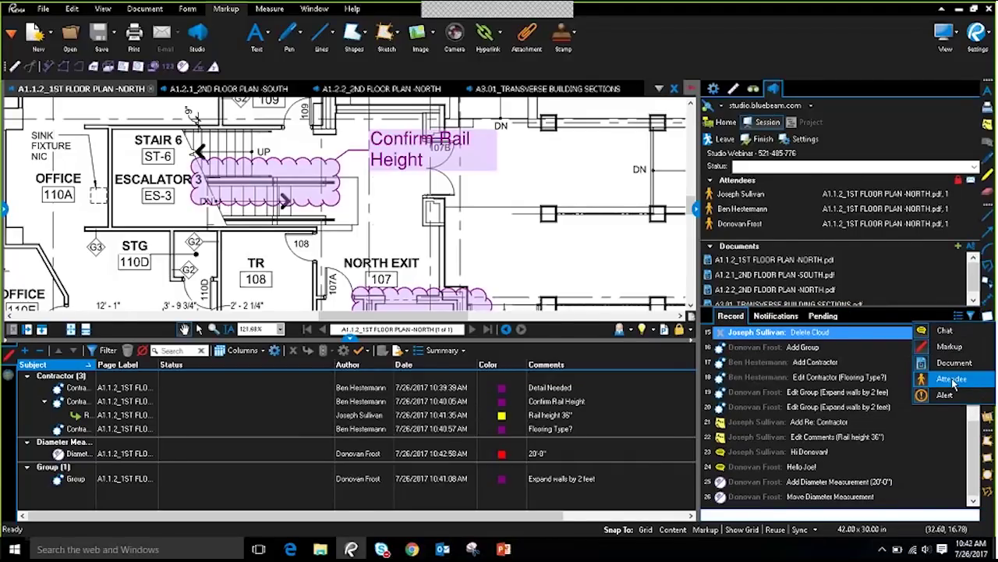
click(947, 396)
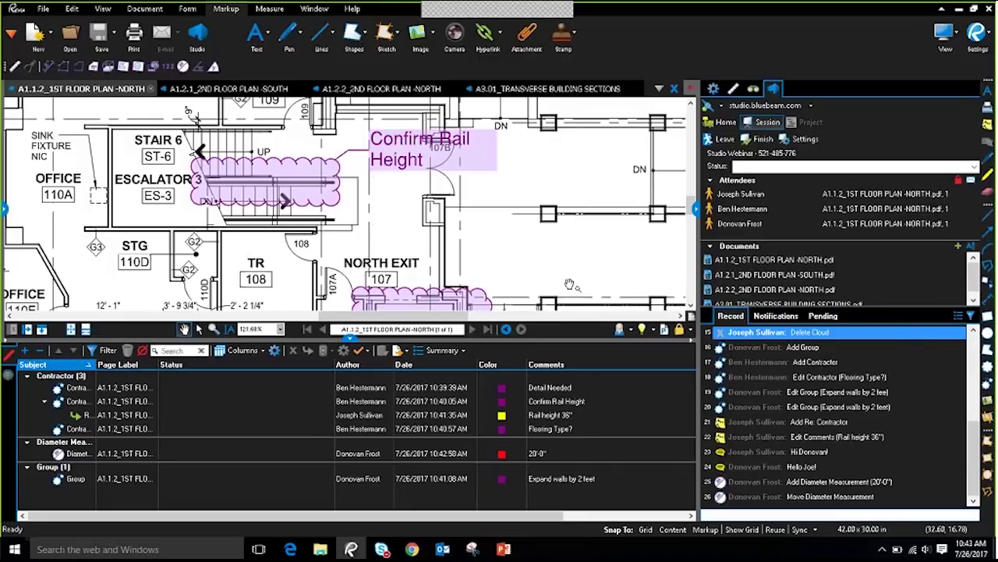
key(alt+l)
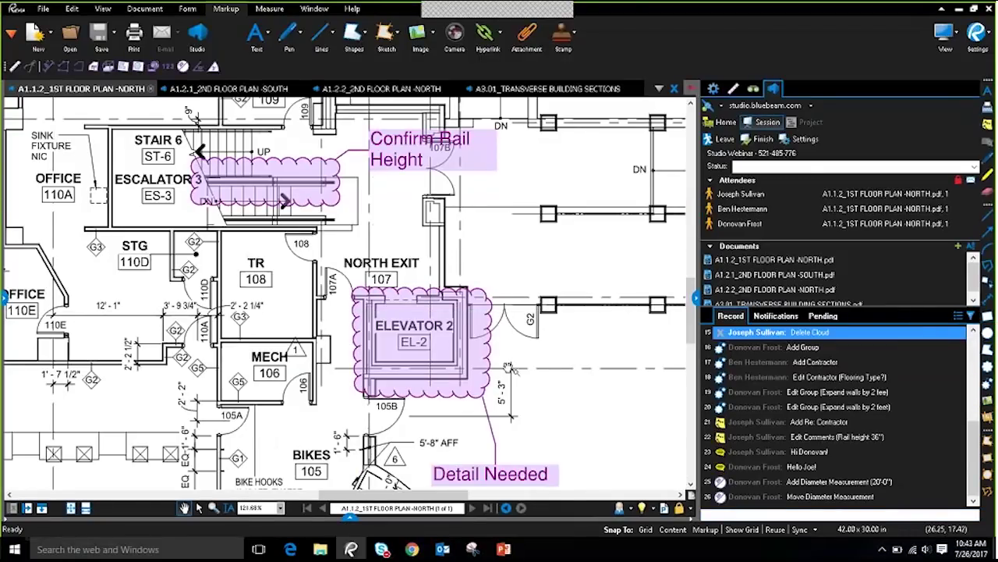
Step: Pan the floor plan and draw a cloud around a row of mid-plan fixtures
scroll(508, 368, down, 4)
drag(328, 410, 384, 339)
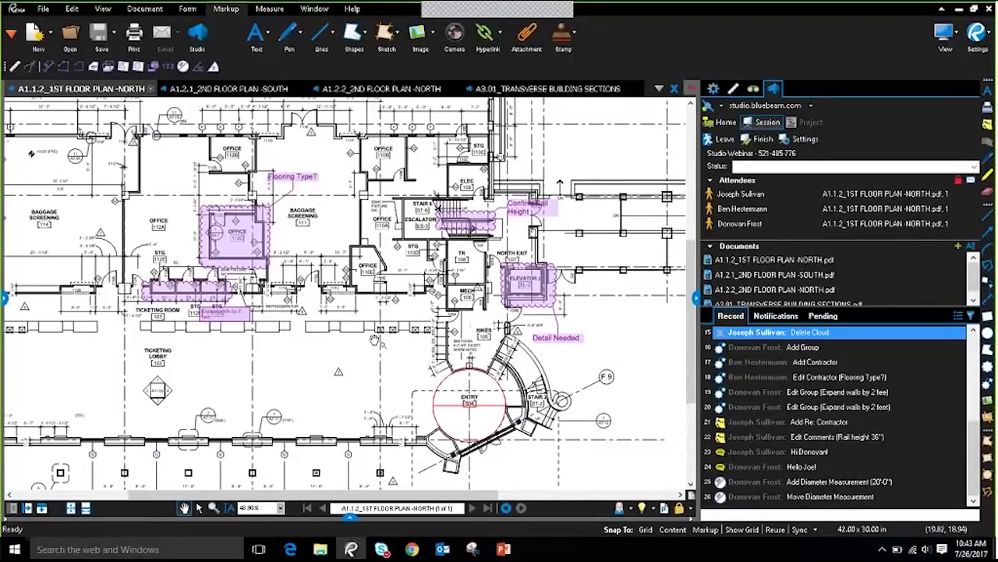
key(c)
drag(299, 313, 412, 345)
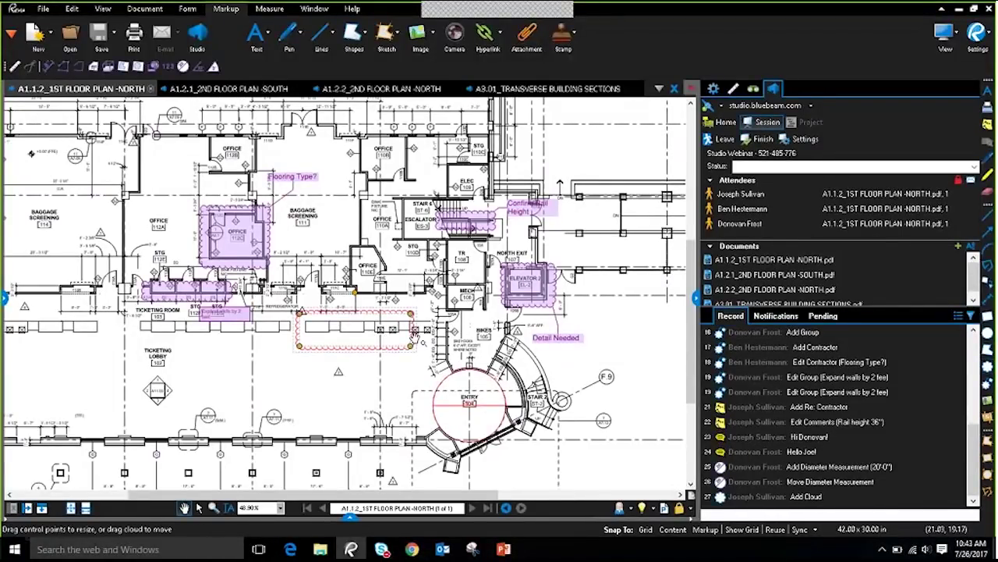
Step: Alert the Admin group and other attendees about the cloud, then check Notifications
right_click(411, 333)
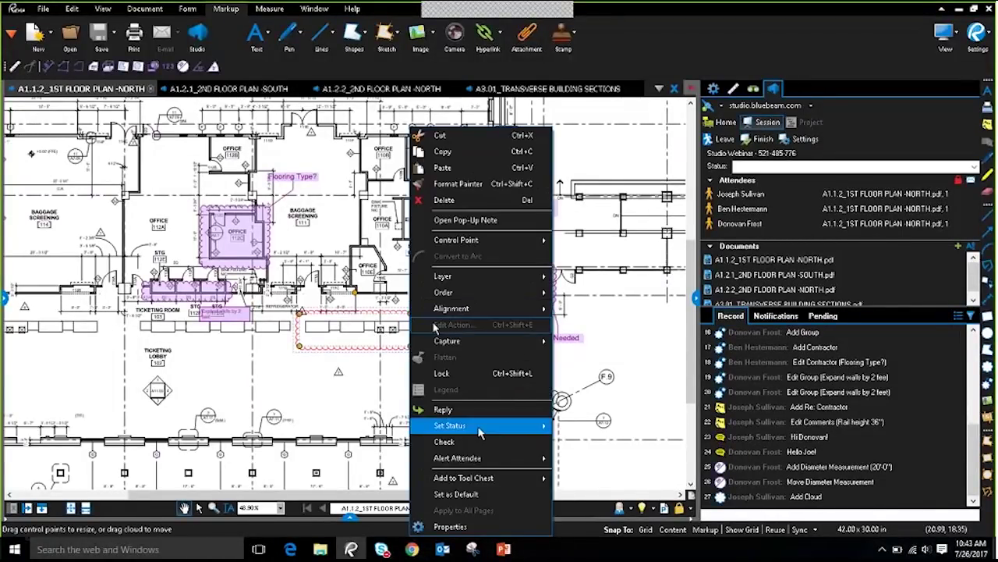
mouse_move(483, 457)
click(591, 461)
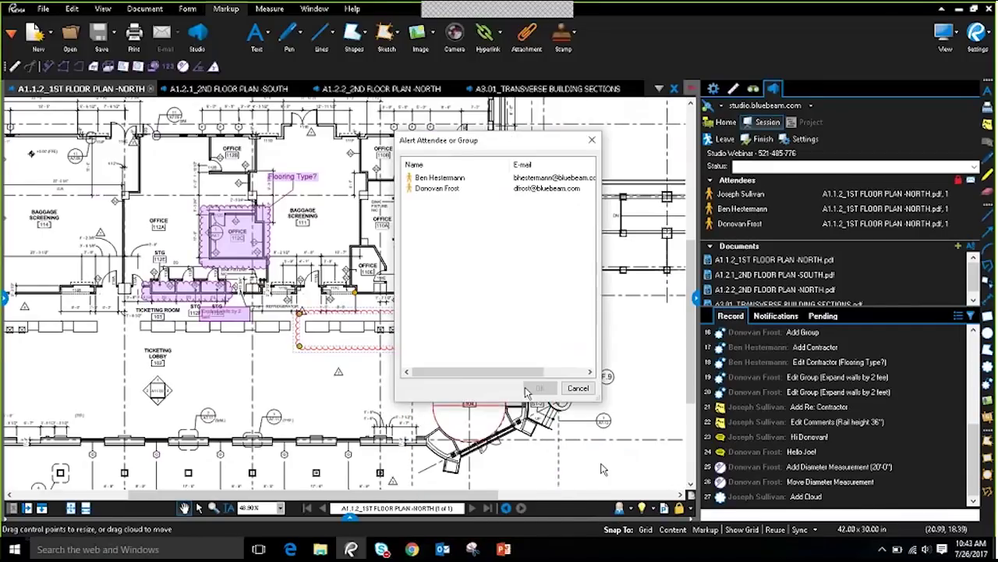
click(441, 179)
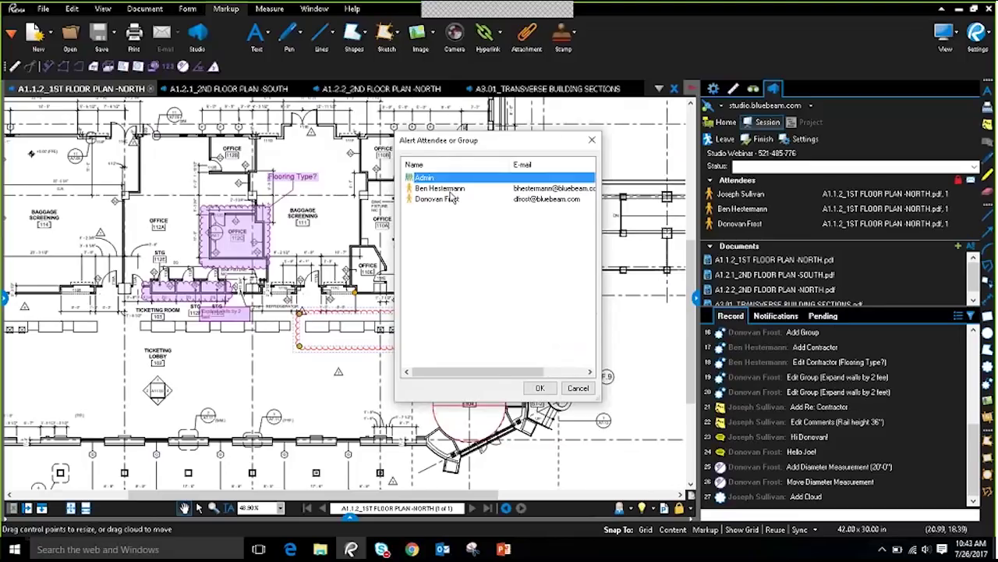
shift+click(452, 198)
click(540, 388)
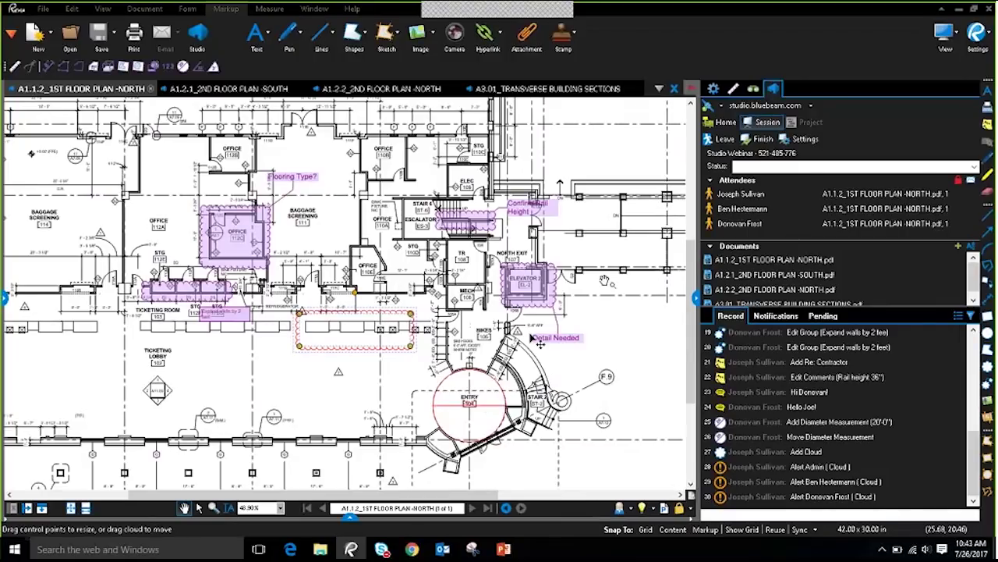
click(780, 316)
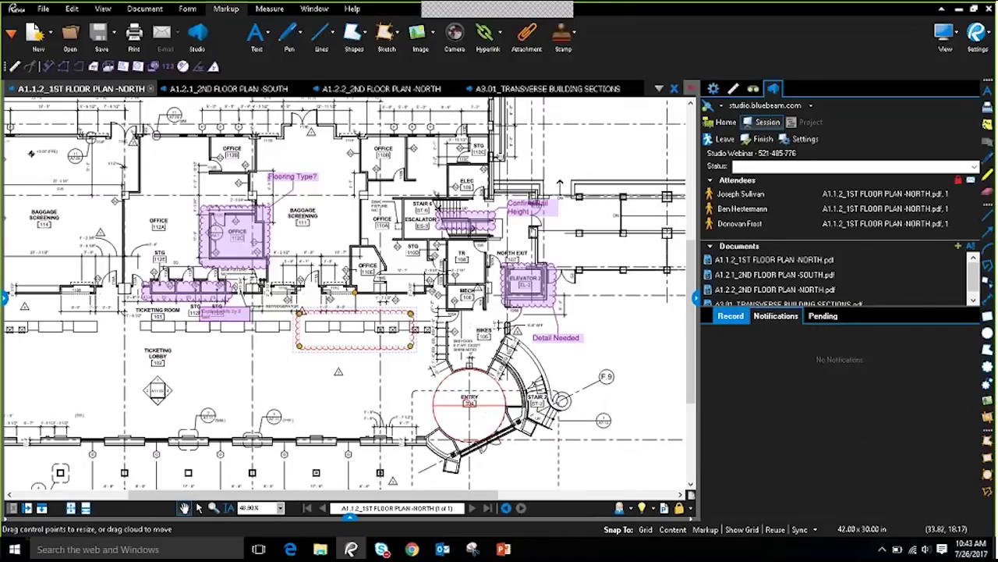
click(743, 316)
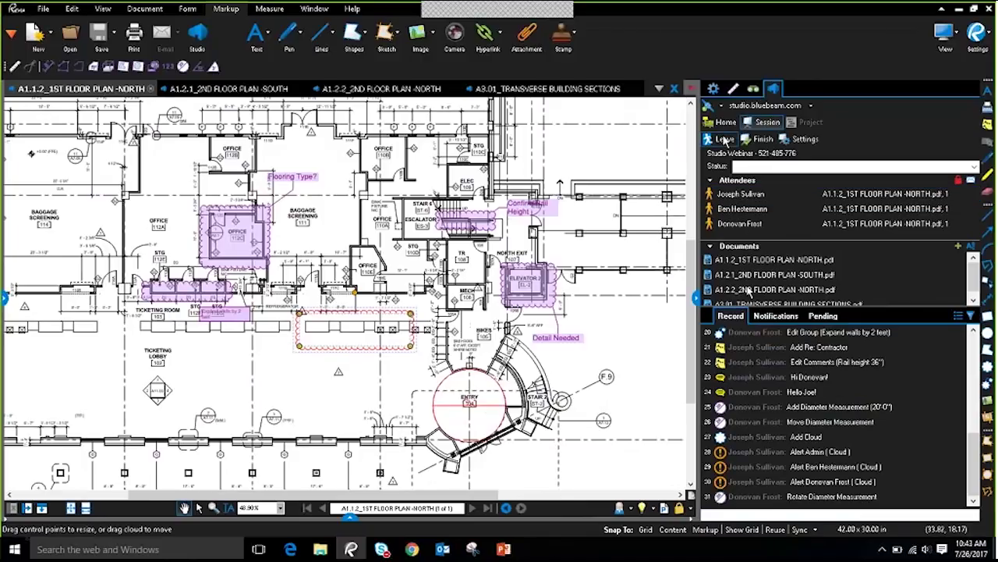
click(725, 141)
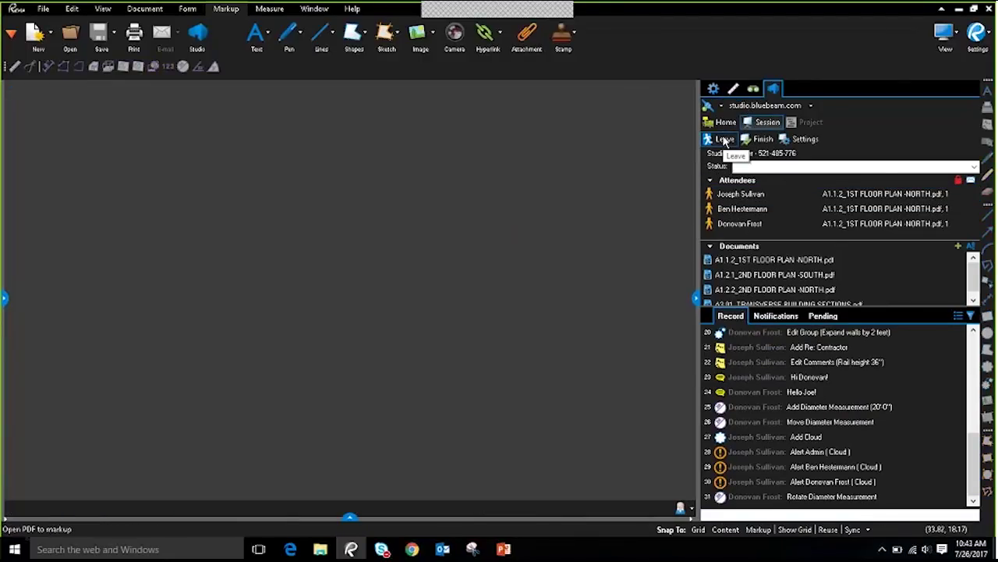
click(784, 183)
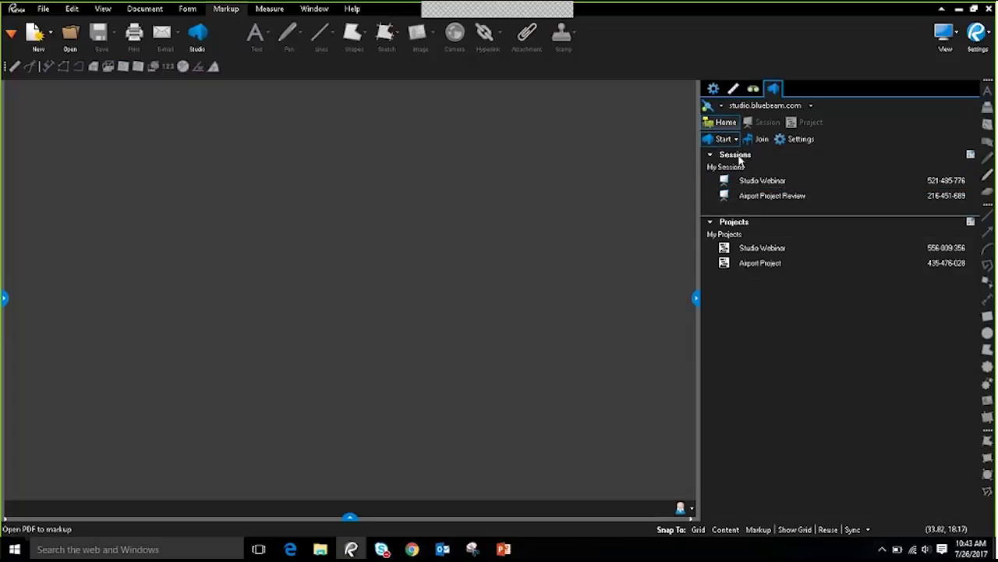
double_click(768, 182)
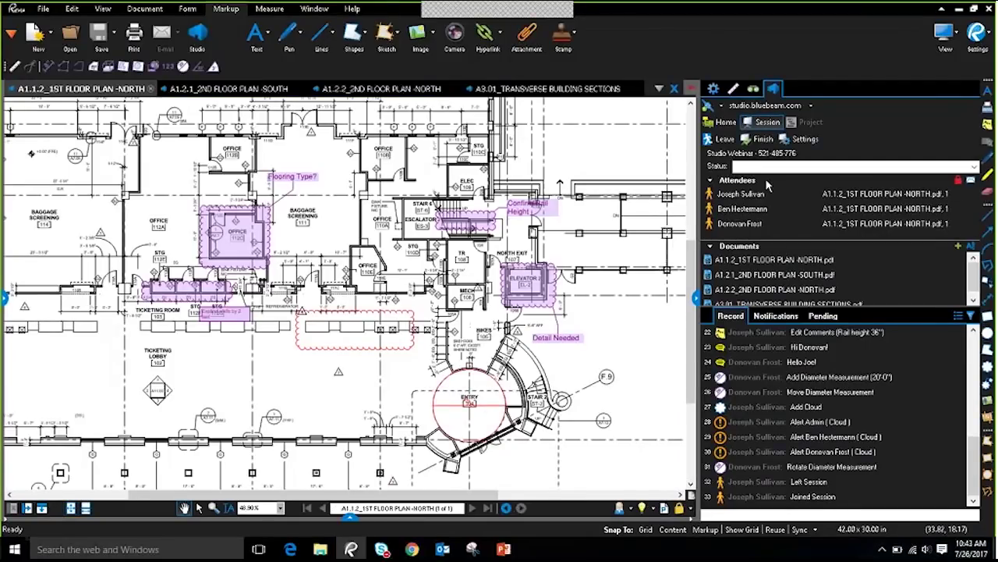
click(818, 425)
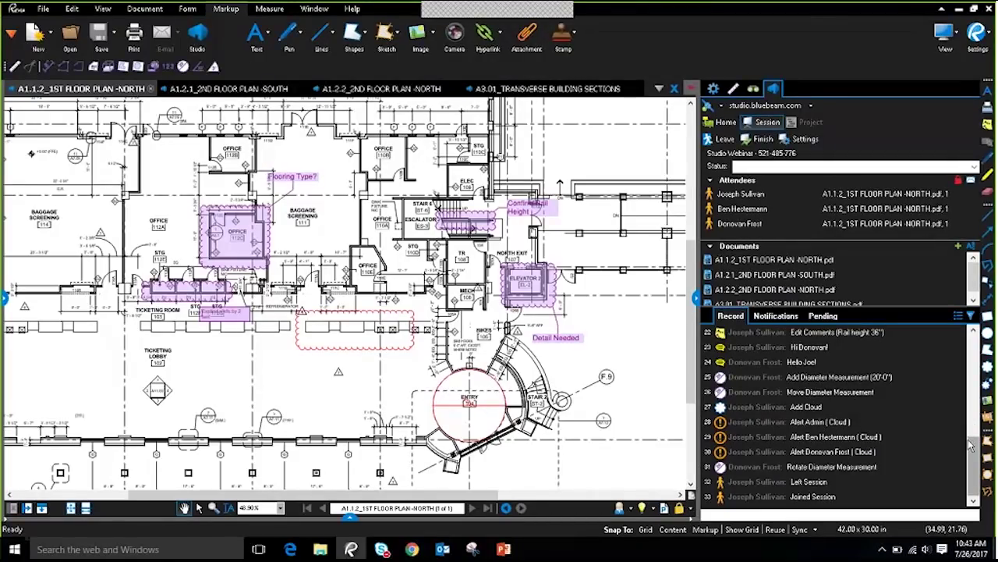
click(773, 316)
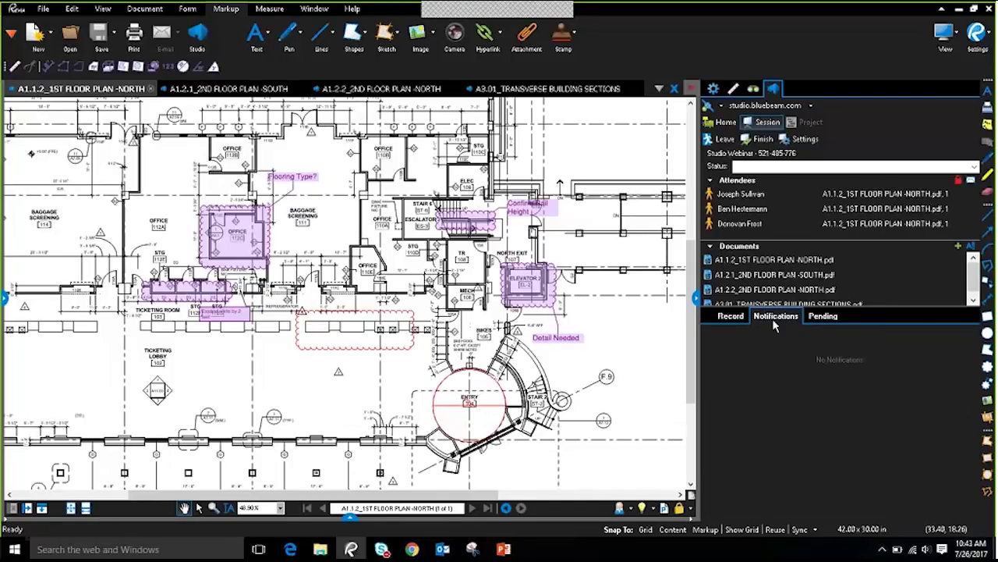
click(732, 317)
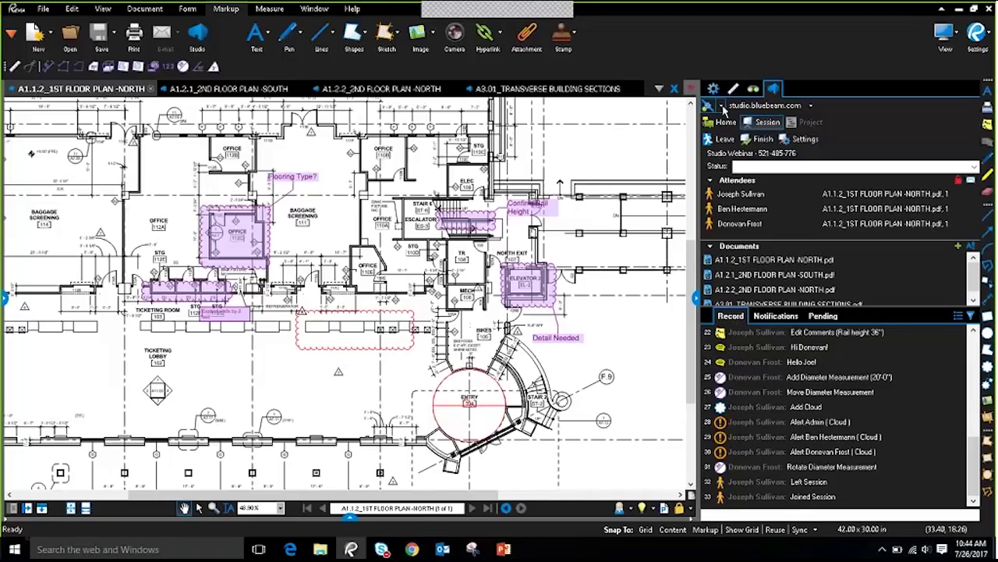
Step: Switch the Studio session to Work Offline
click(723, 106)
click(743, 122)
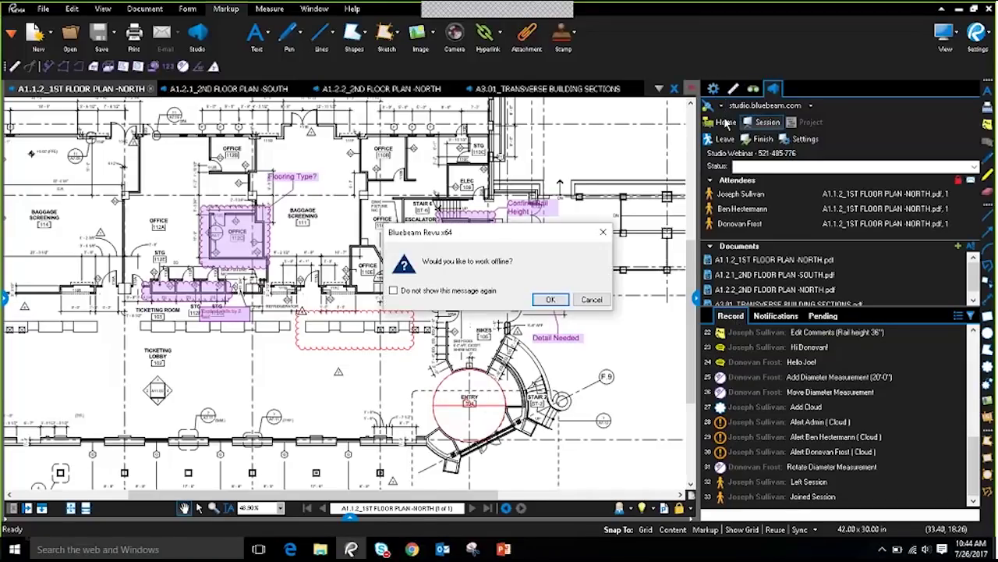
click(549, 299)
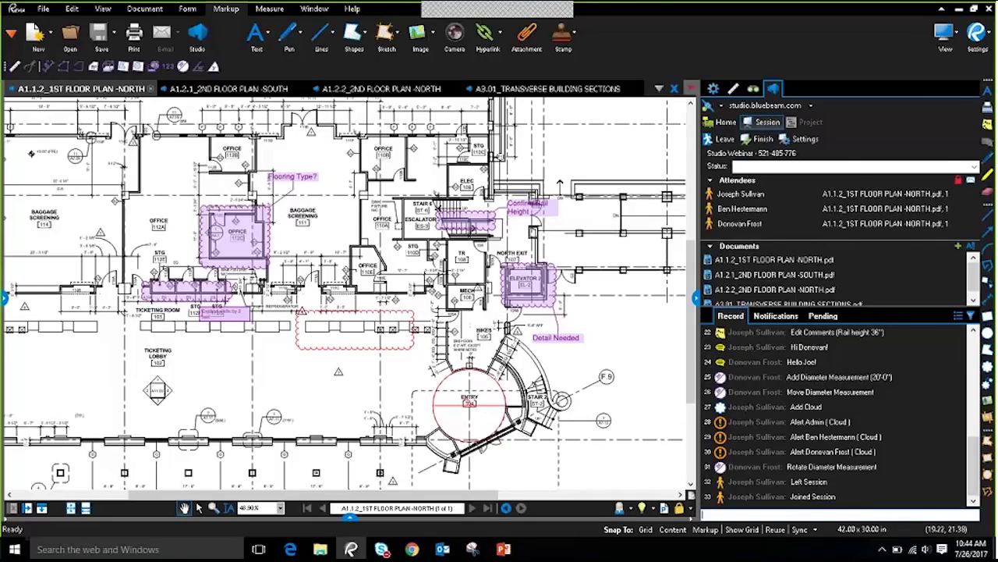
Step: Draw clouds below the ticketing lobby and beside the entry stair, then go back online
drag(349, 418, 367, 390)
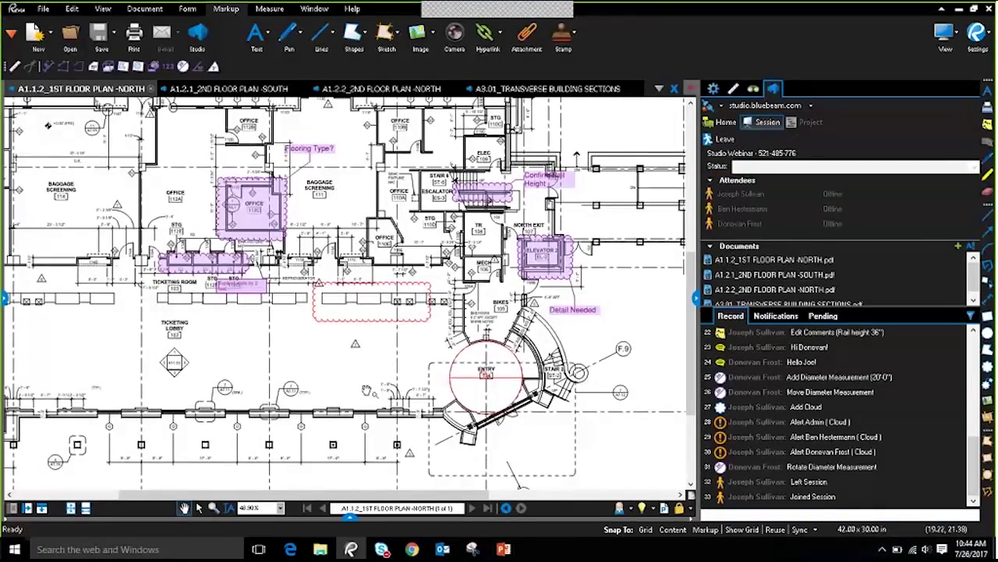
key(c)
drag(236, 370, 378, 430)
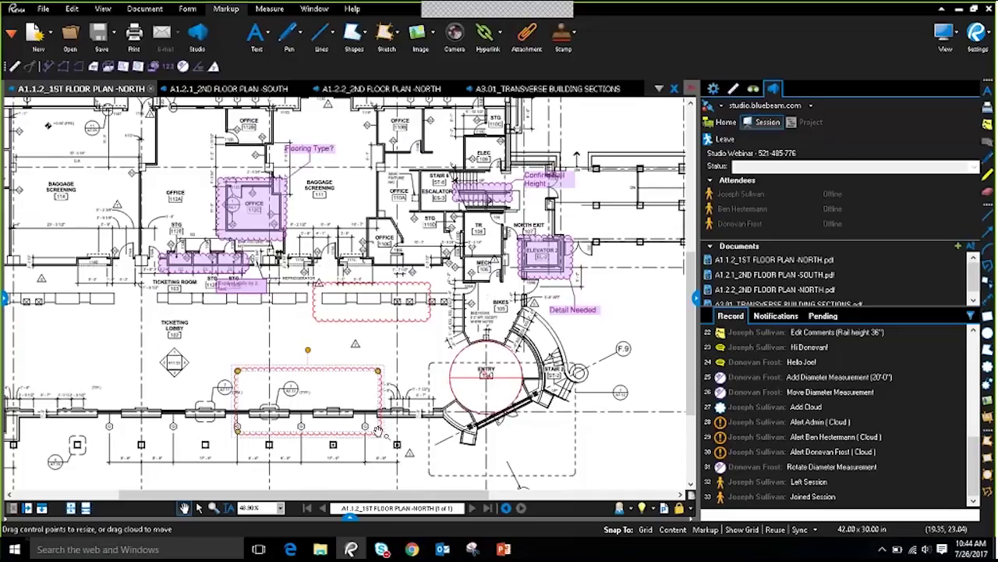
drag(347, 418, 260, 397)
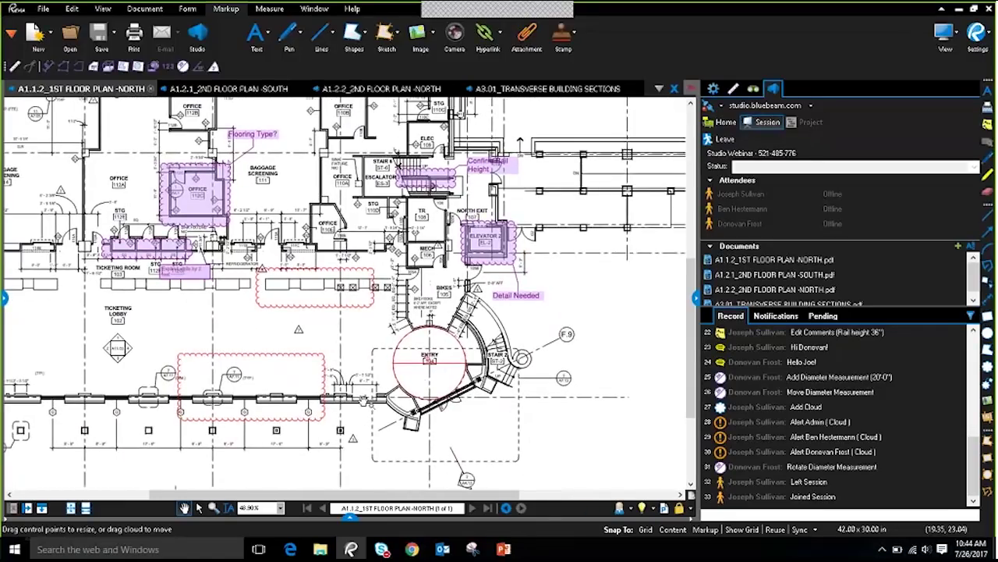
click(823, 316)
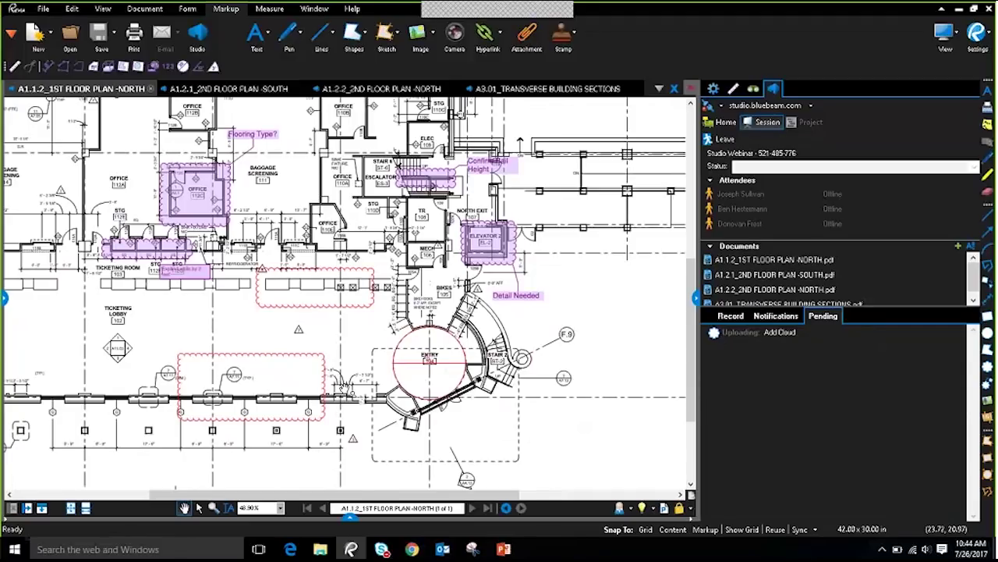
drag(341, 390, 427, 432)
click(416, 424)
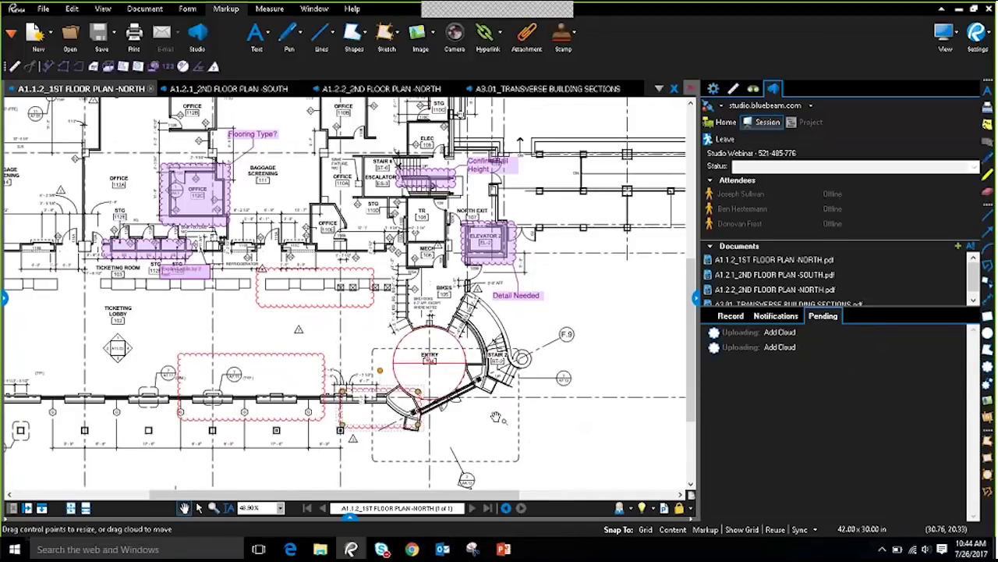
click(707, 105)
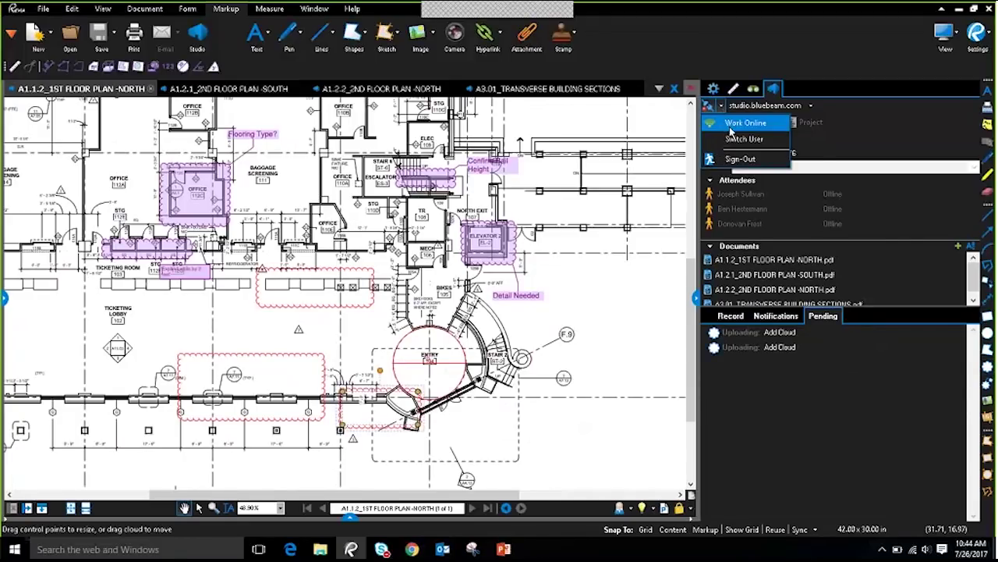
click(731, 127)
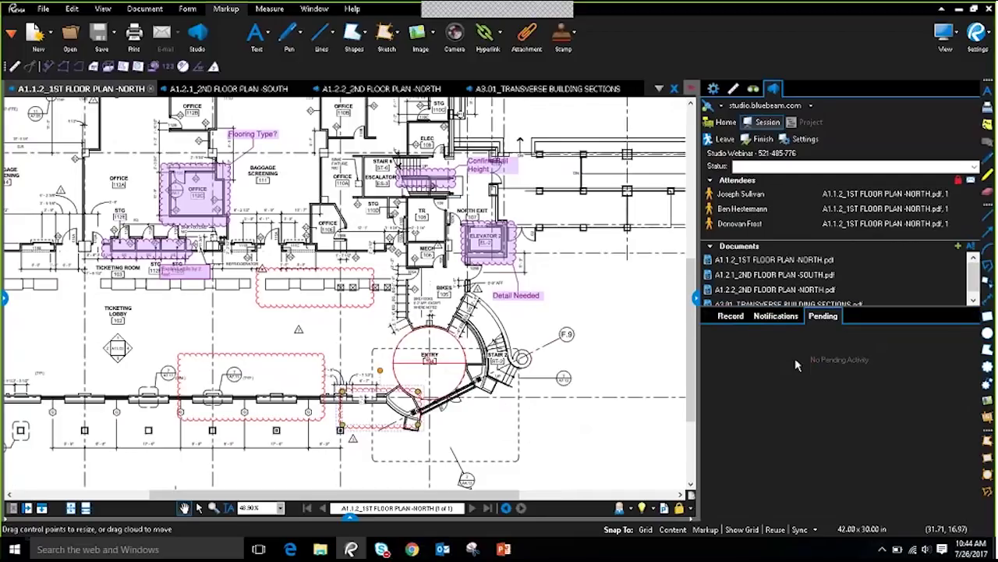
Step: Delete both offline clouds, by the entry and below the ticketing lobby, with the record showing
click(726, 321)
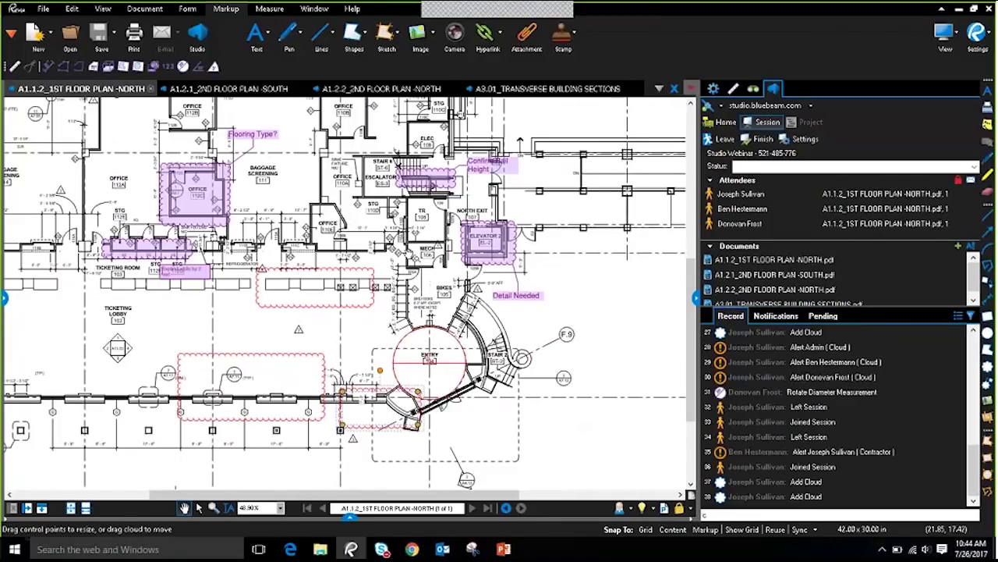
key(Delete)
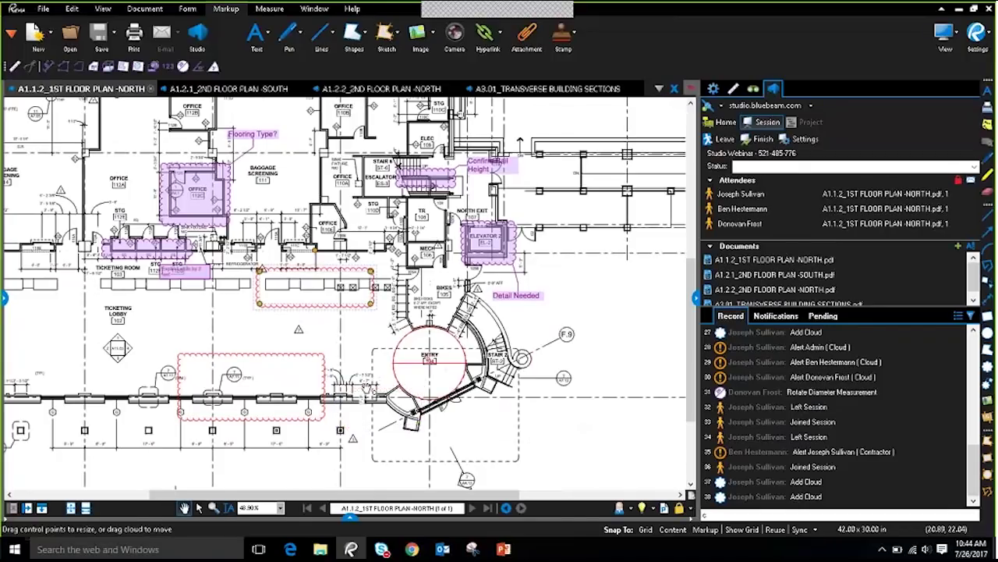
click(293, 356)
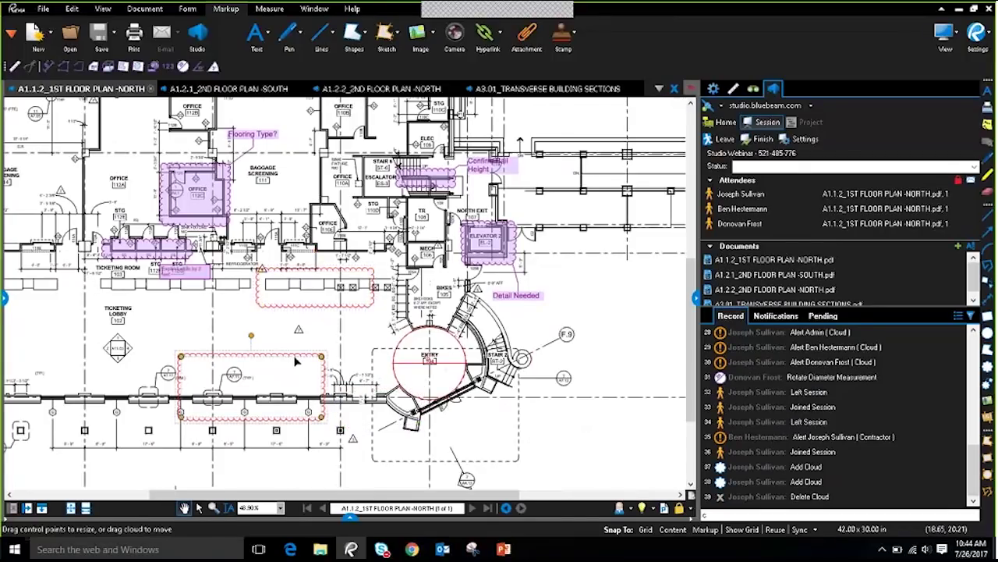
key(Delete)
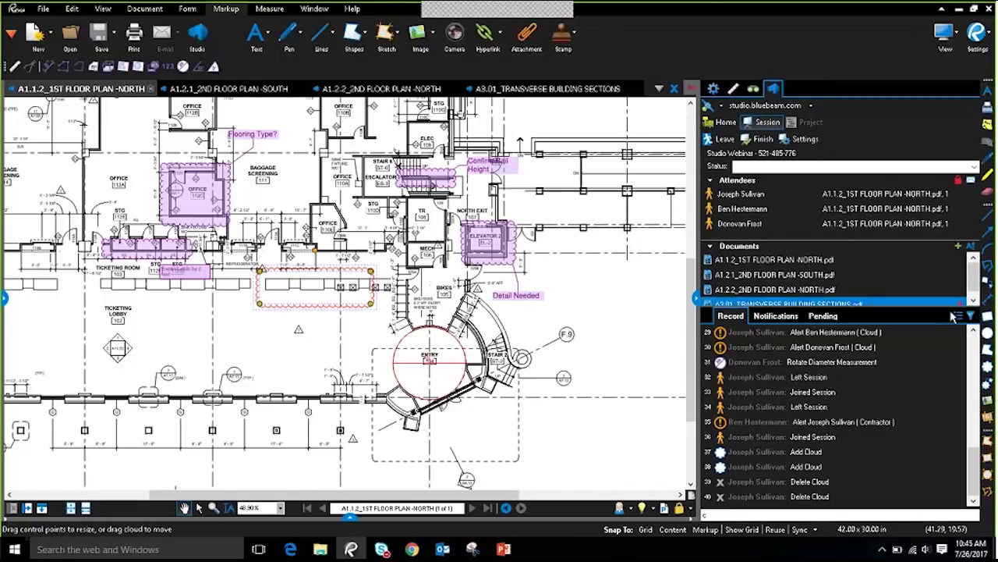
click(959, 316)
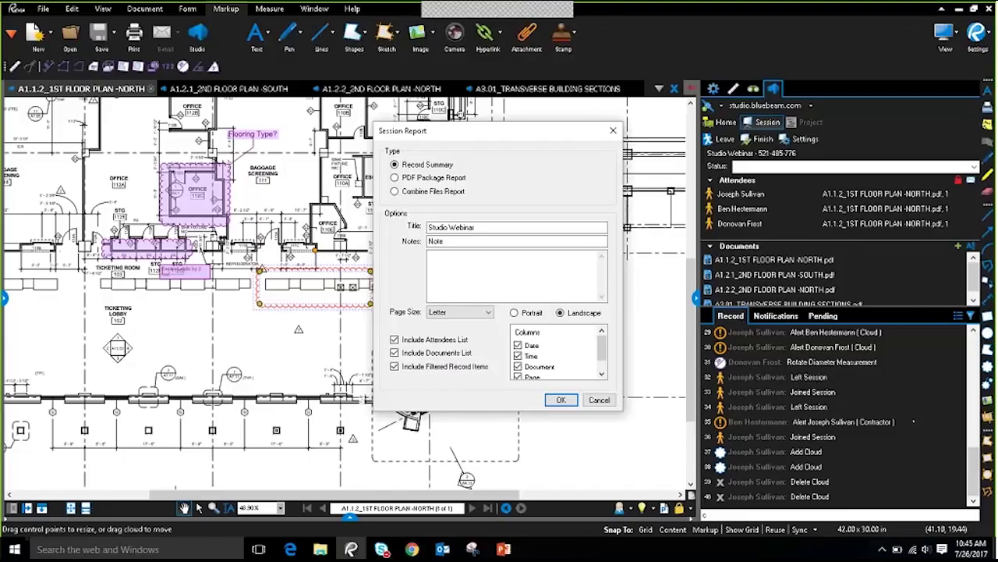
Step: Generate a Record Summary report saved as Studio Webinar Report on the Desktop
click(800, 395)
click(561, 401)
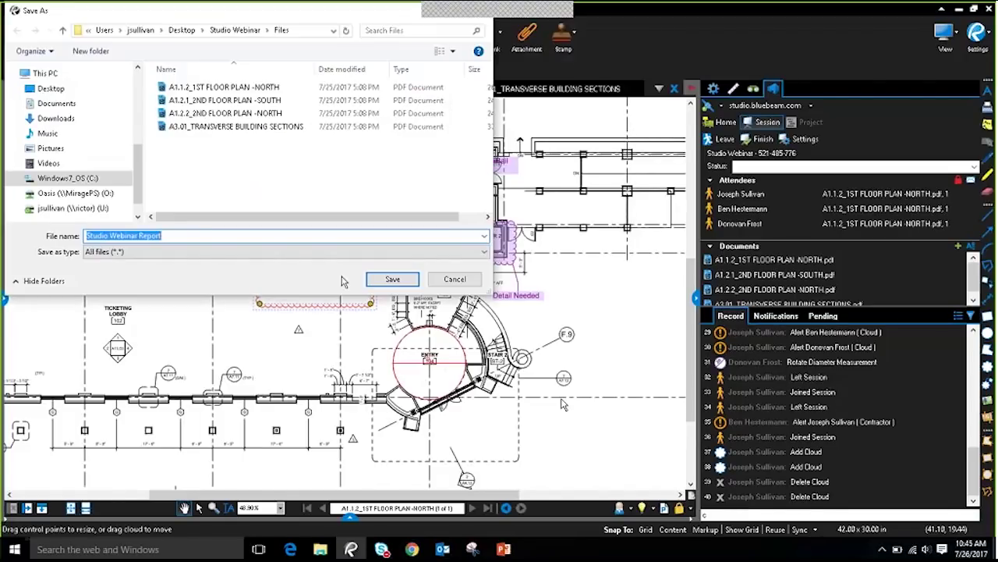
click(51, 89)
click(406, 278)
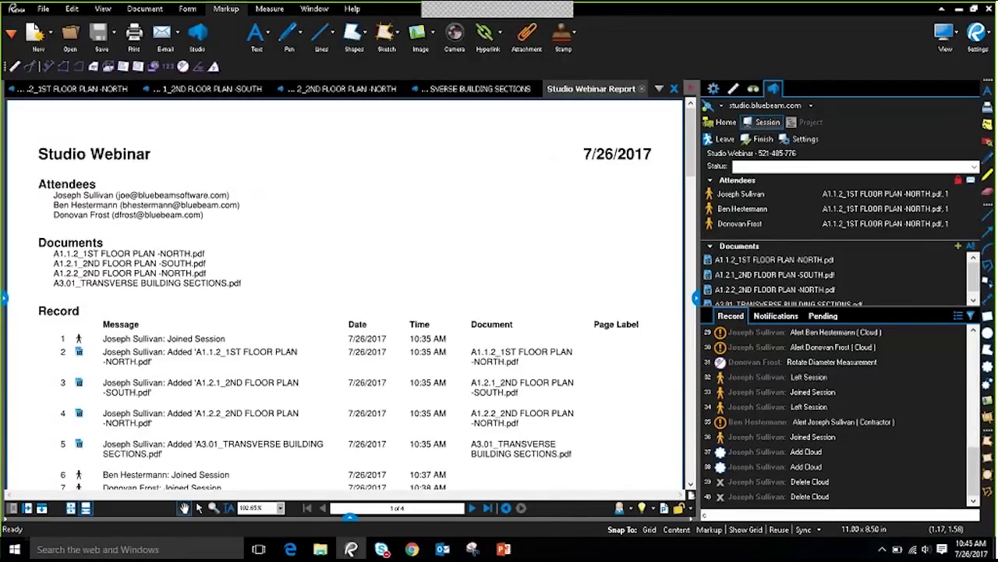
Step: Scroll through the report's session record entries down to the 10:44 AM Delete Cloud
scroll(116, 191, down, 3)
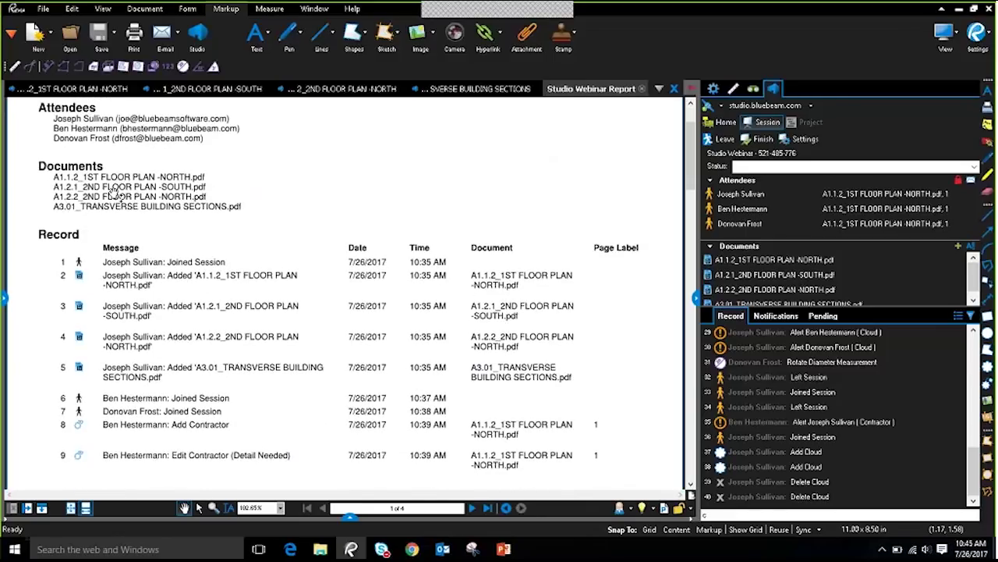
scroll(112, 191, down, 5)
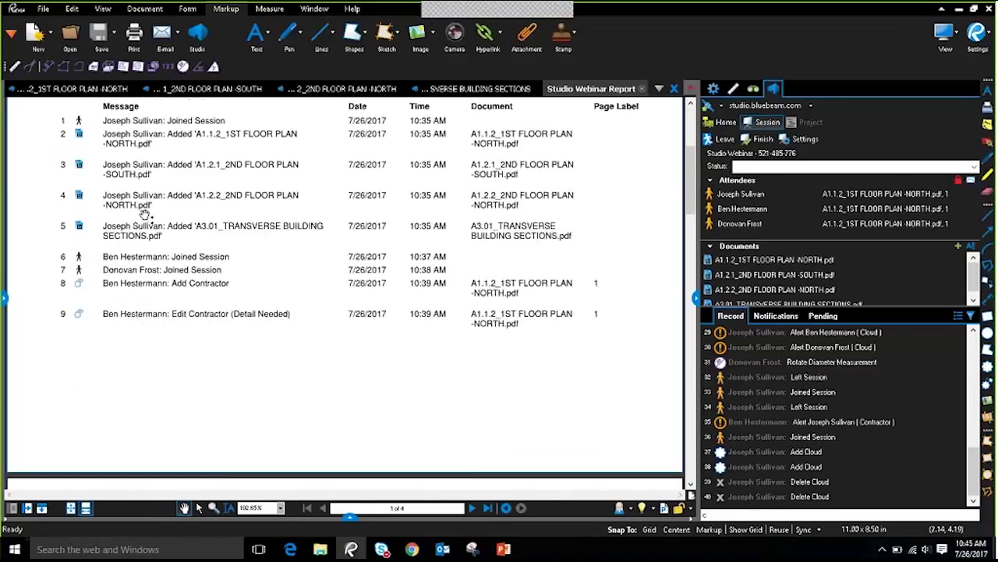
scroll(148, 219, down, 13)
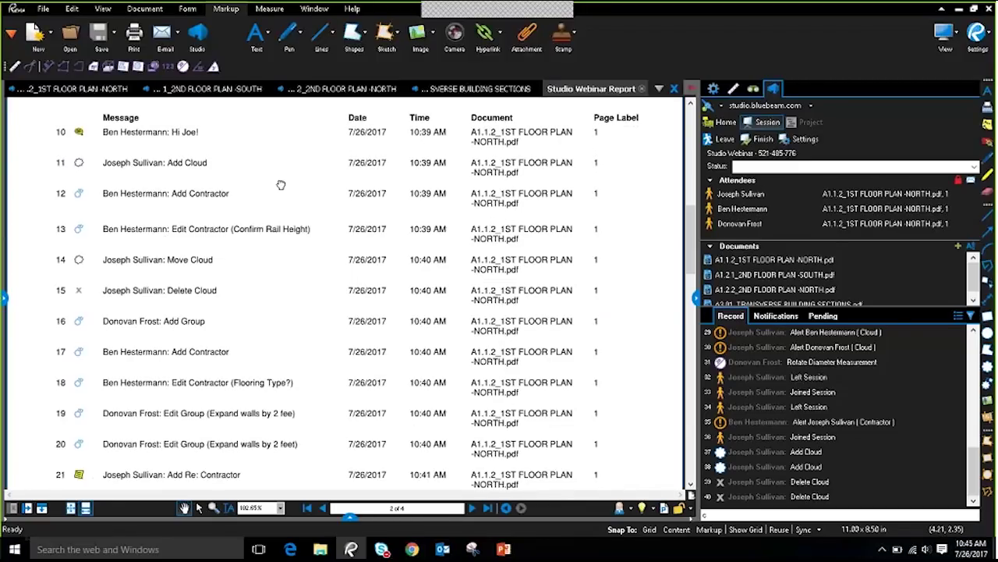
scroll(286, 245, down, 3)
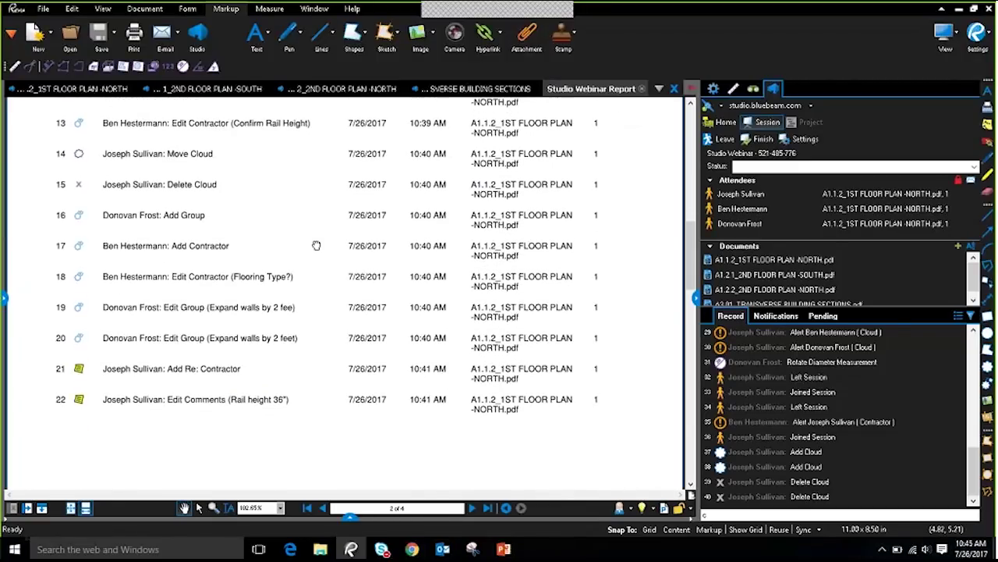
scroll(316, 257, down, 11)
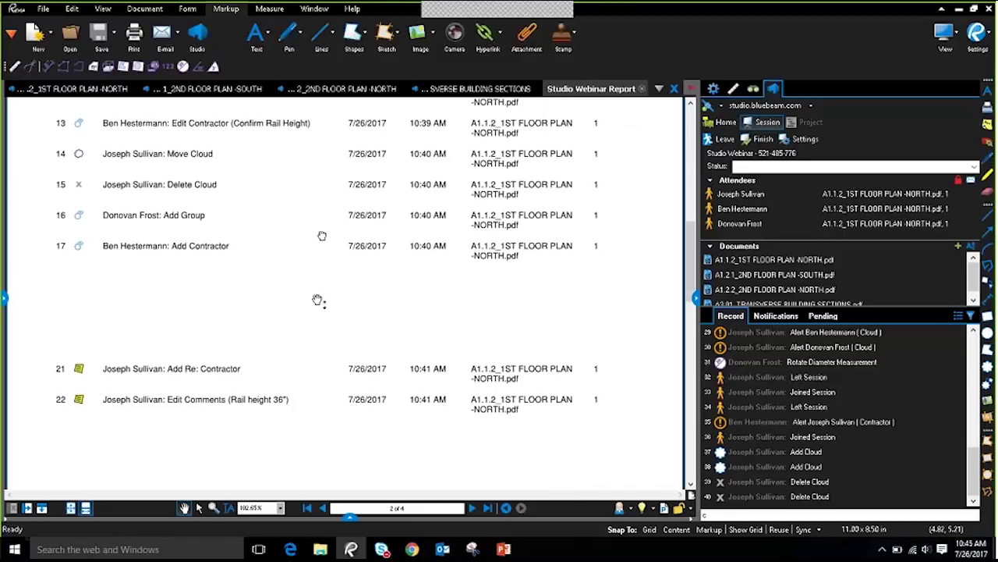
scroll(415, 277, down, 3)
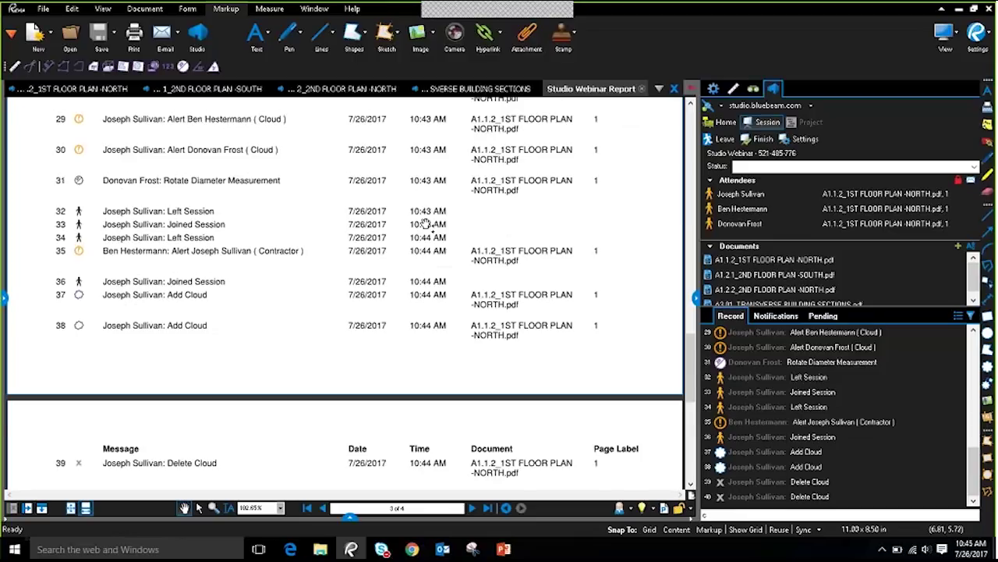
Step: Close the report tab, review the Session Report settings, and dismiss them unchanged
click(642, 88)
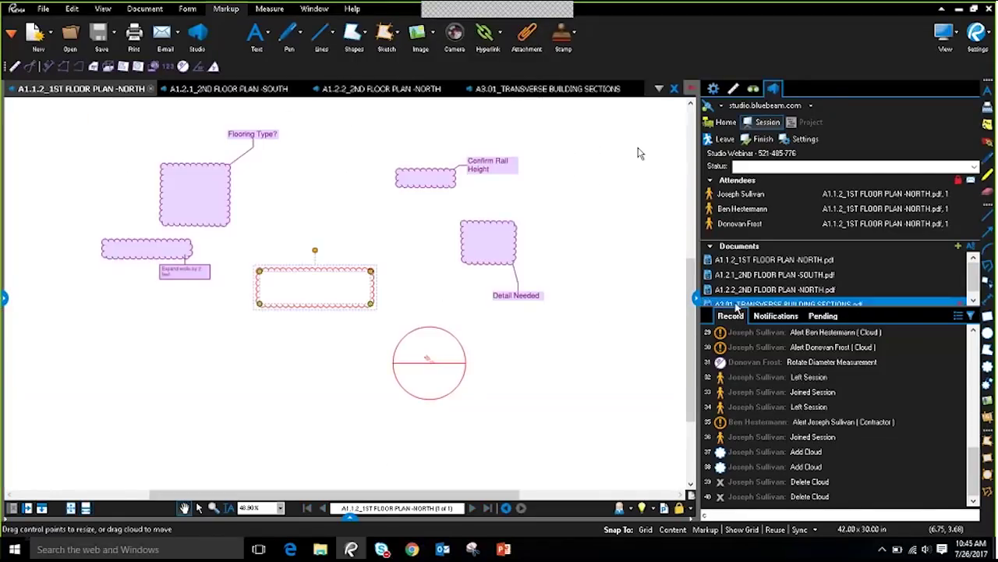
click(958, 315)
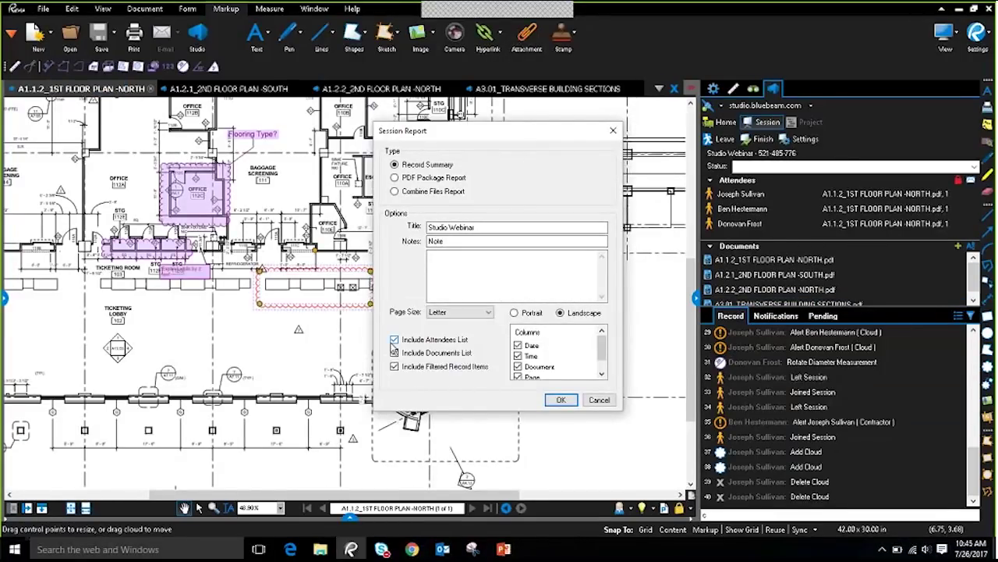
mouse_move(604, 348)
mouse_down()
mouse_move(606, 357)
mouse_move(602, 341)
mouse_up()
click(614, 130)
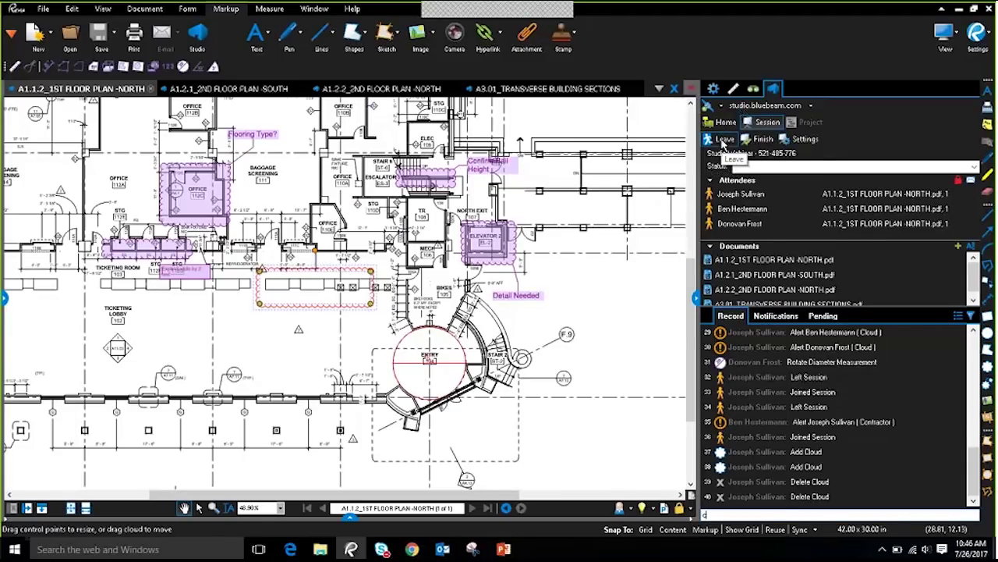
Step: Leave the Studio Webinar session and rejoin it from My Sessions
click(723, 141)
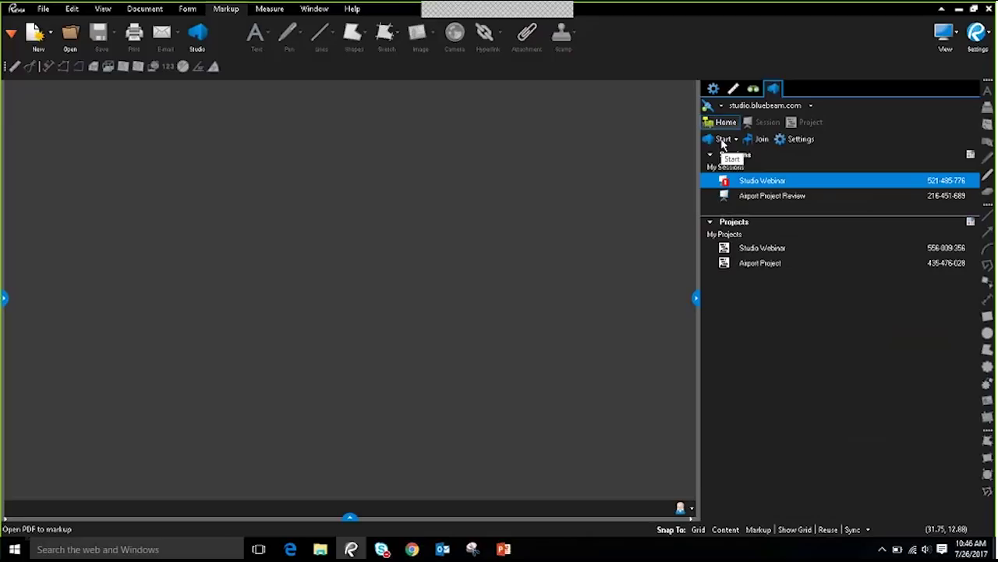
click(755, 179)
double_click(757, 179)
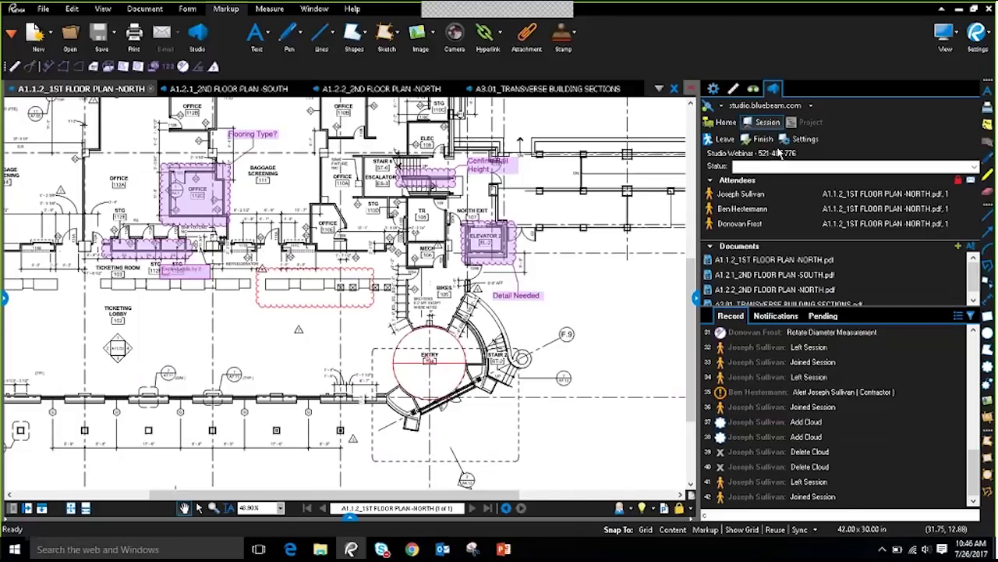
click(764, 141)
Step: In the Finish Session options, settle on Save In Folder and confirm the report settings
click(764, 144)
click(765, 142)
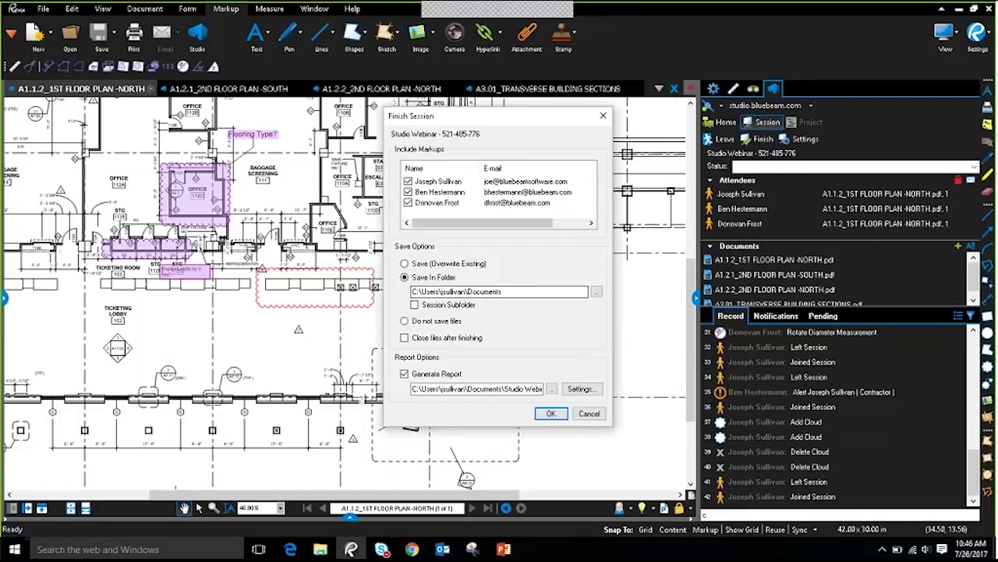
click(412, 375)
click(411, 375)
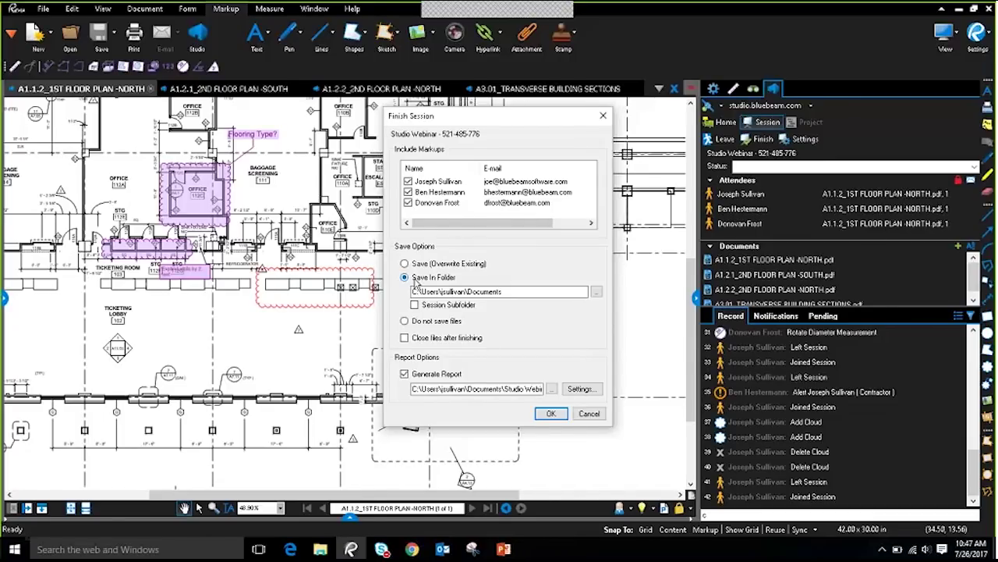
click(423, 265)
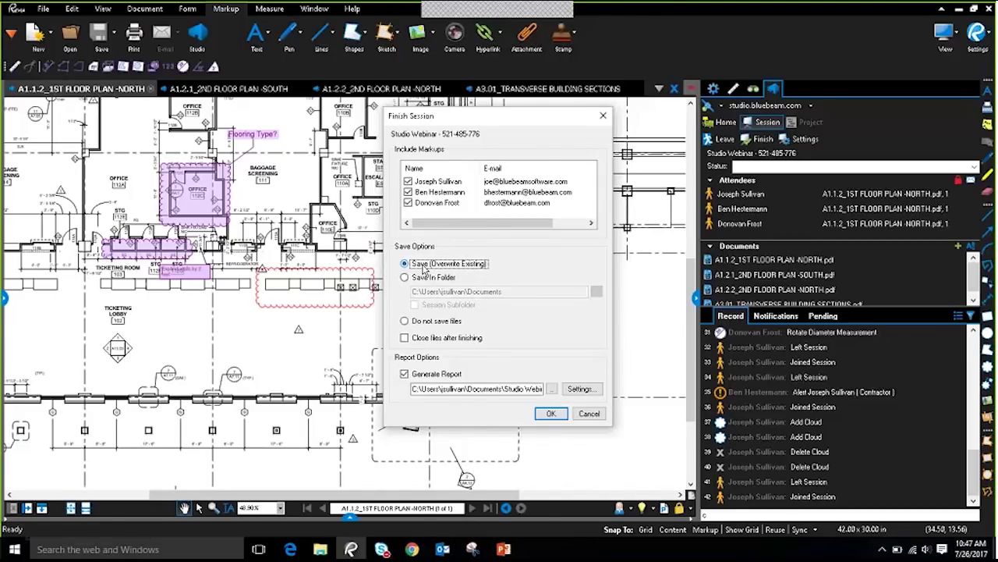
click(419, 279)
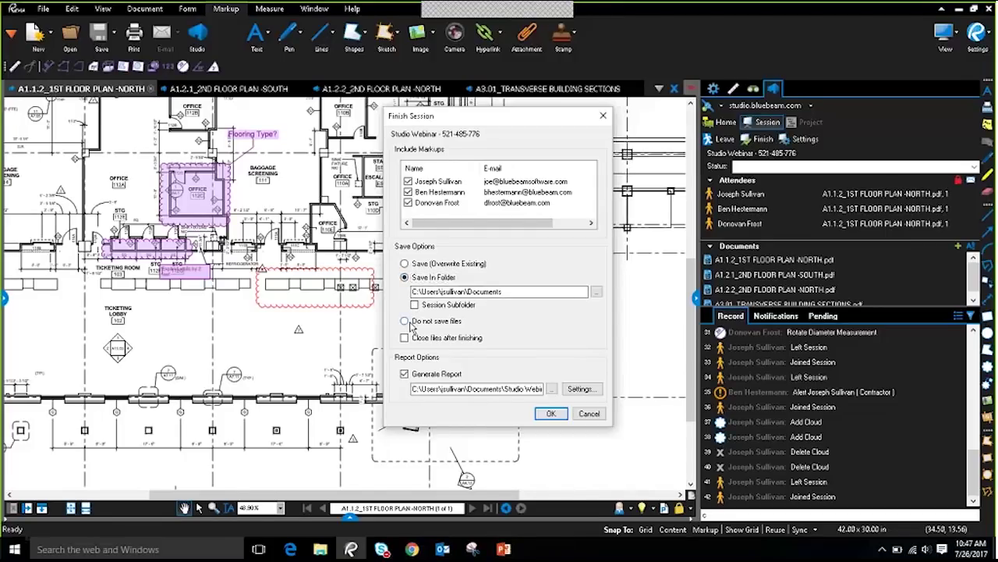
click(409, 324)
click(405, 279)
click(581, 389)
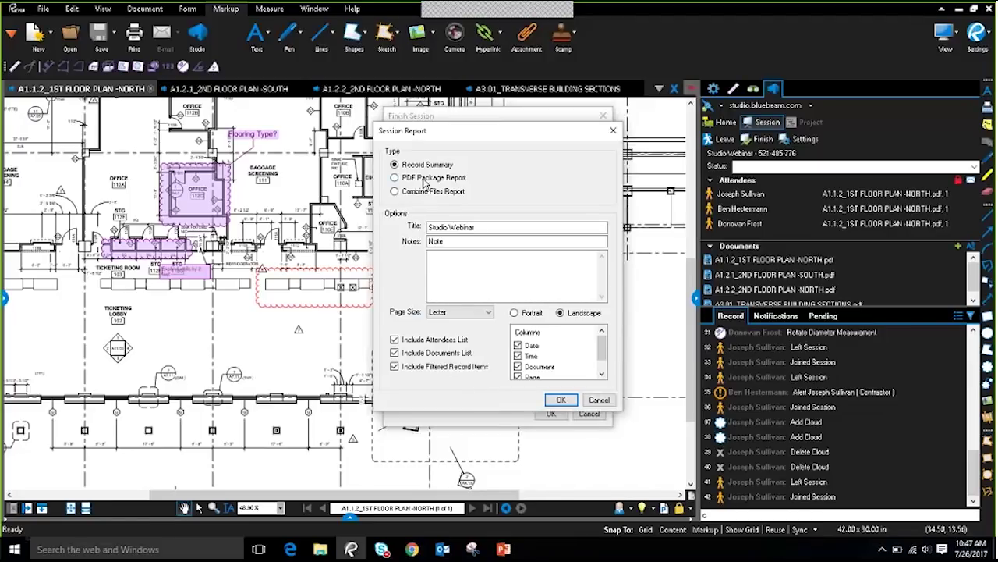
click(560, 399)
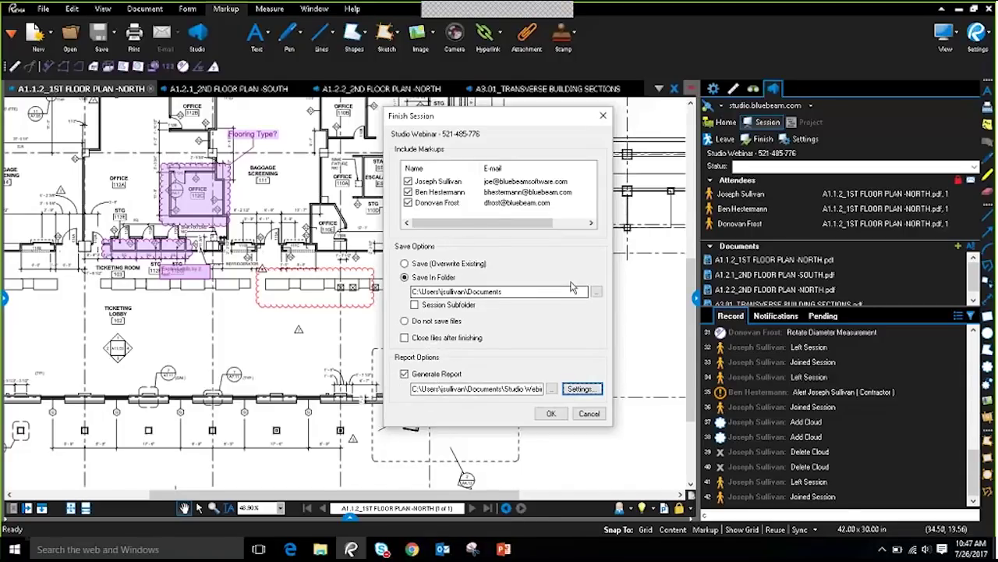
Step: Set the save folder to the Desktop and finish the session
click(596, 290)
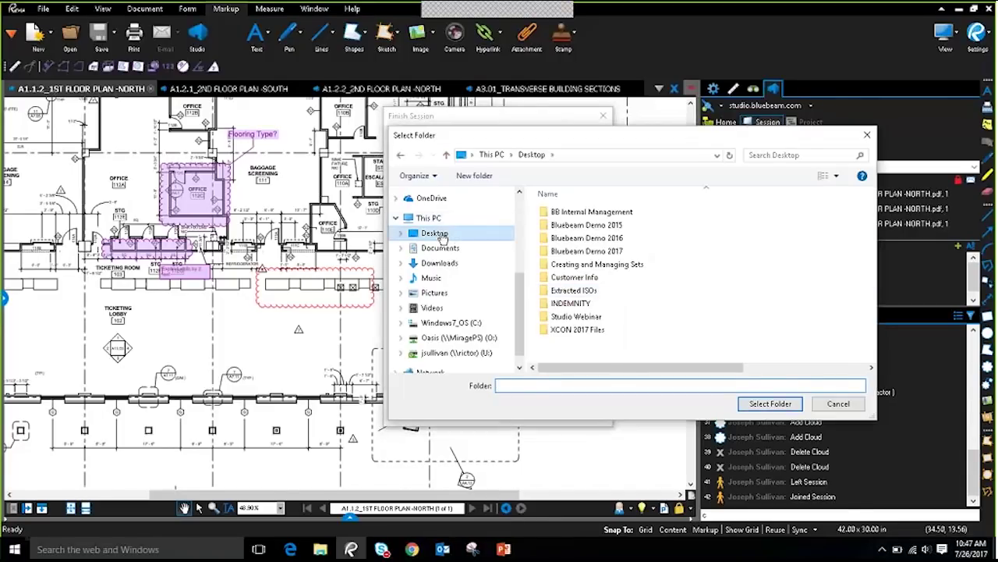
click(435, 233)
click(771, 403)
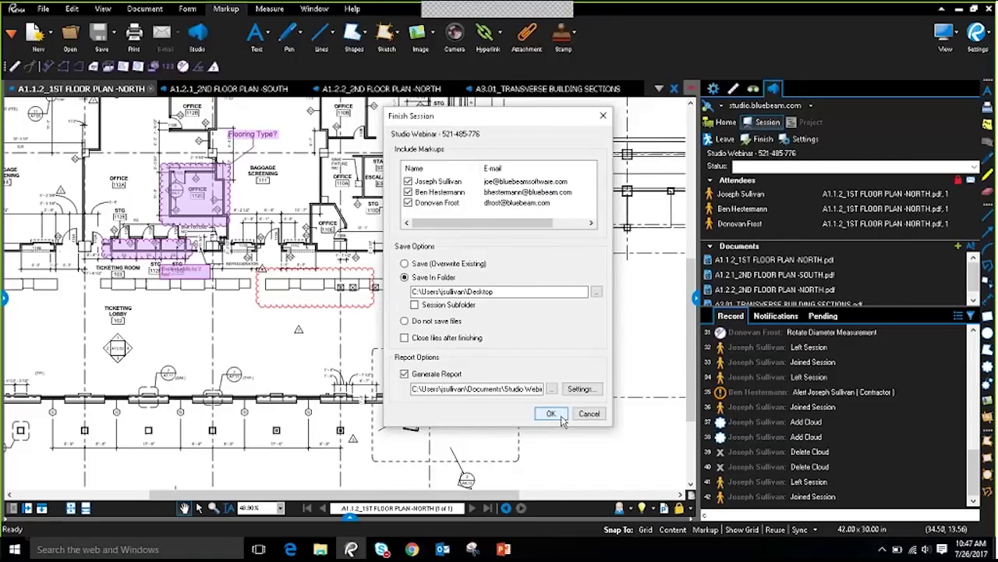
click(559, 415)
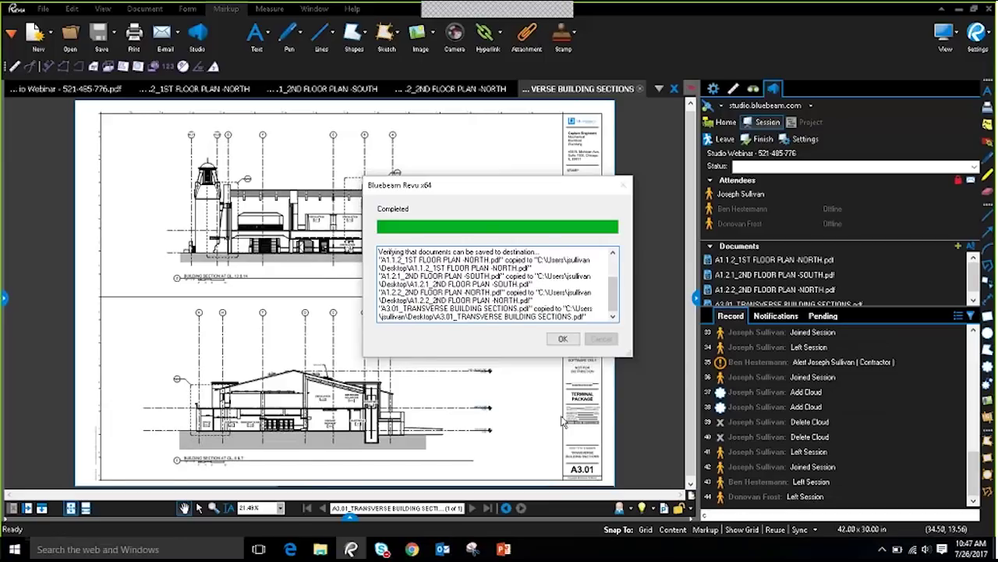
Step: Dismiss the completion message and open the Studio Webinar Report PDF from the Desktop
click(564, 339)
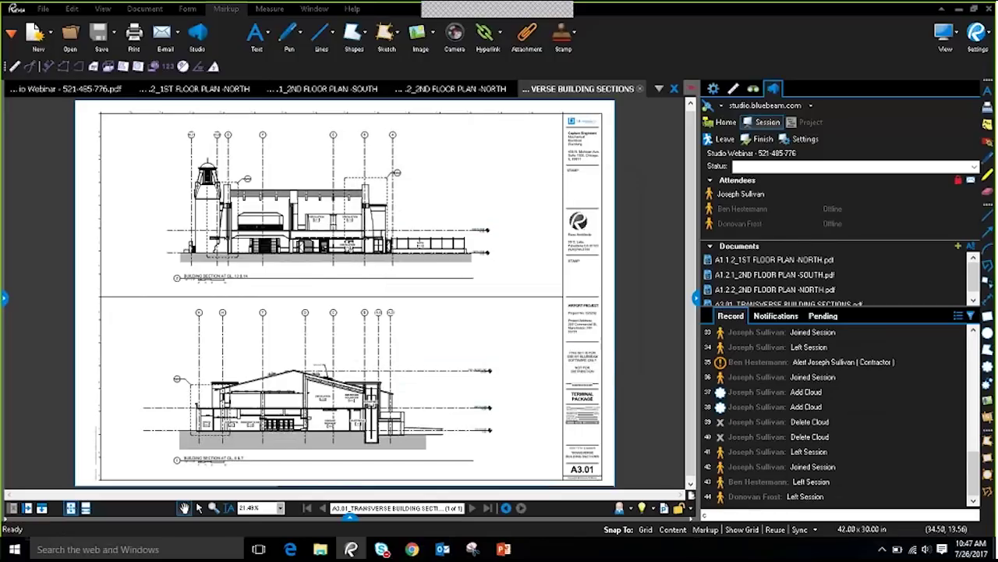
click(71, 33)
click(59, 110)
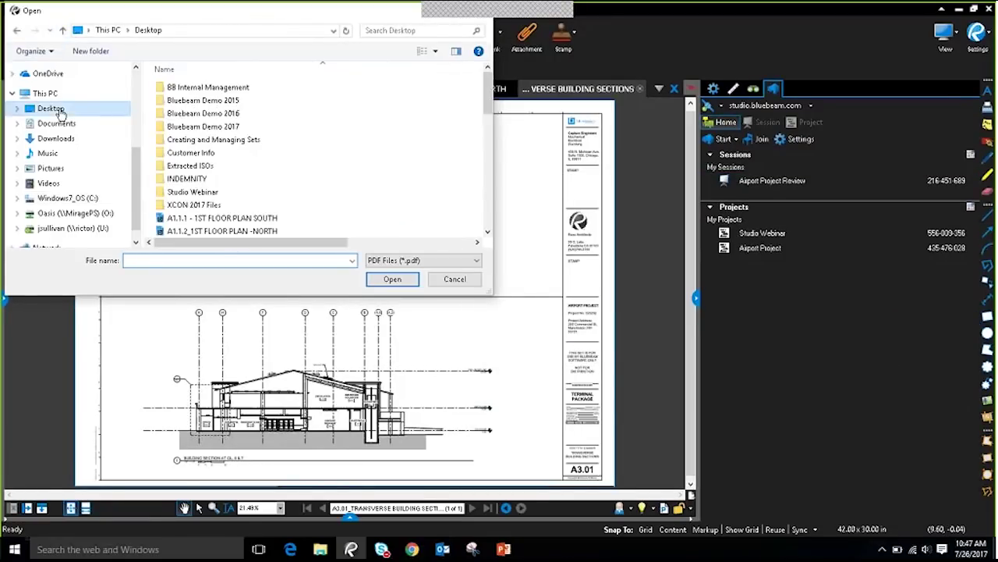
scroll(268, 156, down, 2)
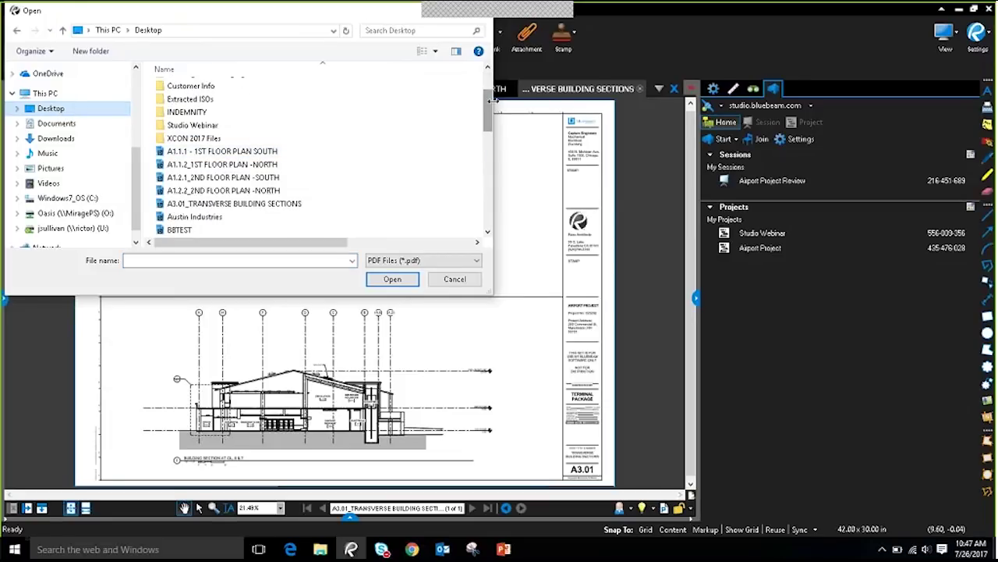
drag(487, 107, 489, 210)
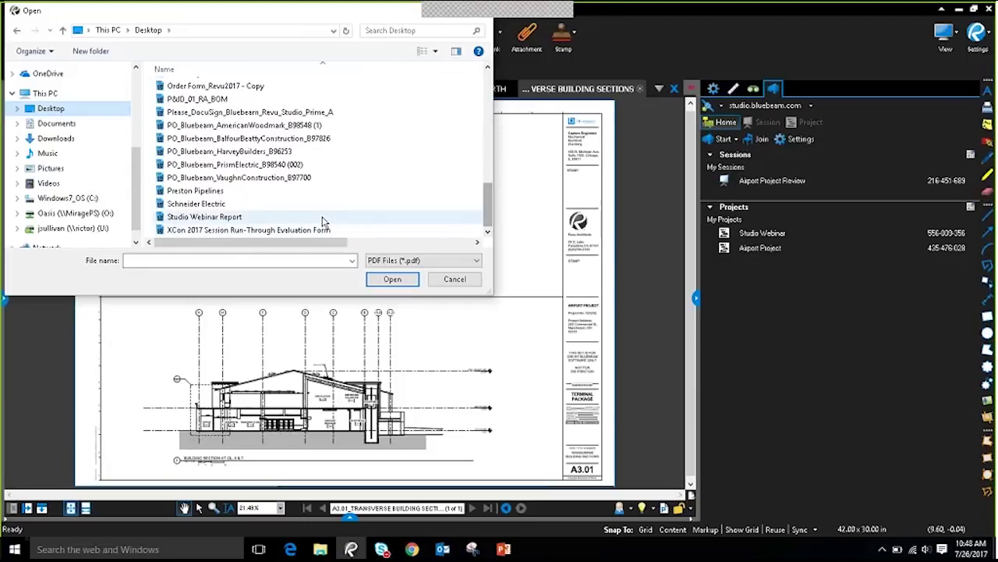
double_click(323, 217)
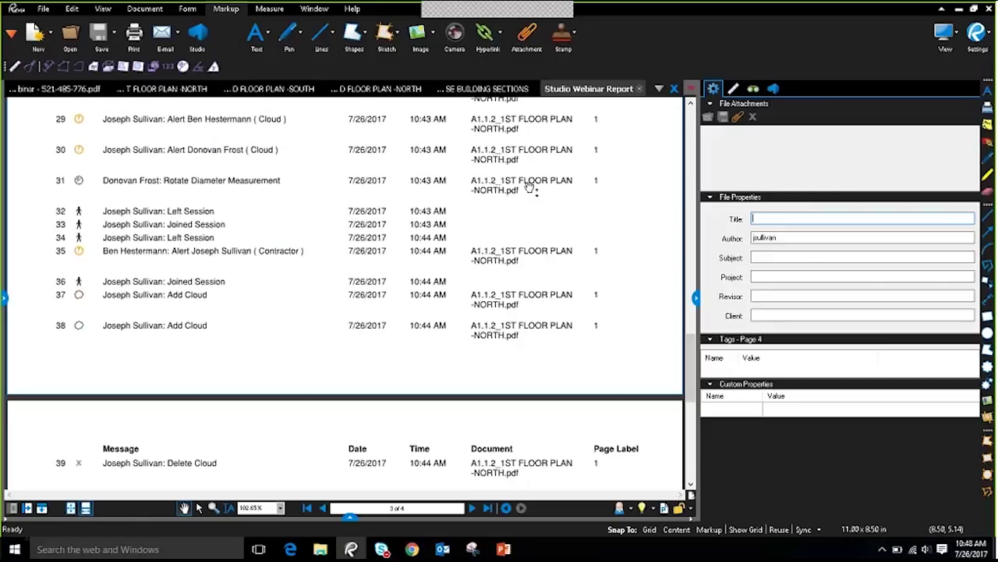
Step: Show the A1.1.2 first-floor north plan, then bring PowerPoint forward at slide 8
click(156, 89)
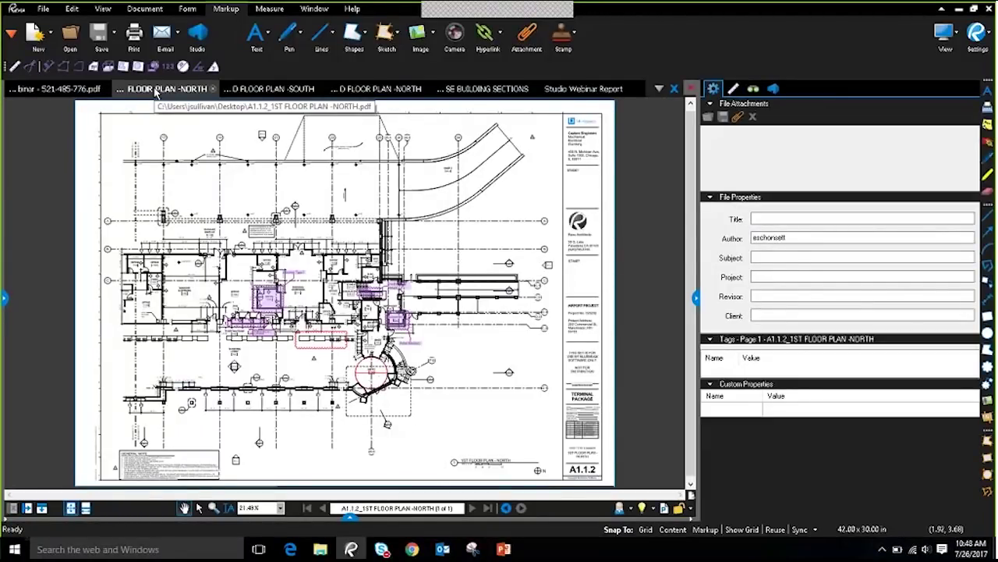
click(504, 549)
scroll(94, 357, down, 1)
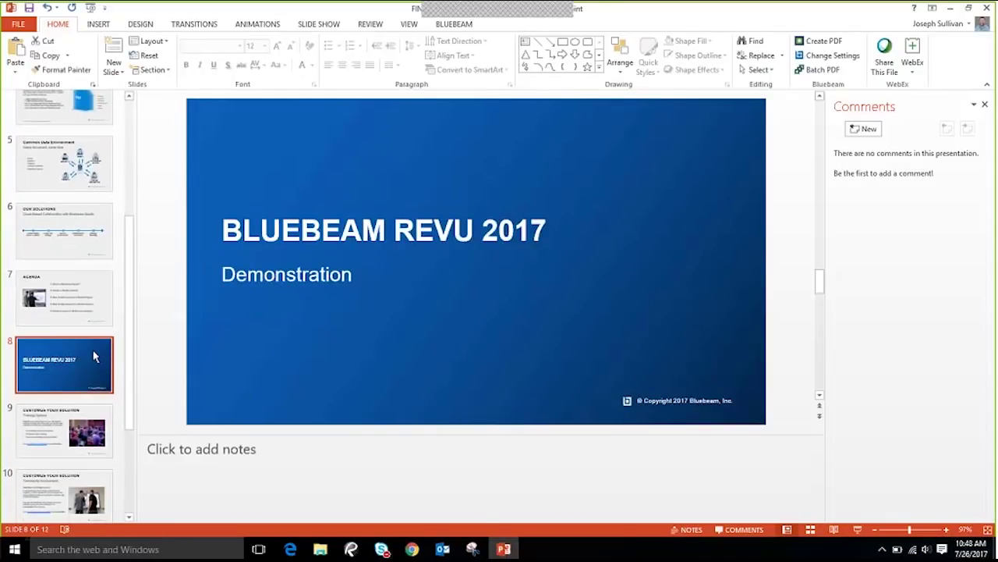
Step: Present slide 9, 'Customize Your Solution – Training Options', as a full-screen slide show
click(76, 416)
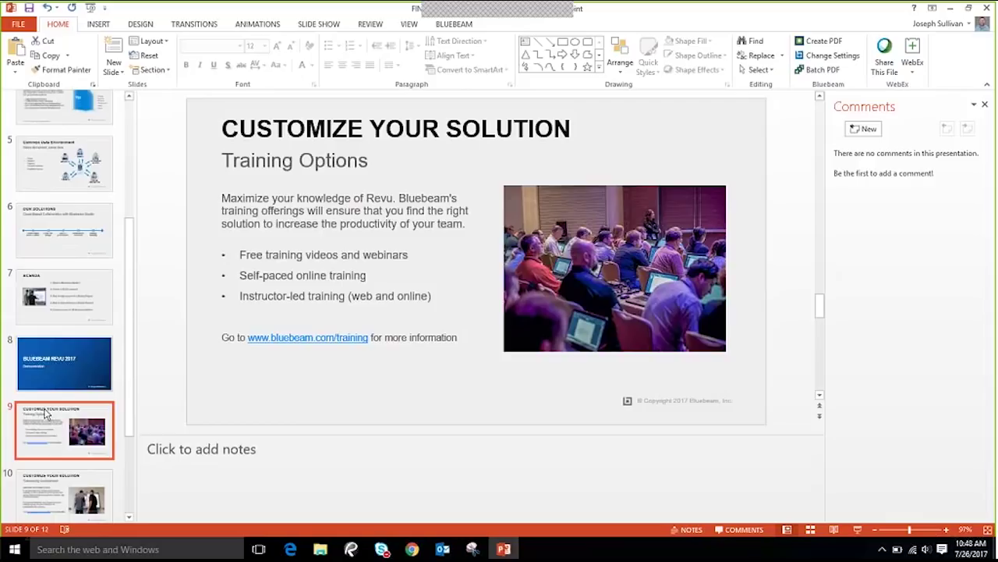
click(858, 530)
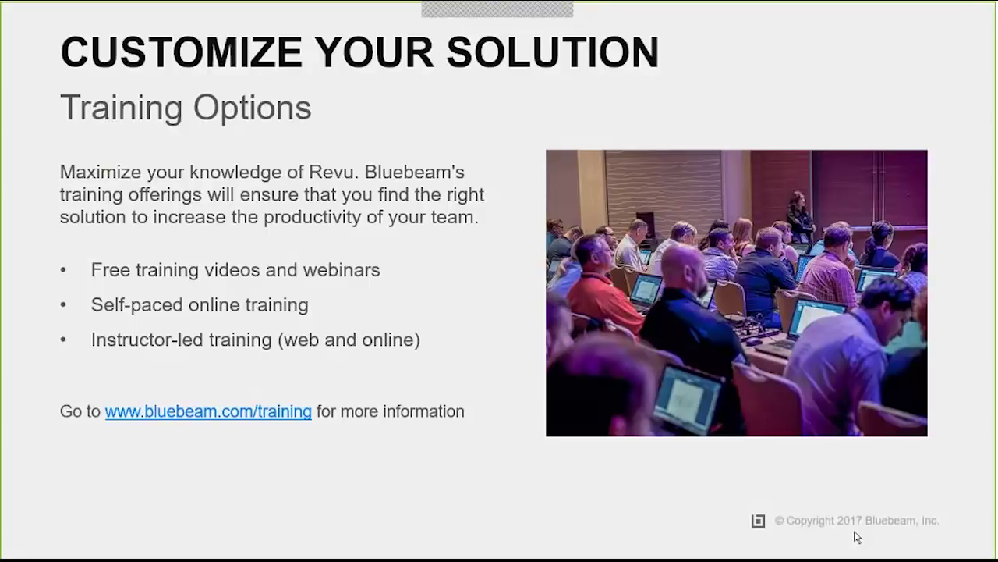